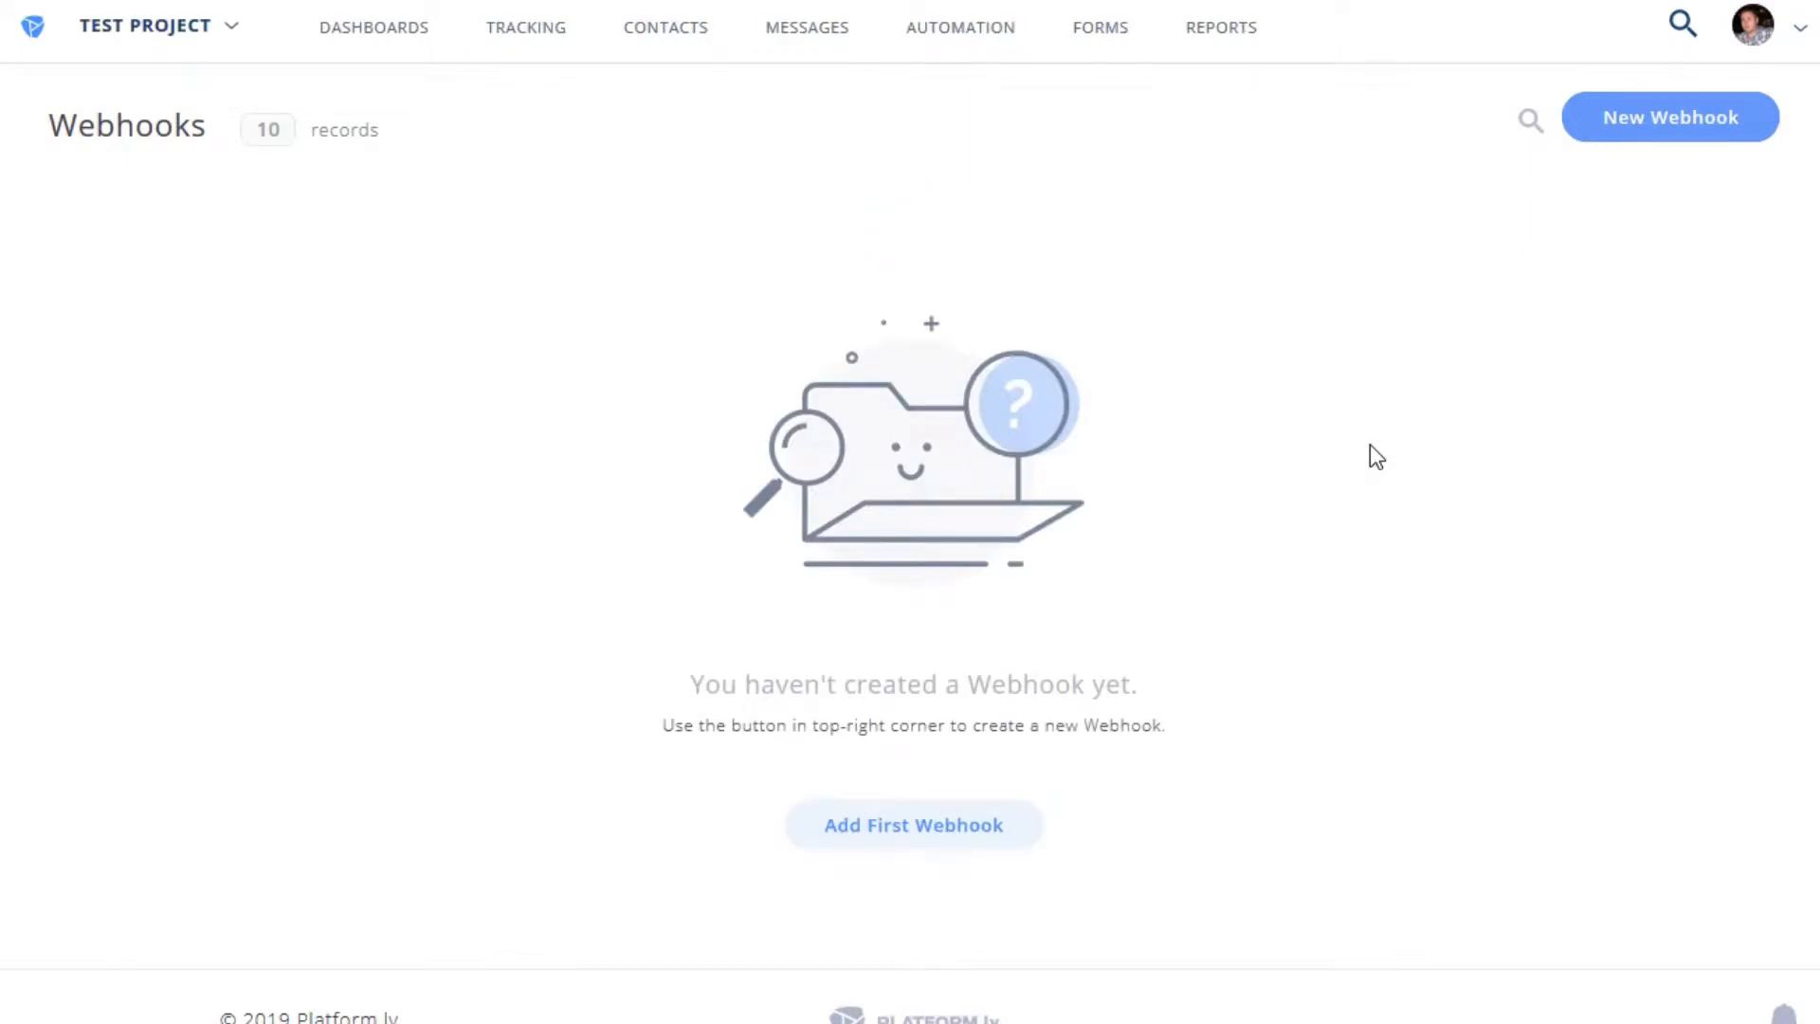
- Start a new Incoming Webhook in Platform.ly from the empty Webhooks list
click(1693, 136)
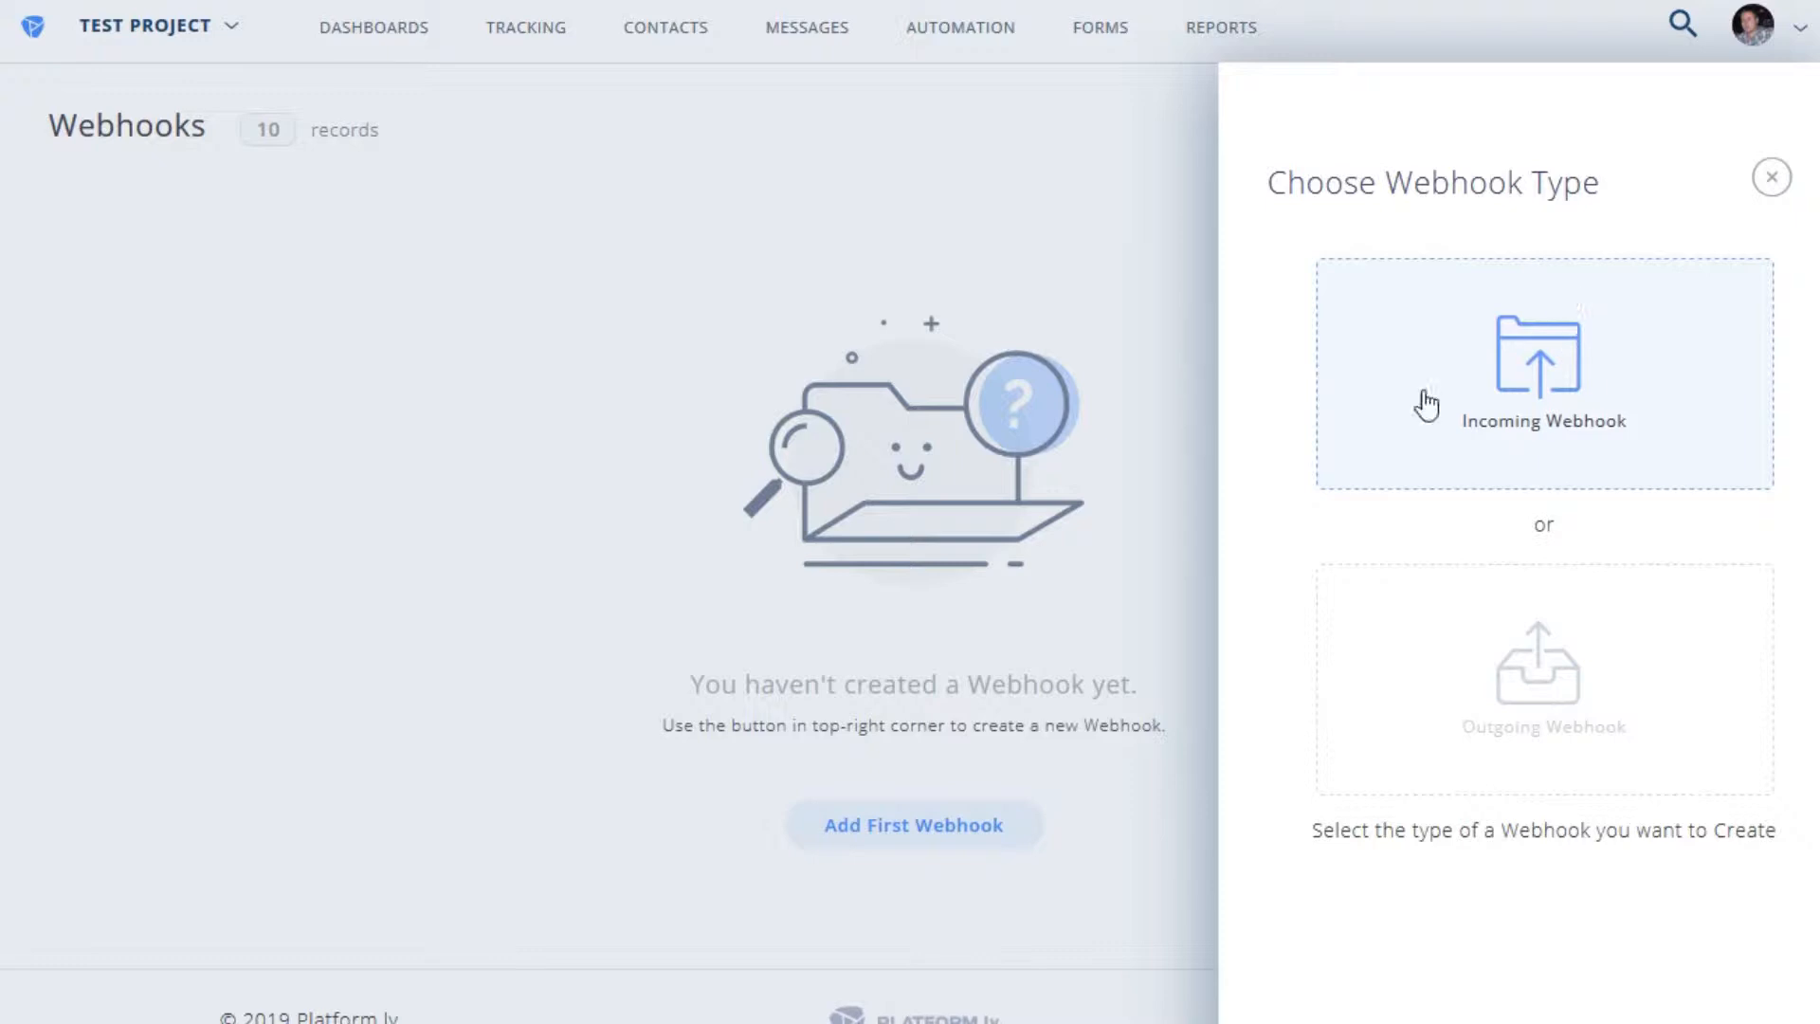
click(1538, 350)
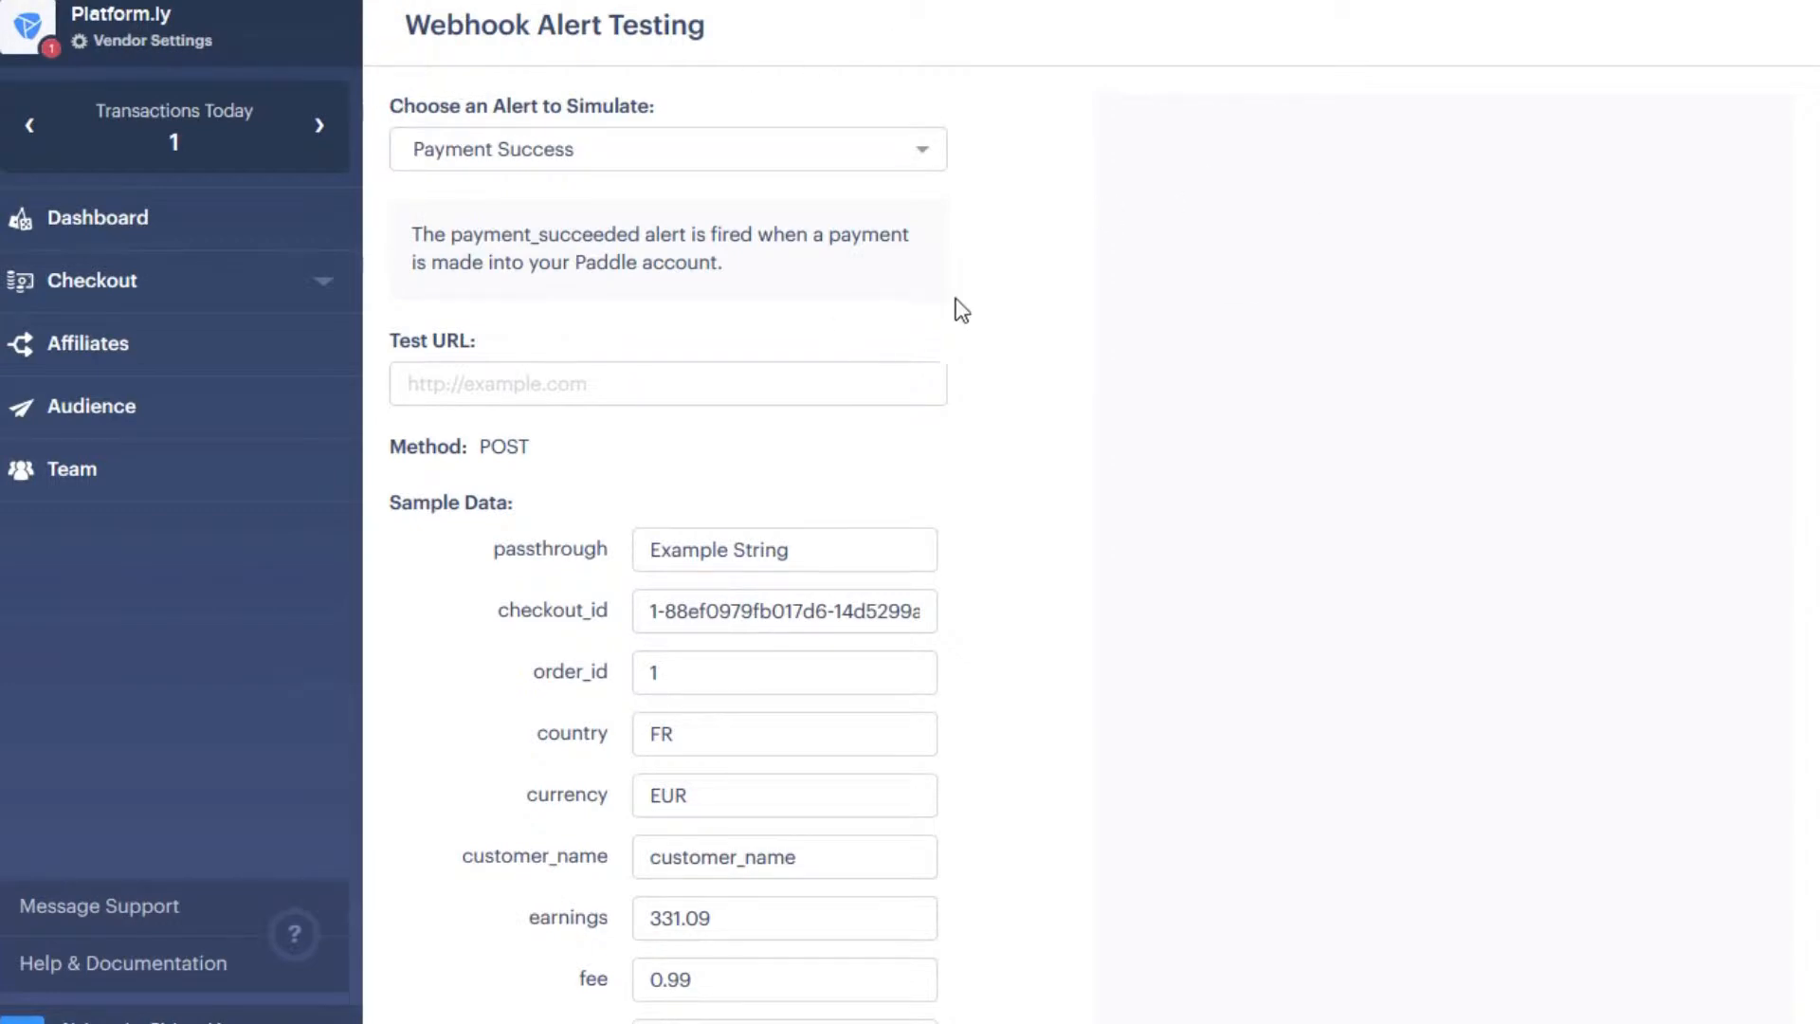
- Choose Subscription Created as the Paddle alert to simulate
click(756, 161)
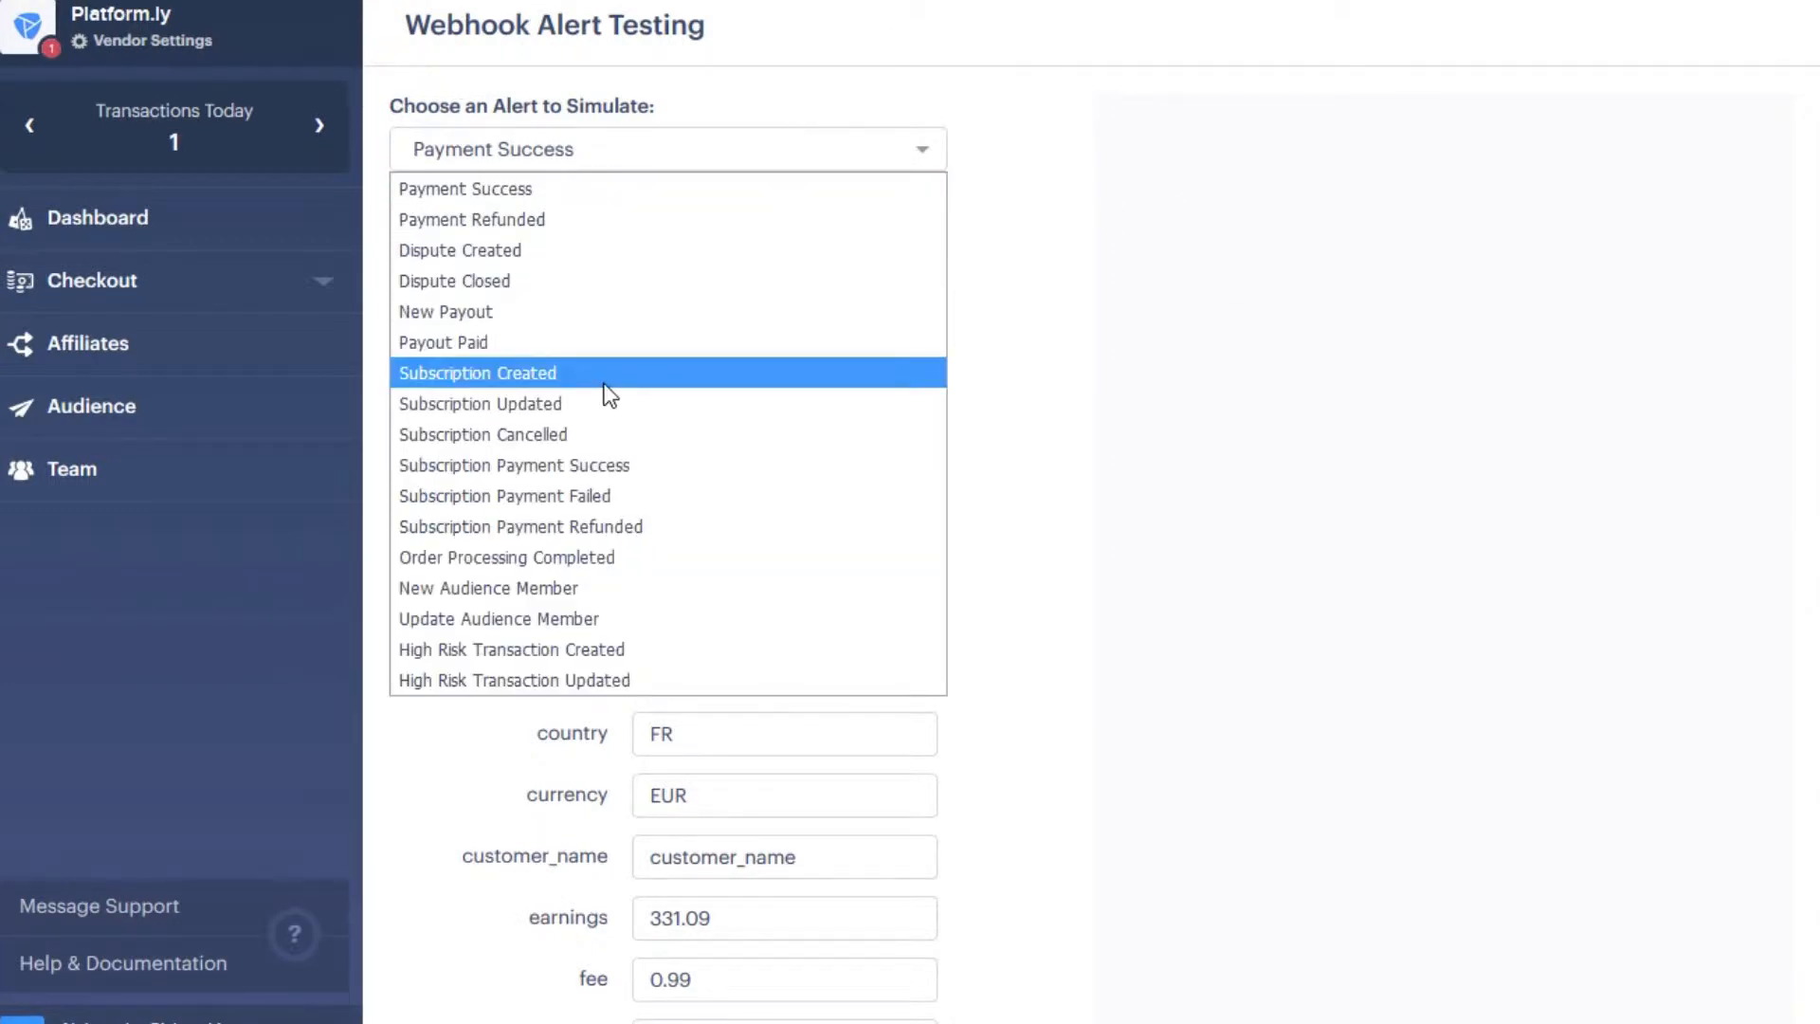
click(564, 372)
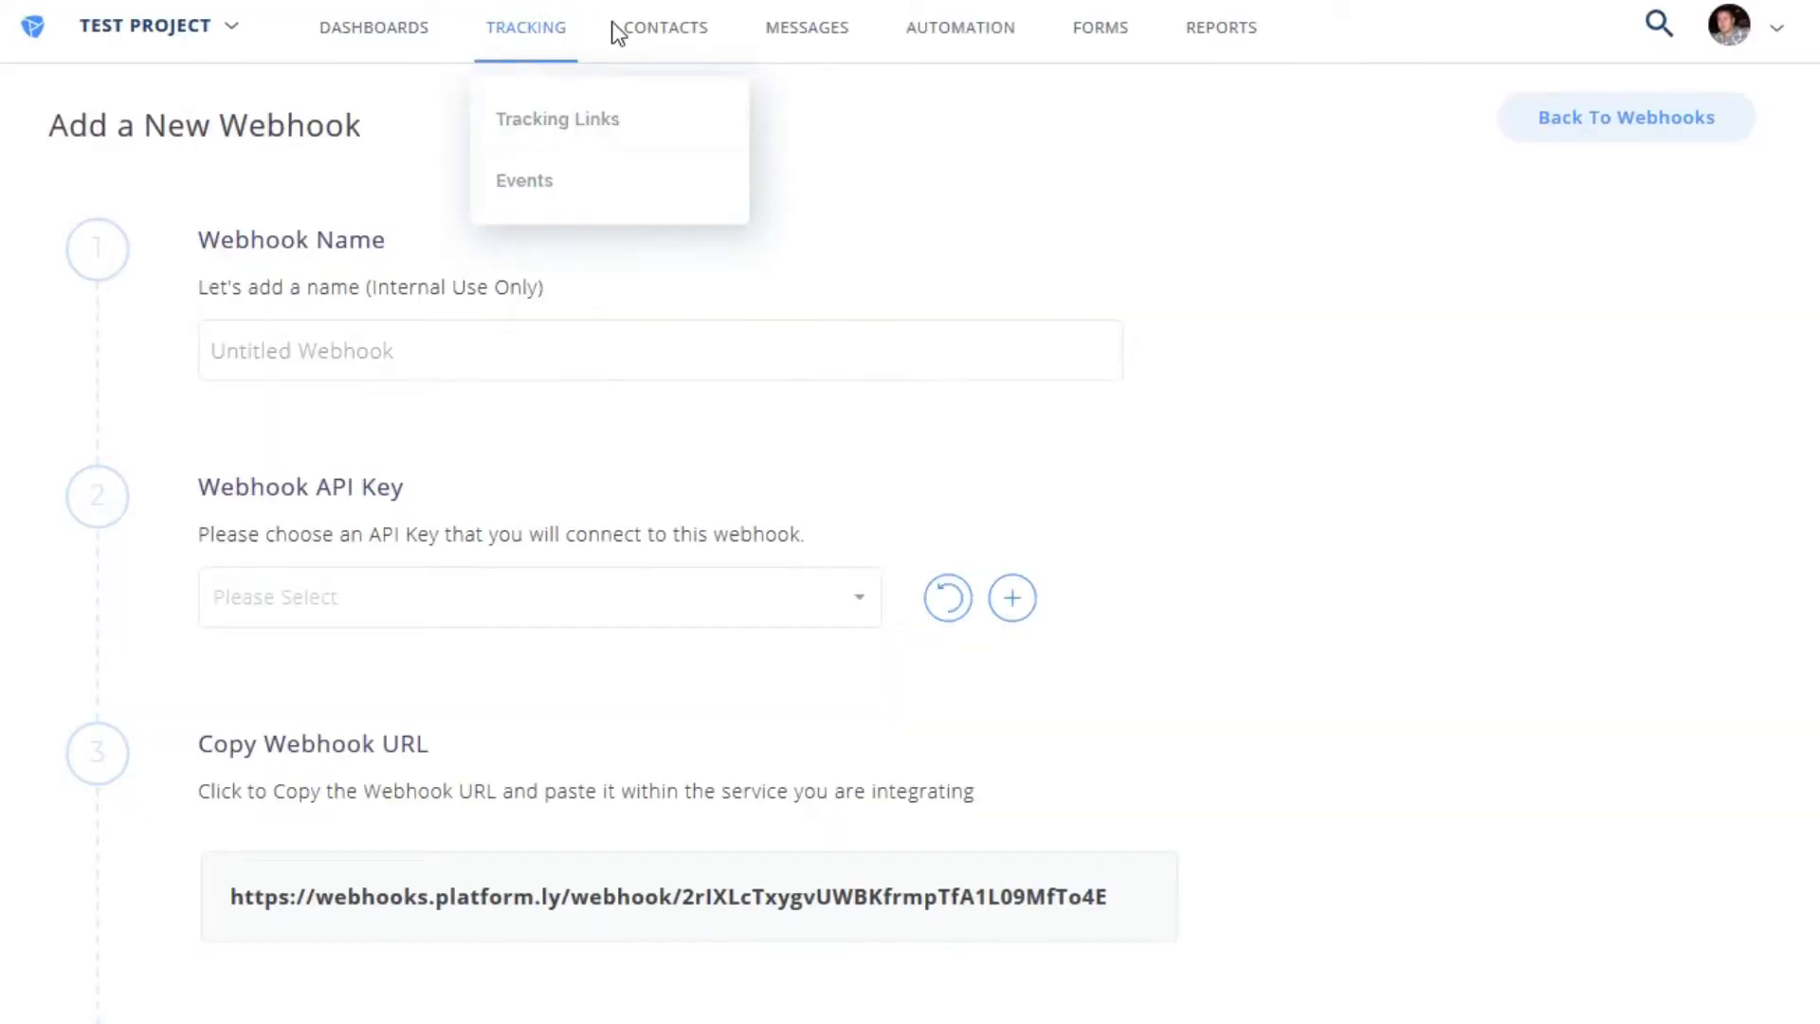
- Name the webhook Paddle Test and connect it to the Global Acc API Key
click(345, 325)
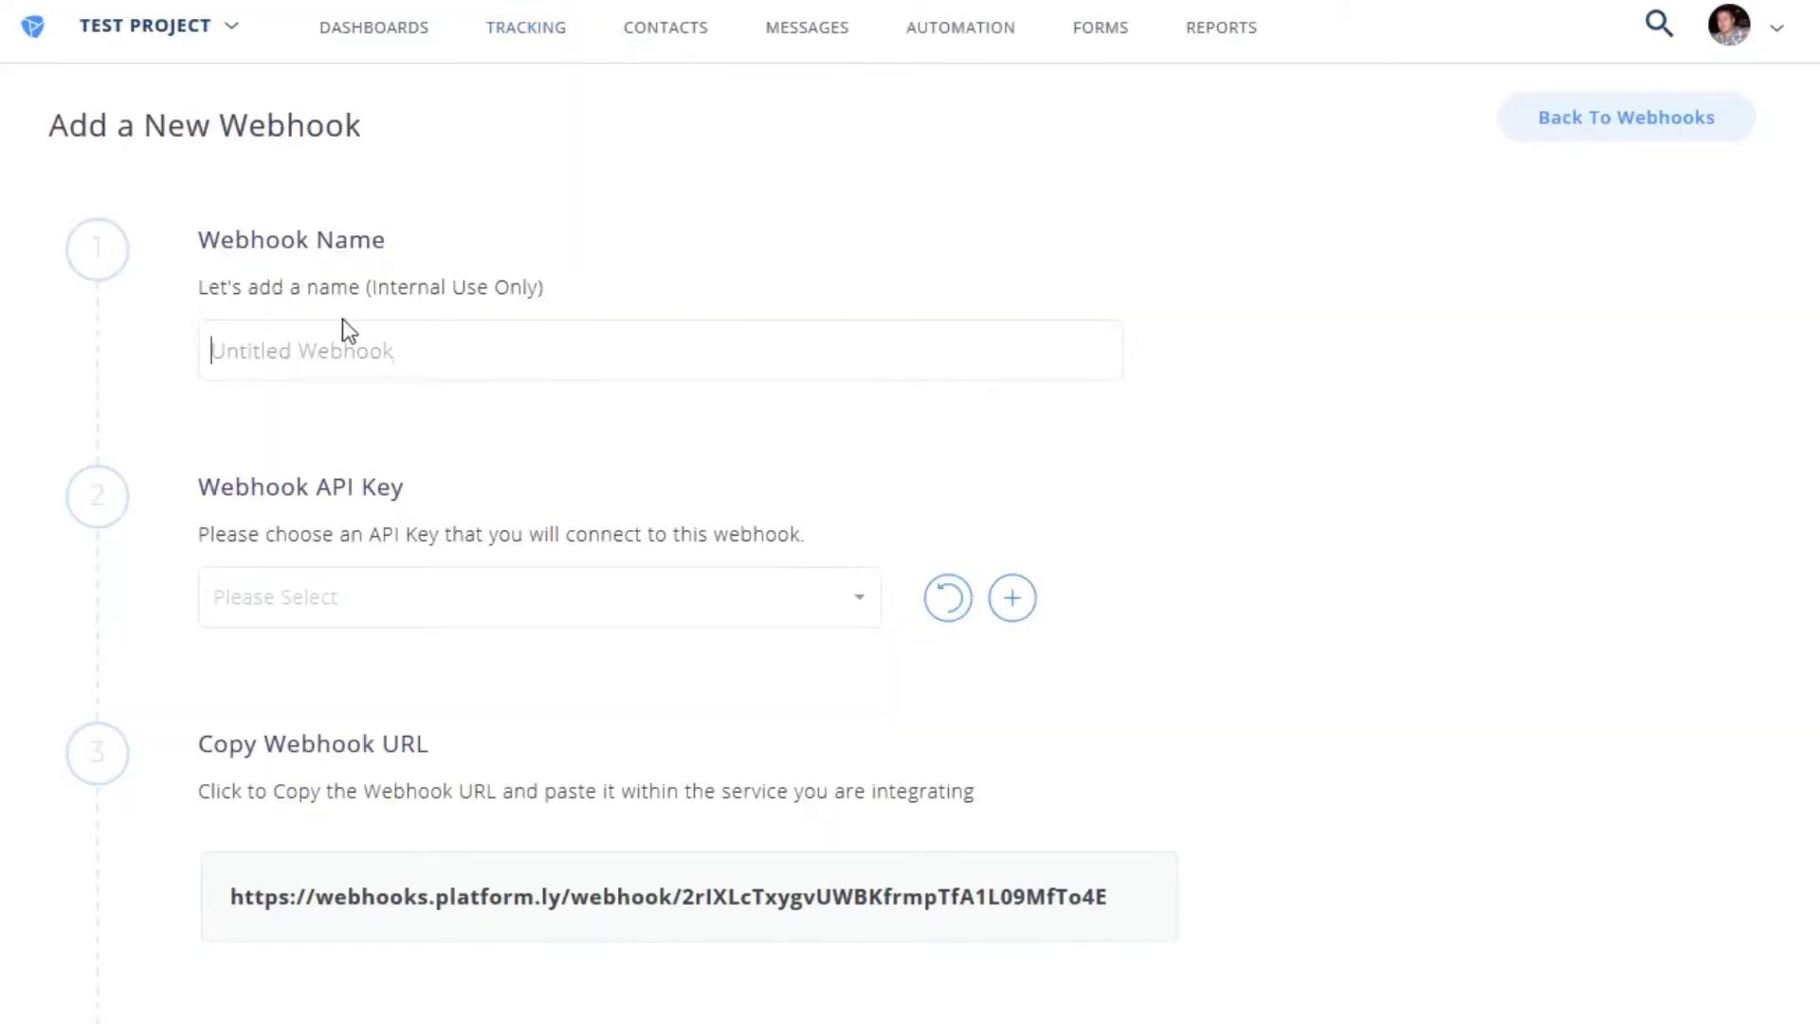
text(Paddle Test)
scroll(439, 348, down, 3)
click(453, 315)
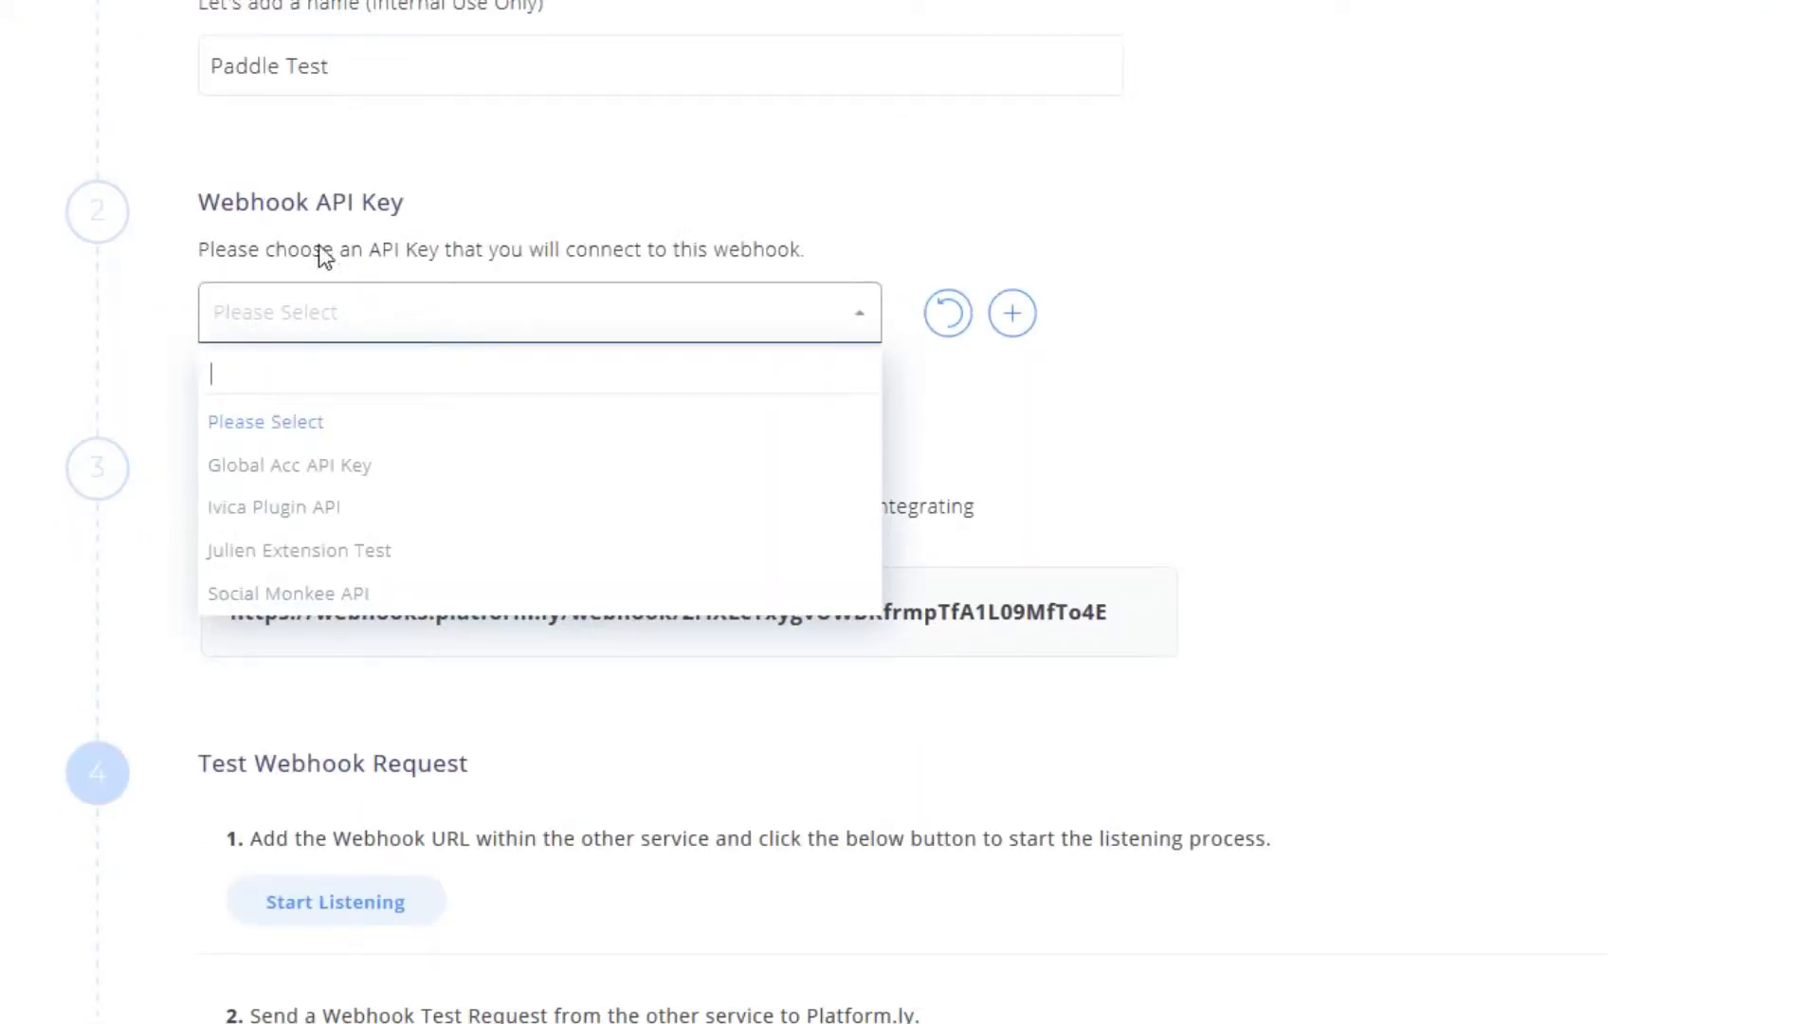
click(288, 464)
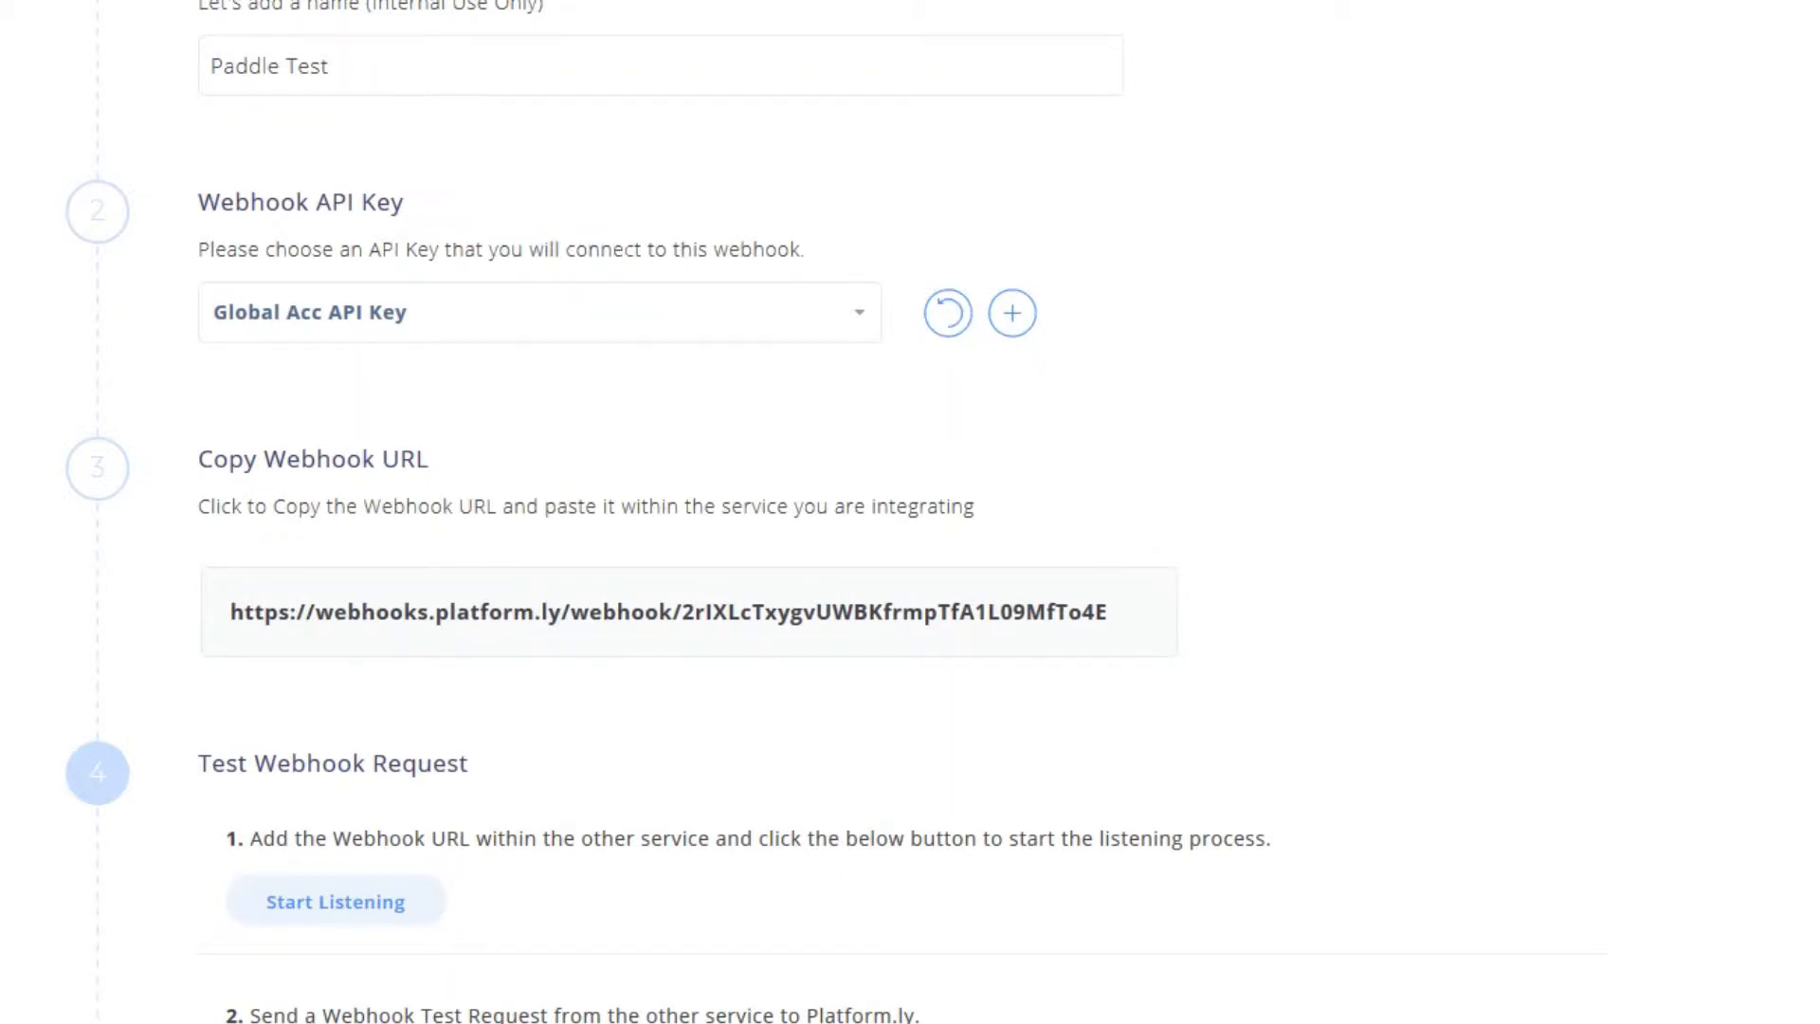
- Copy the Paddle Test webhook URL
drag(779, 248, 415, 248)
click(497, 242)
click(415, 248)
scroll(1150, 453, up, 3)
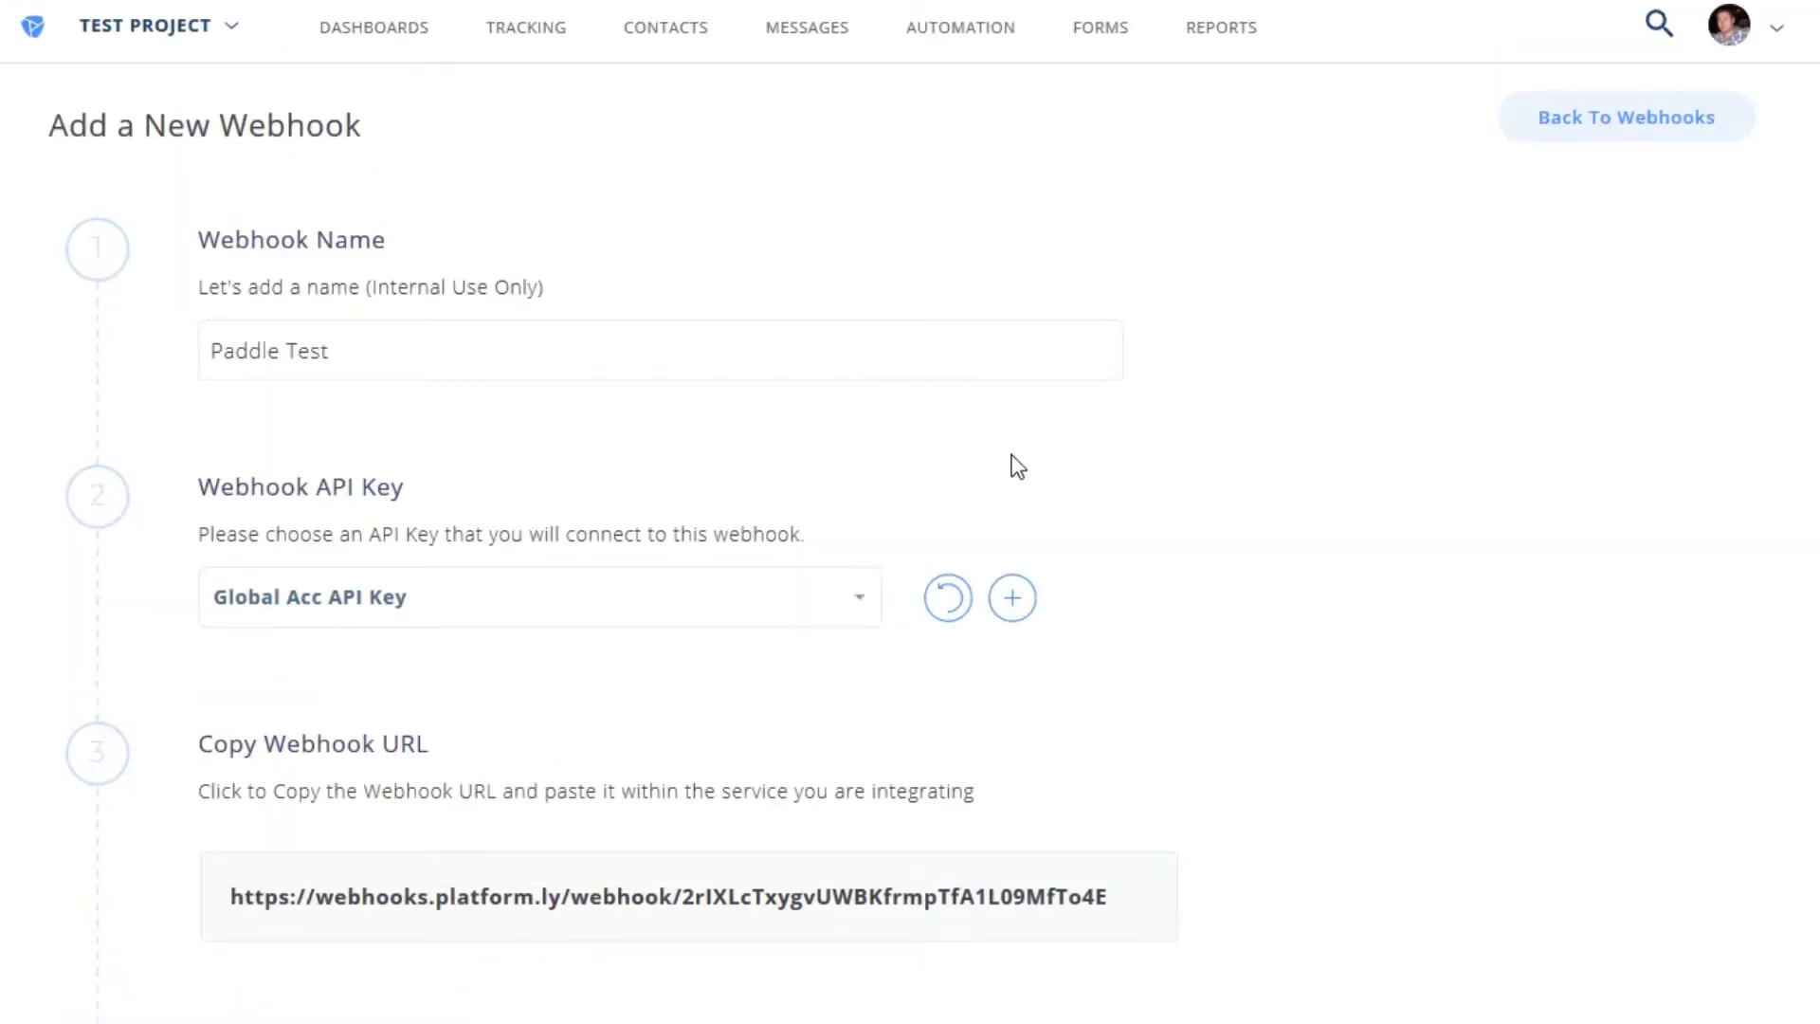
click(1773, 33)
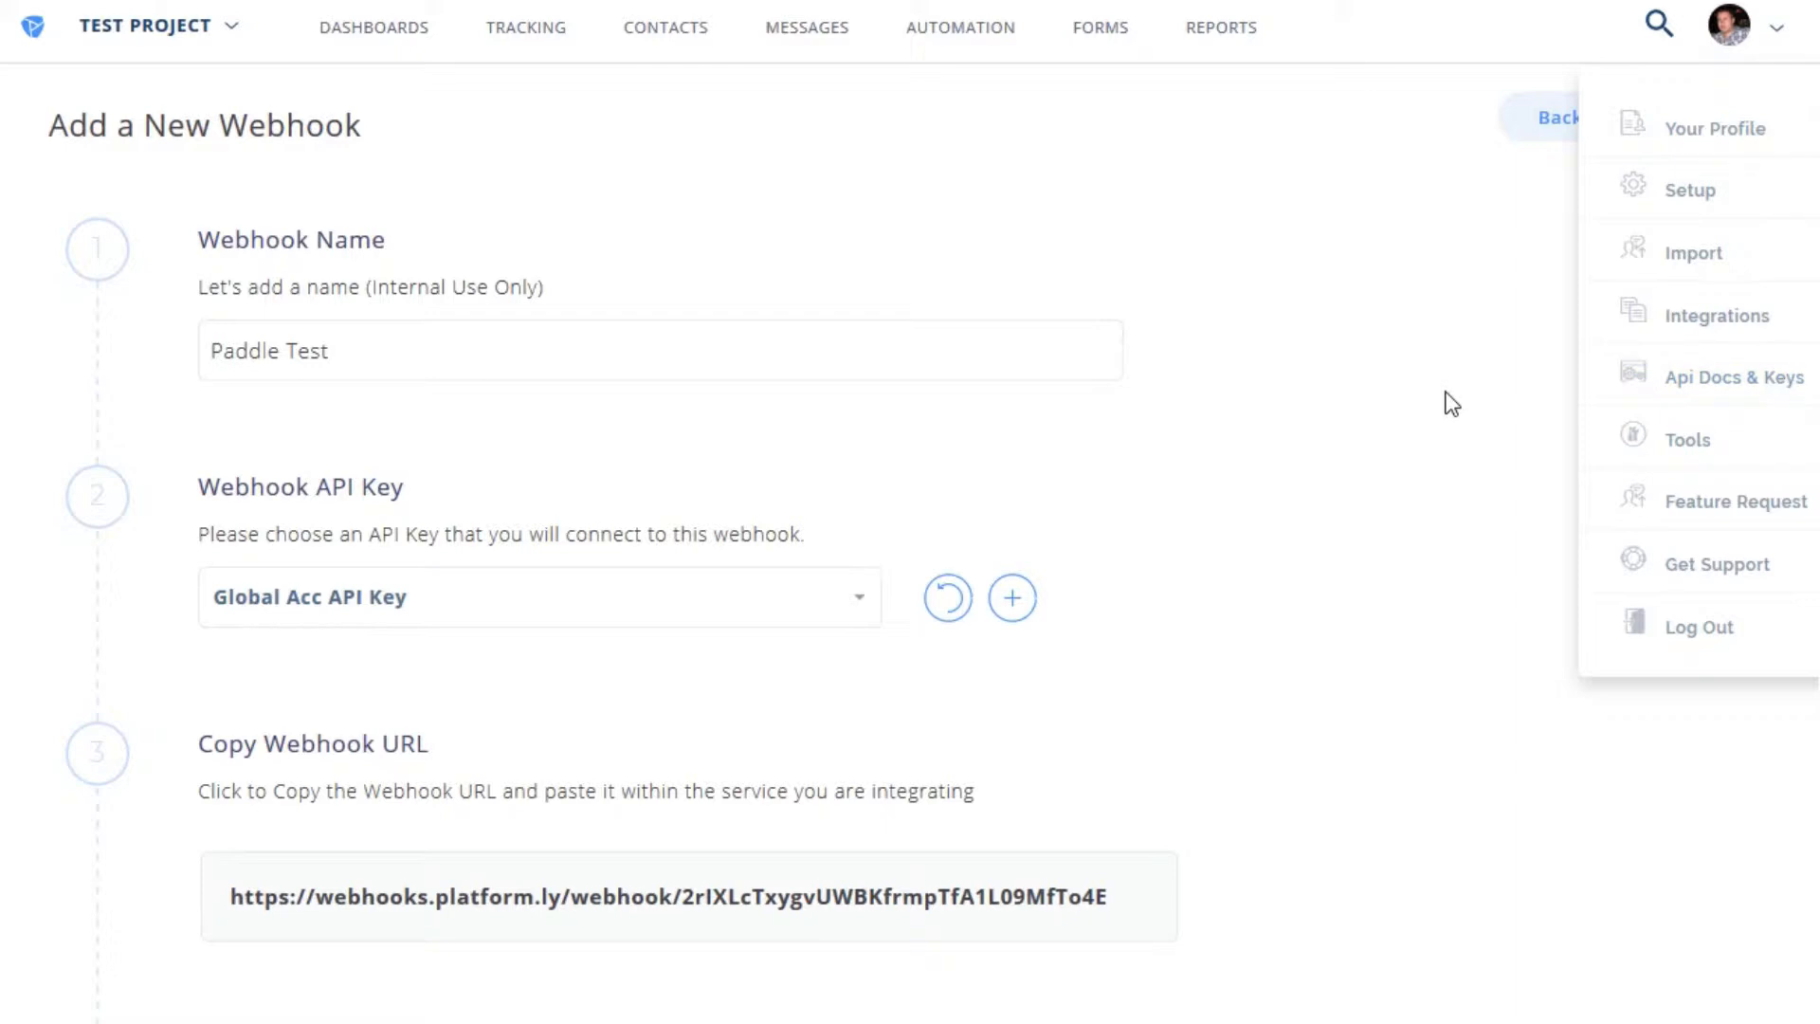
click(1363, 409)
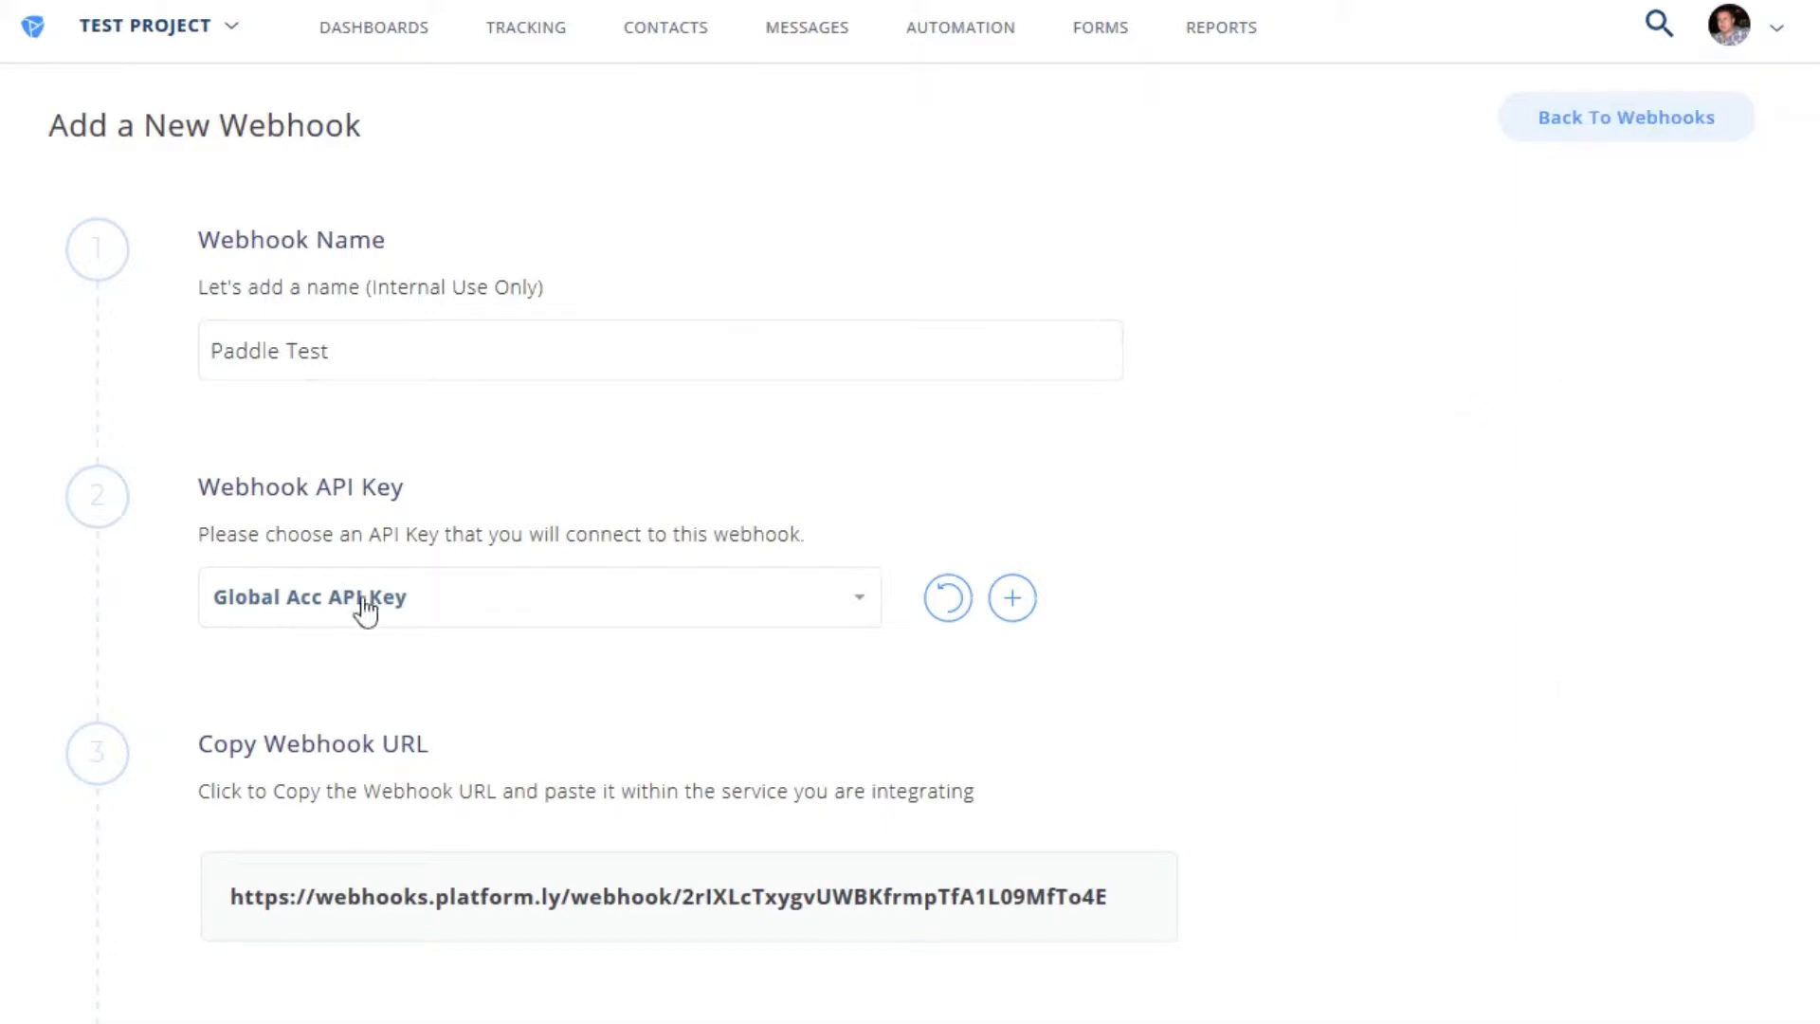
scroll(115, 550, down, 5)
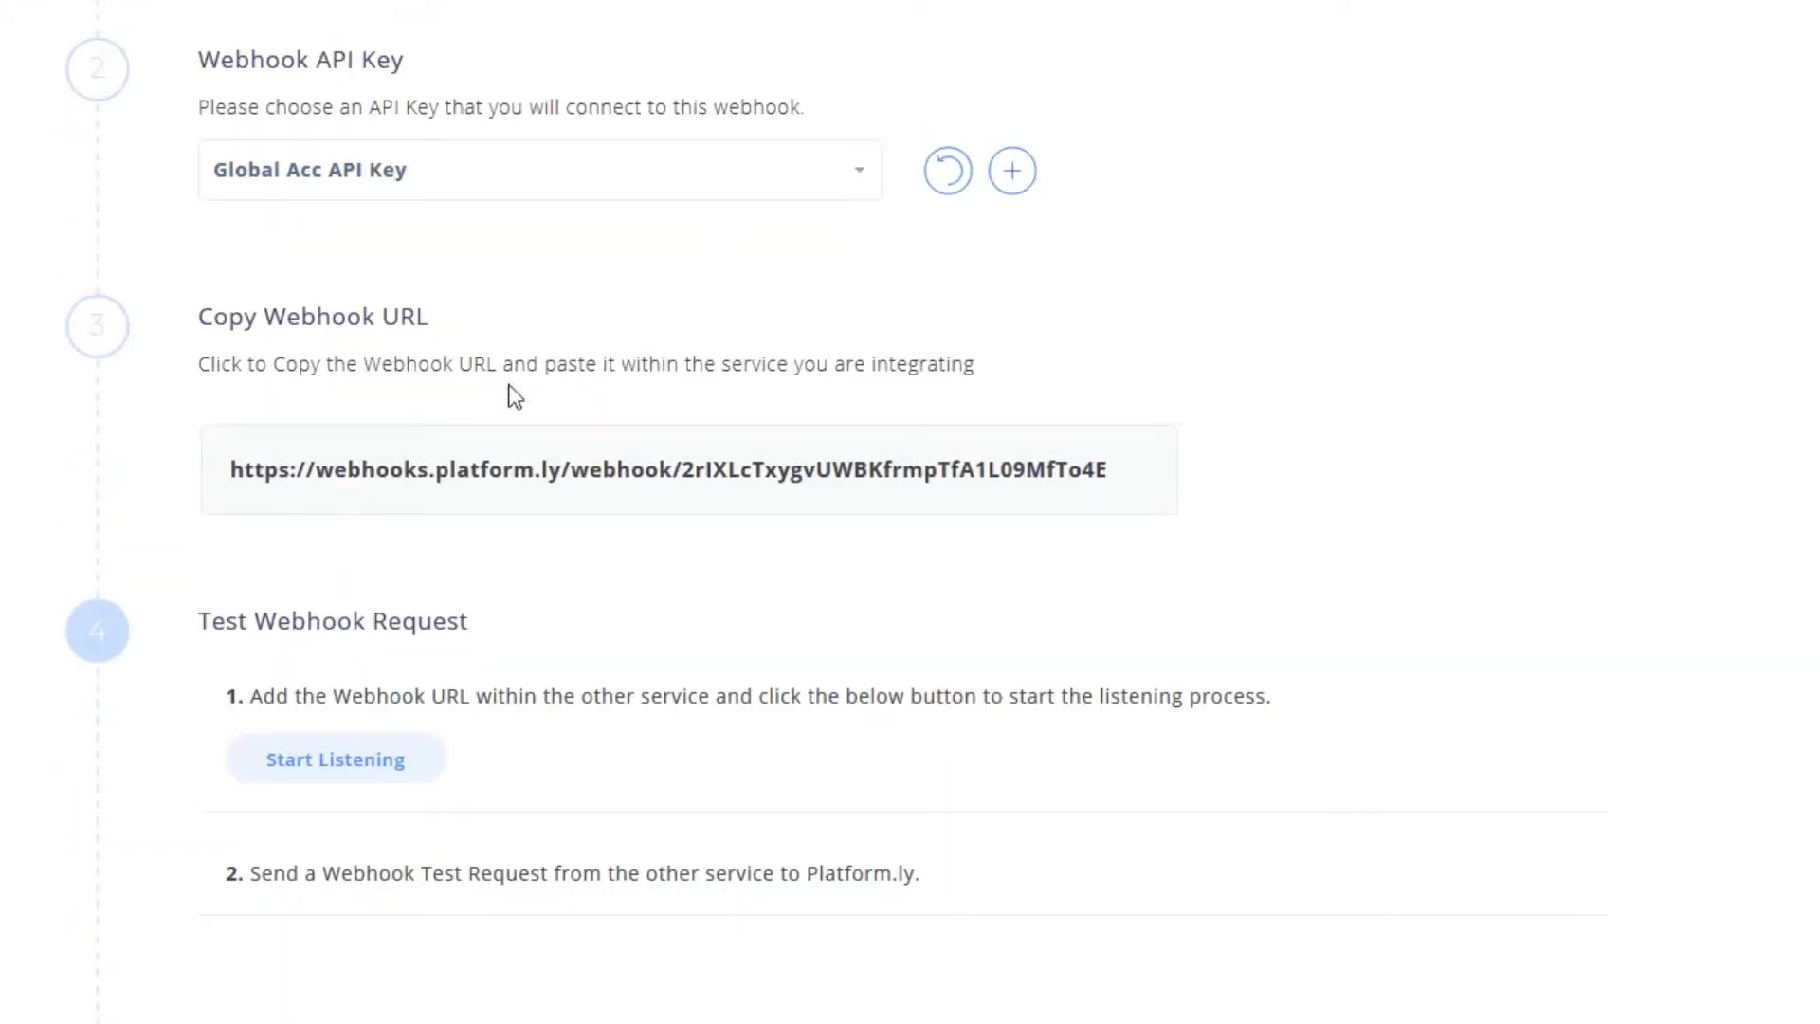
click(527, 474)
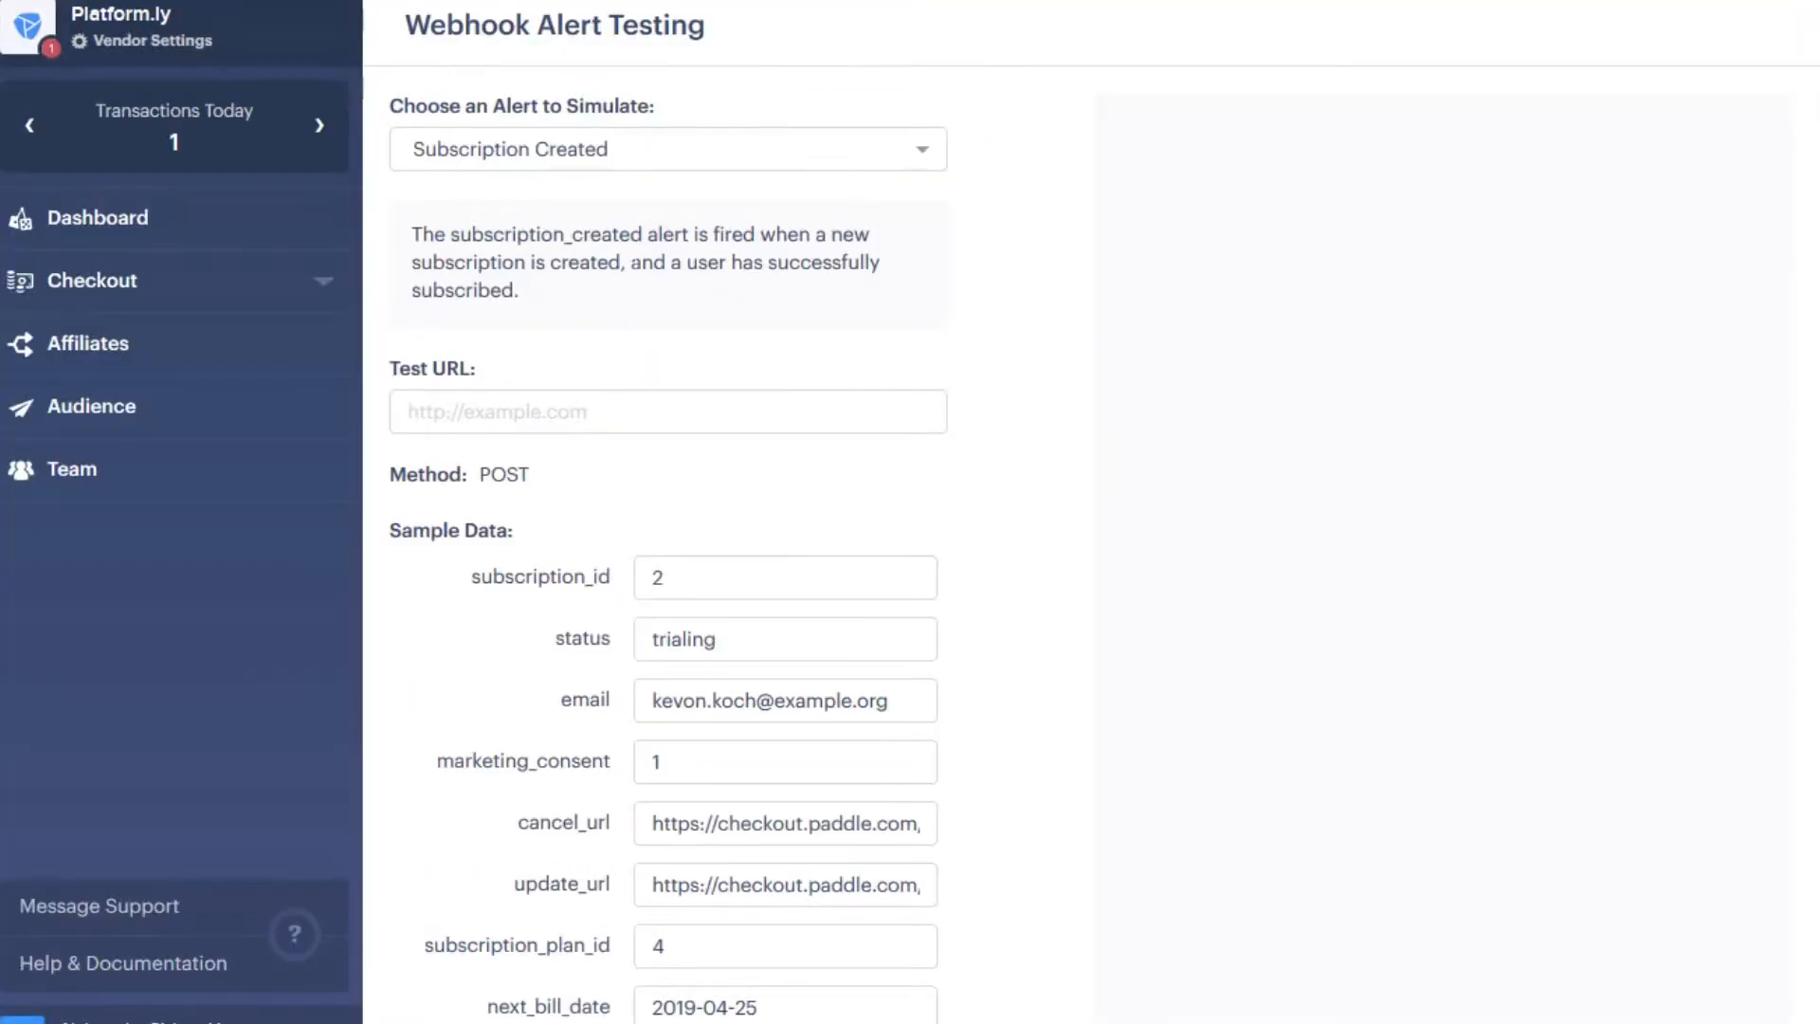
- Paste the Platform.ly webhook URL into Paddle's Test URL field
click(669, 411)
key(ctrl+v)
click(1119, 331)
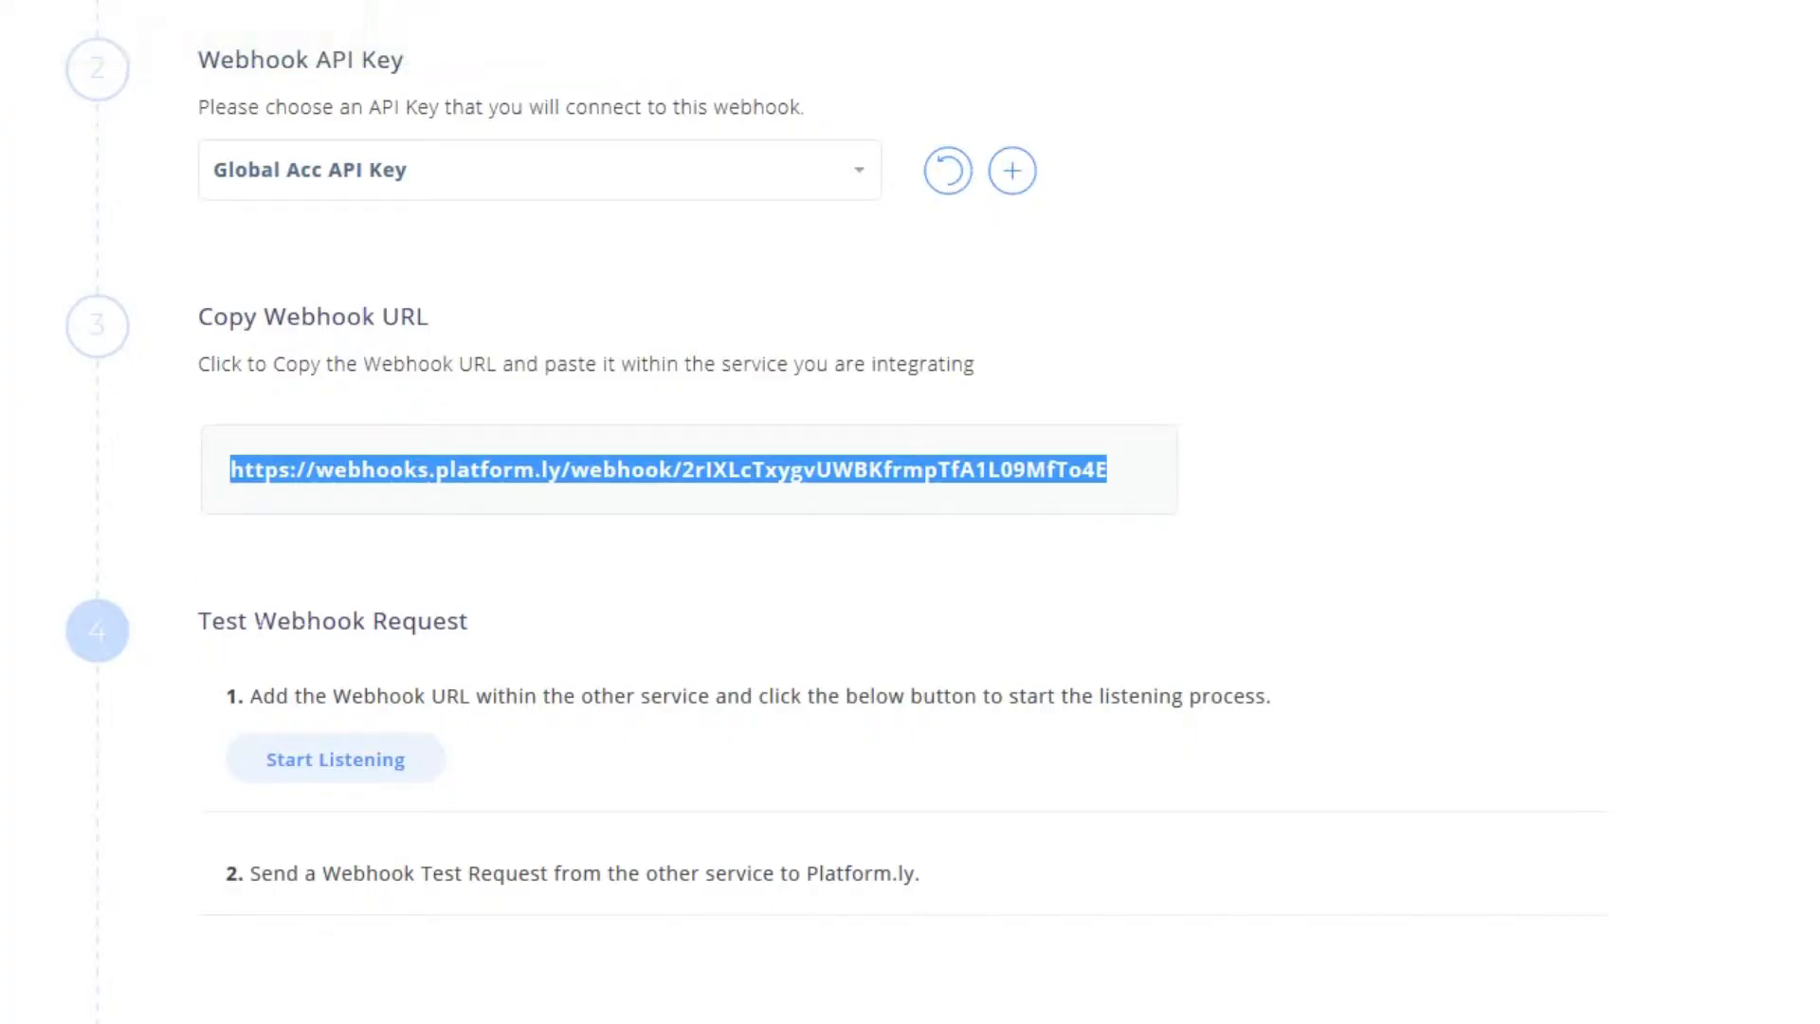
scroll(235, 512, down, 1)
drag(224, 478, 402, 478)
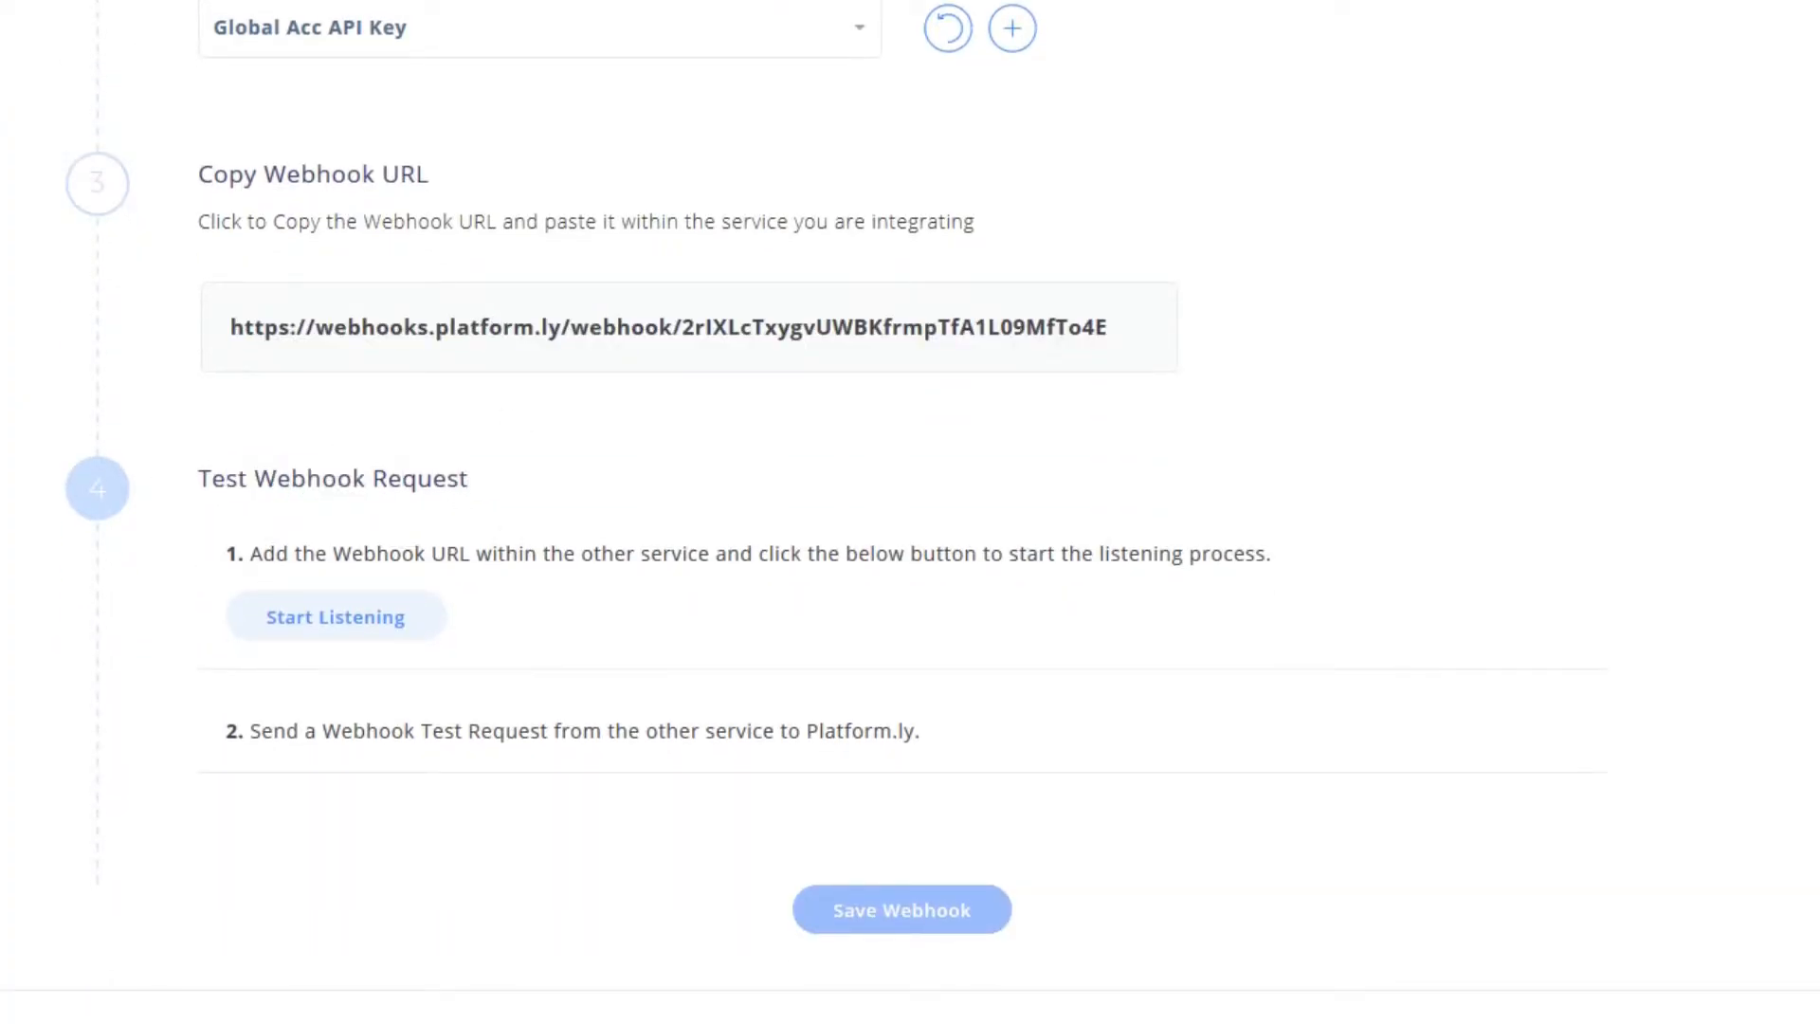
drag(524, 552, 938, 550)
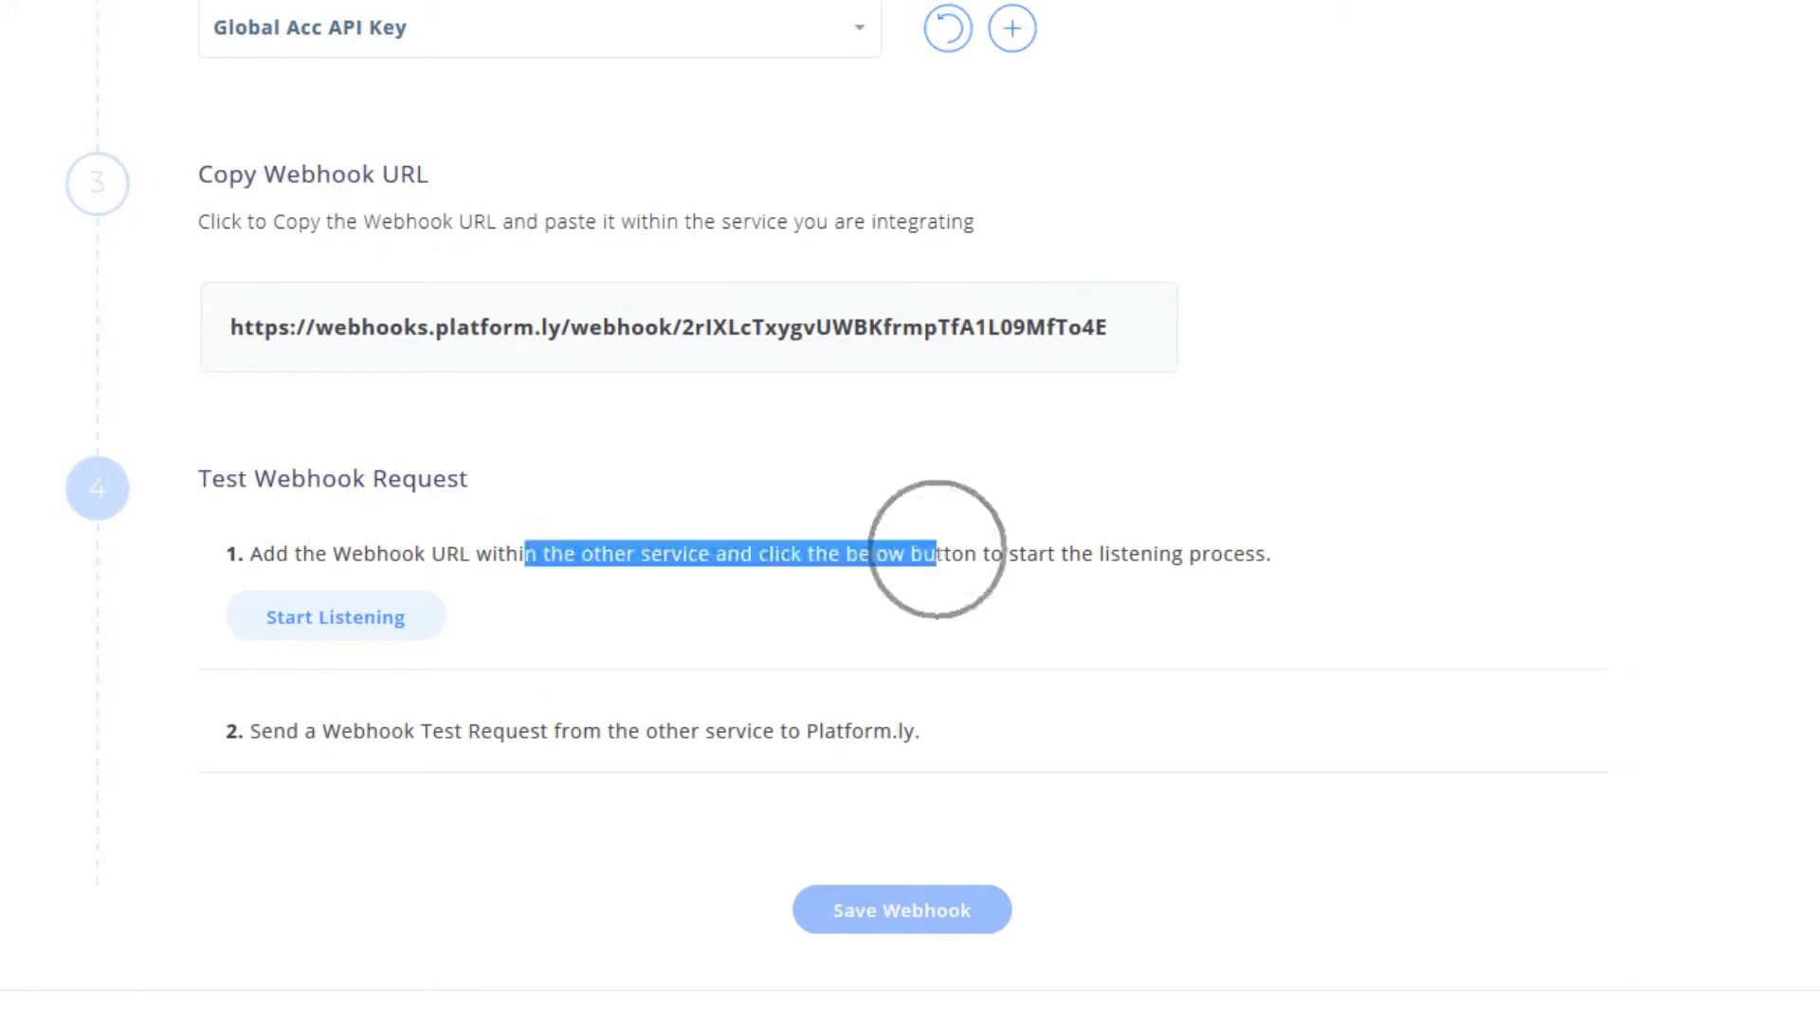
click(938, 549)
- Set the Paddle Test webhook listening for its first request
click(342, 626)
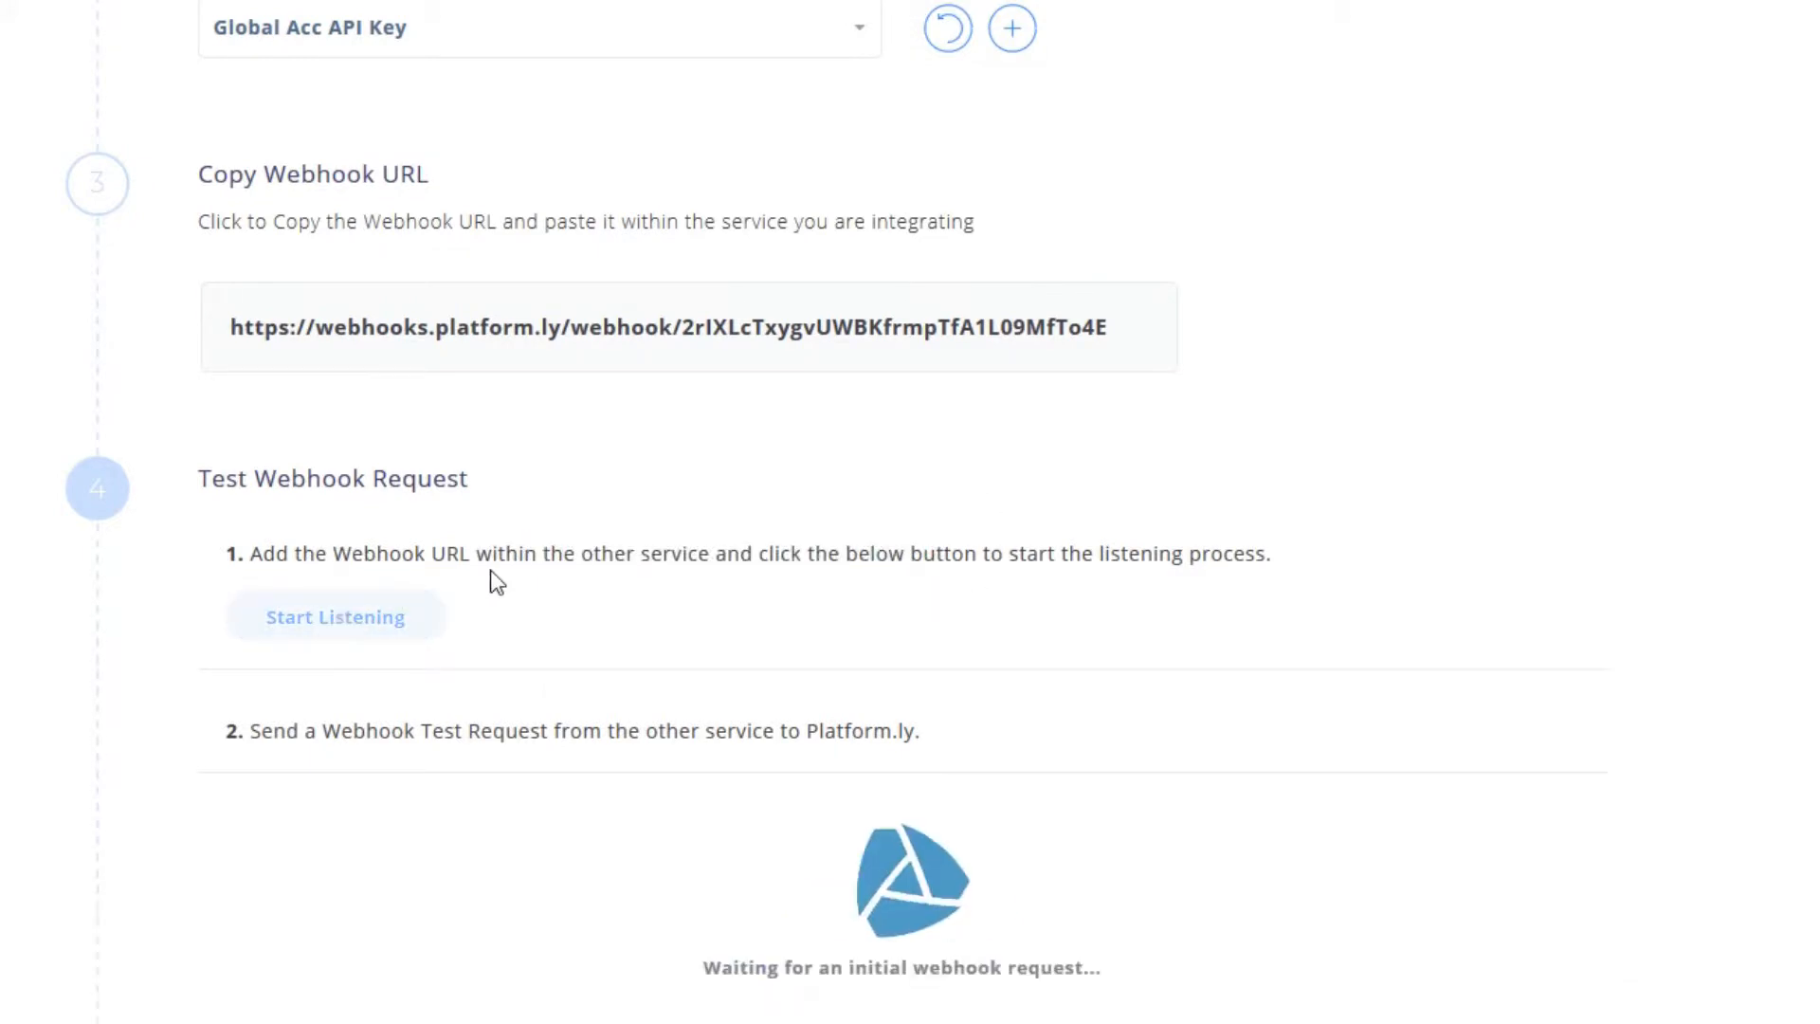
scroll(1097, 850, down, 3)
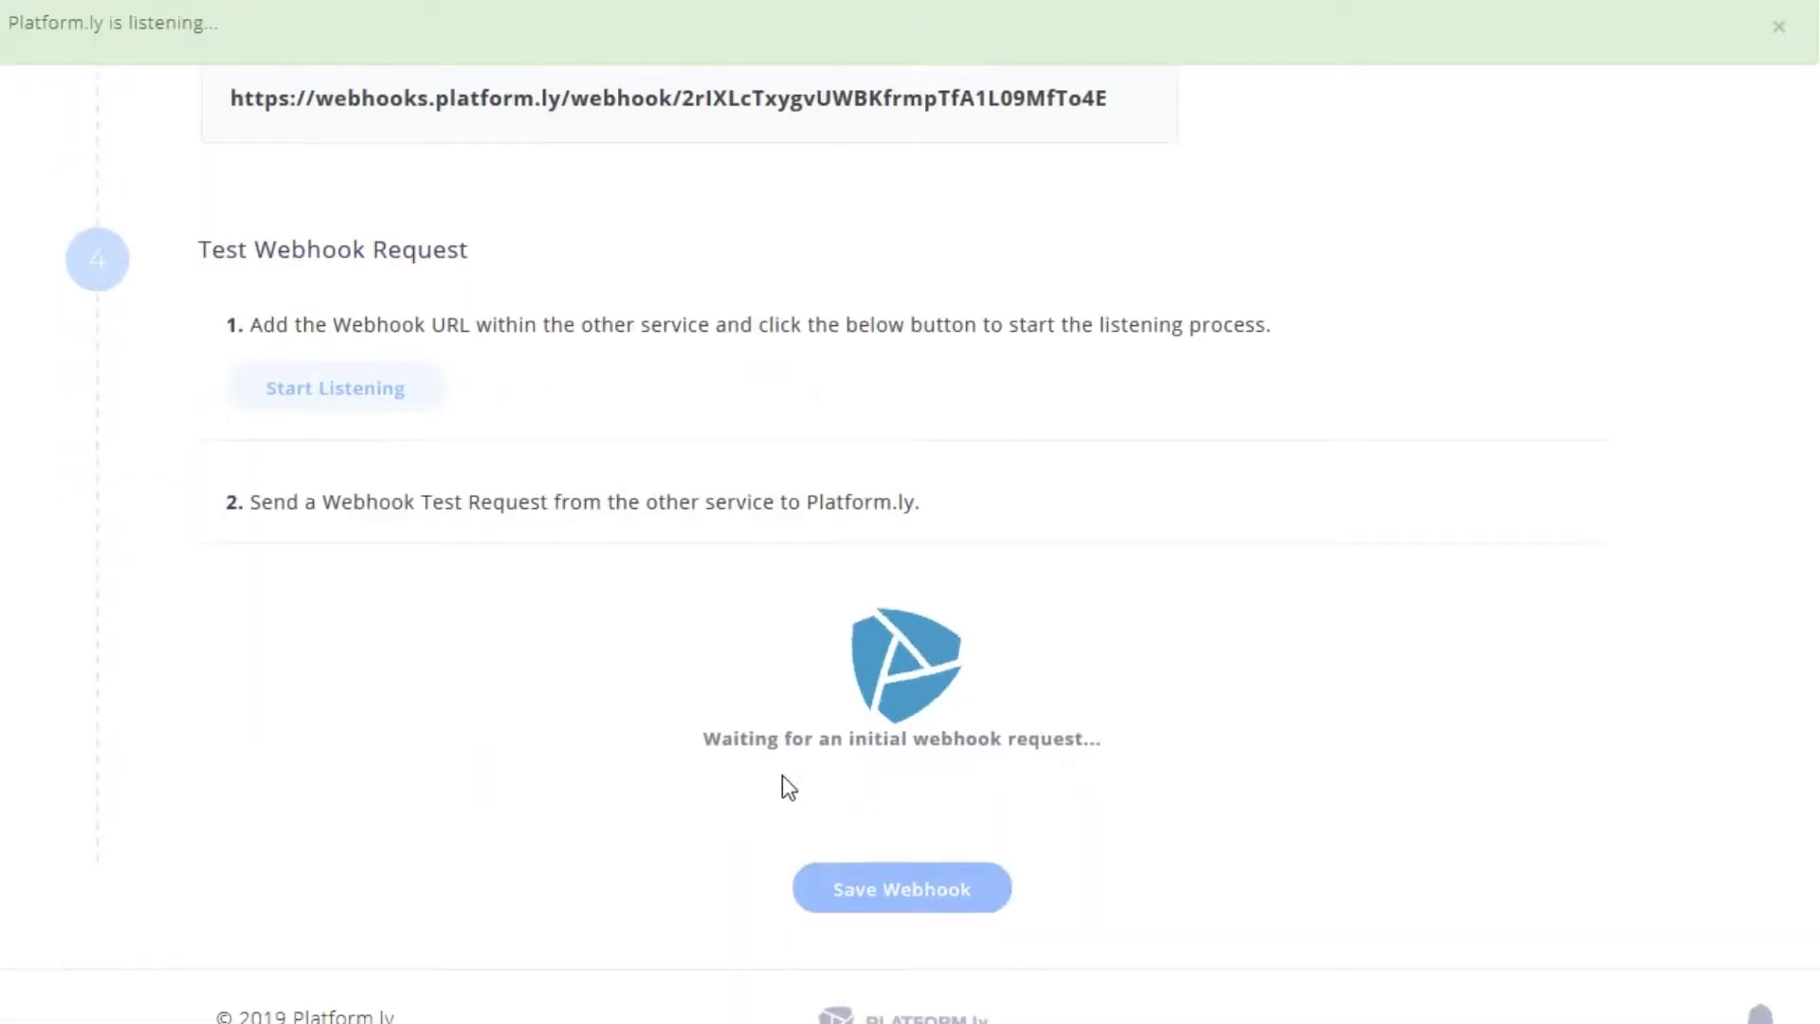
drag(783, 740, 1056, 740)
click(1056, 739)
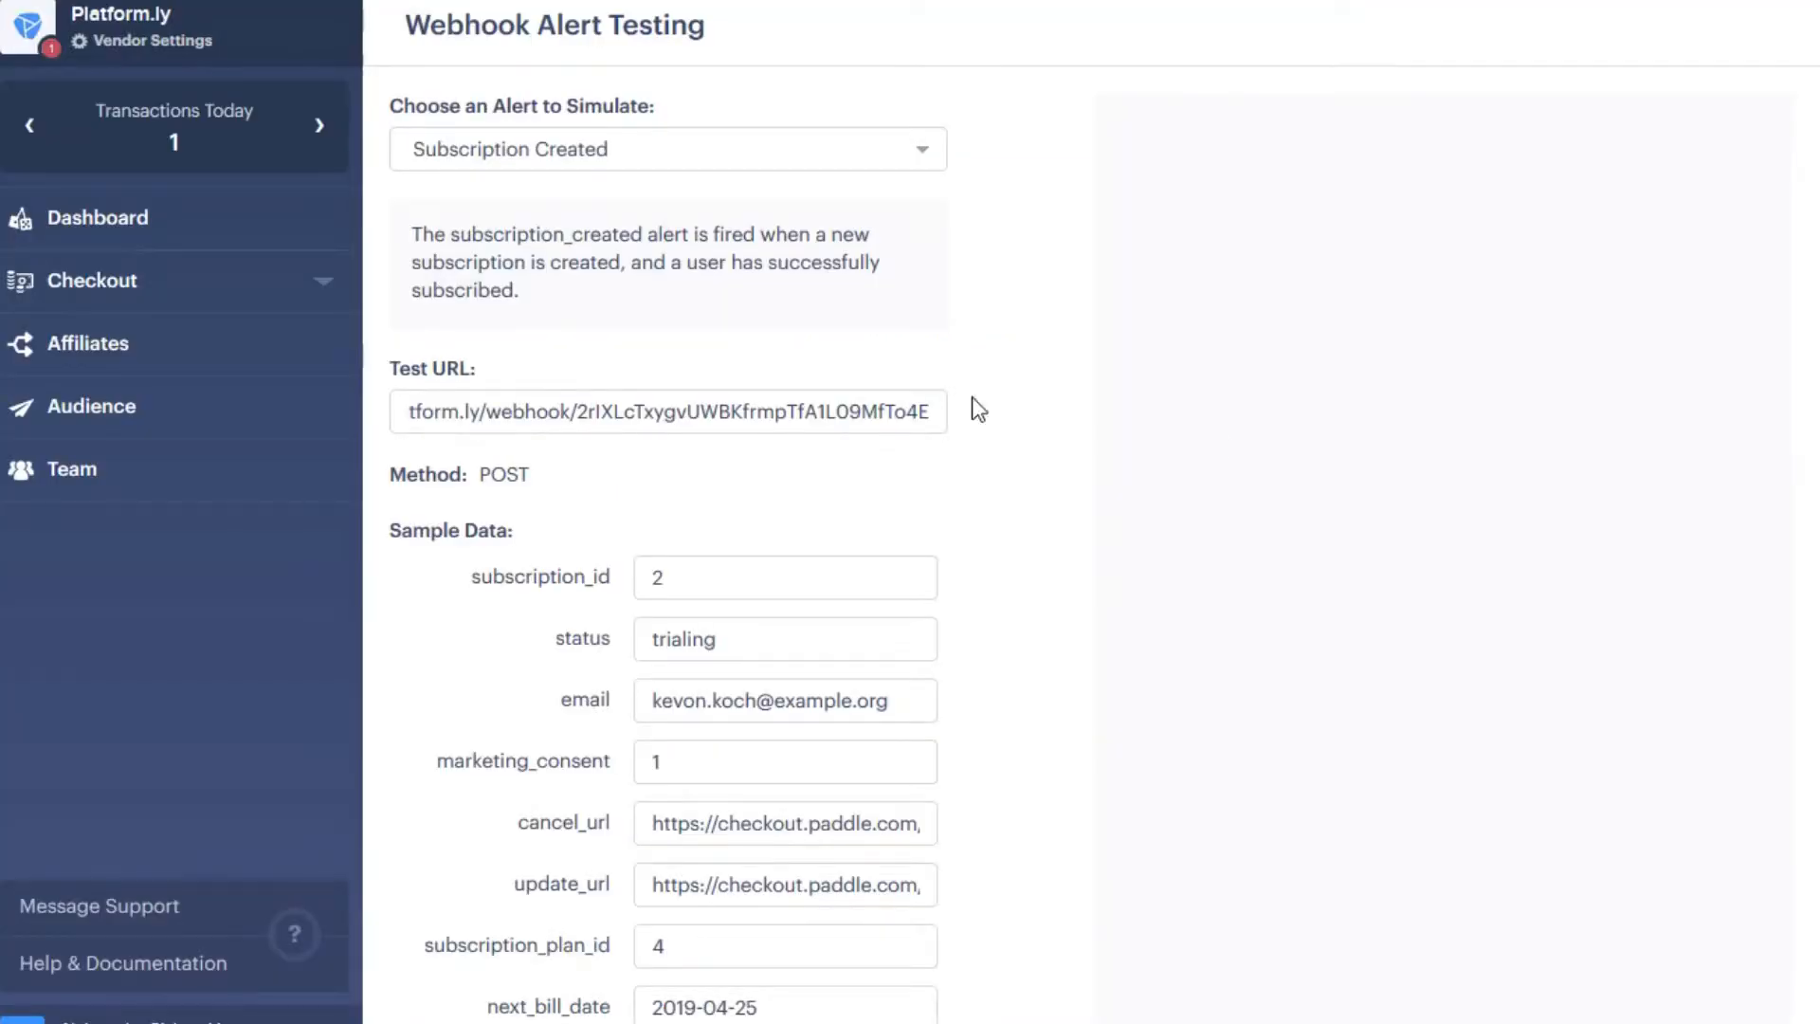
- Replace the sample email in the Subscription Created data with a valid email address
scroll(1150, 459, down, 5)
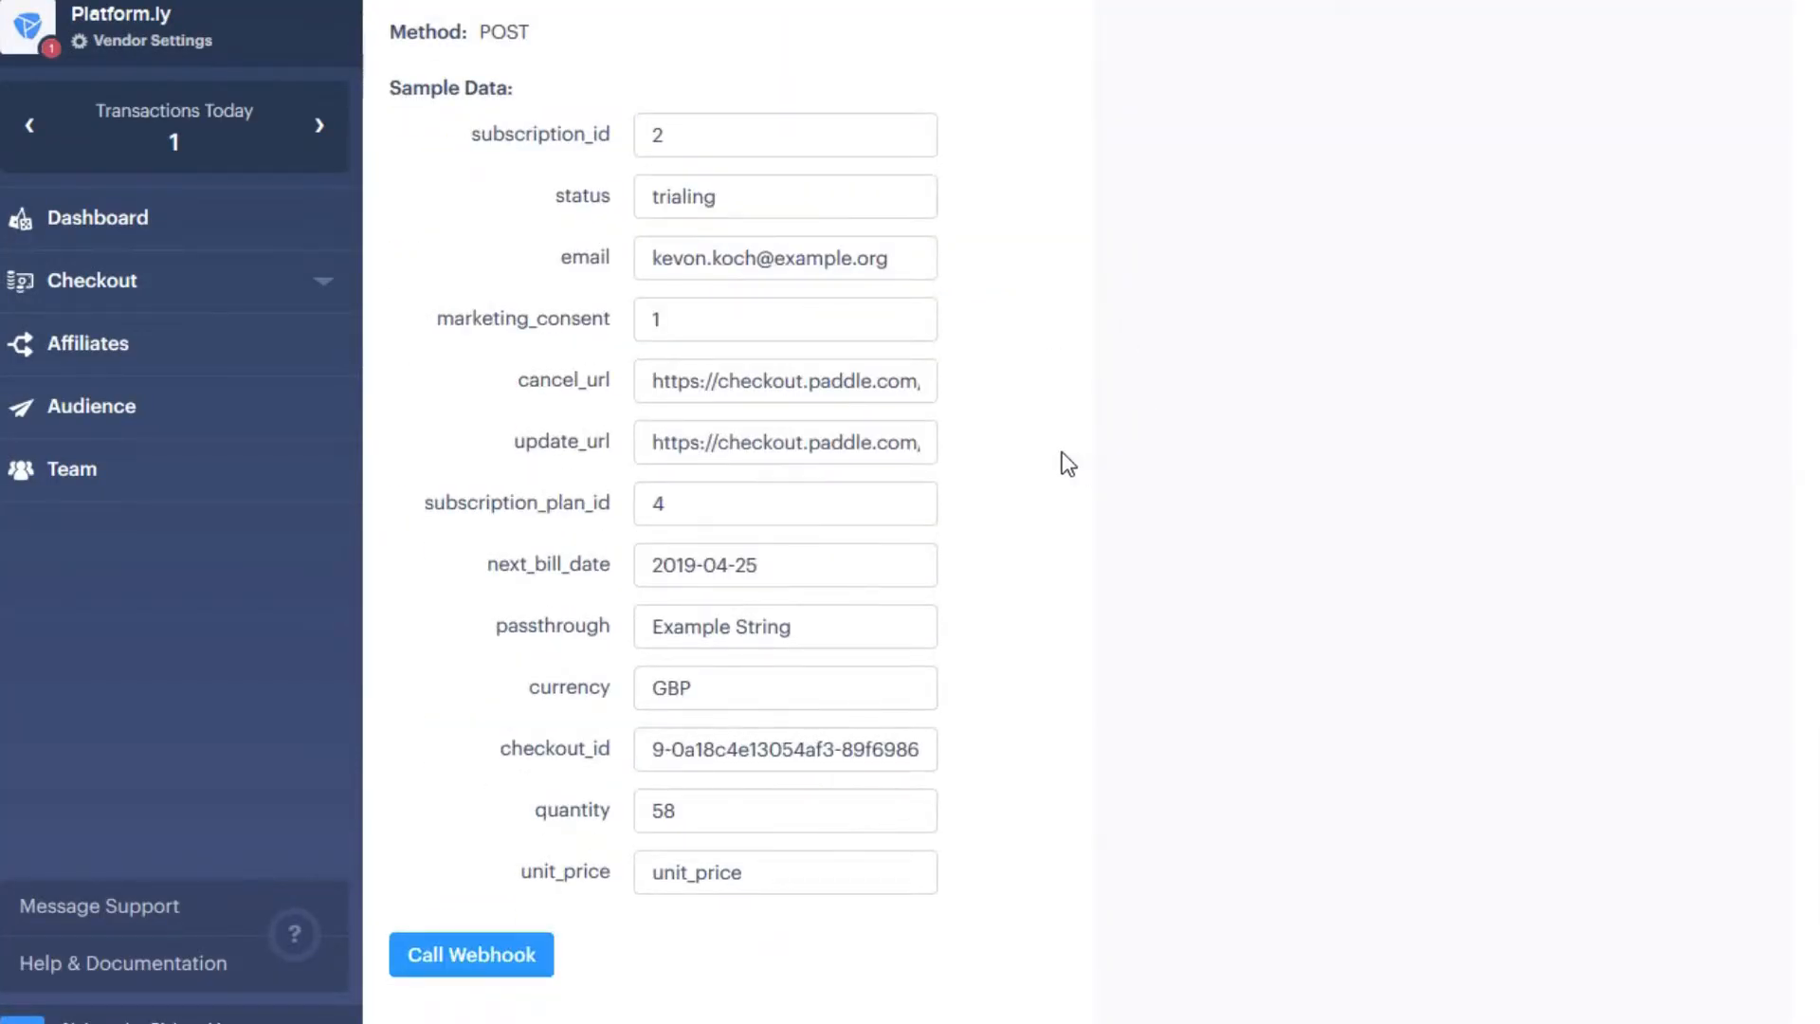
scroll(983, 300, up, 5)
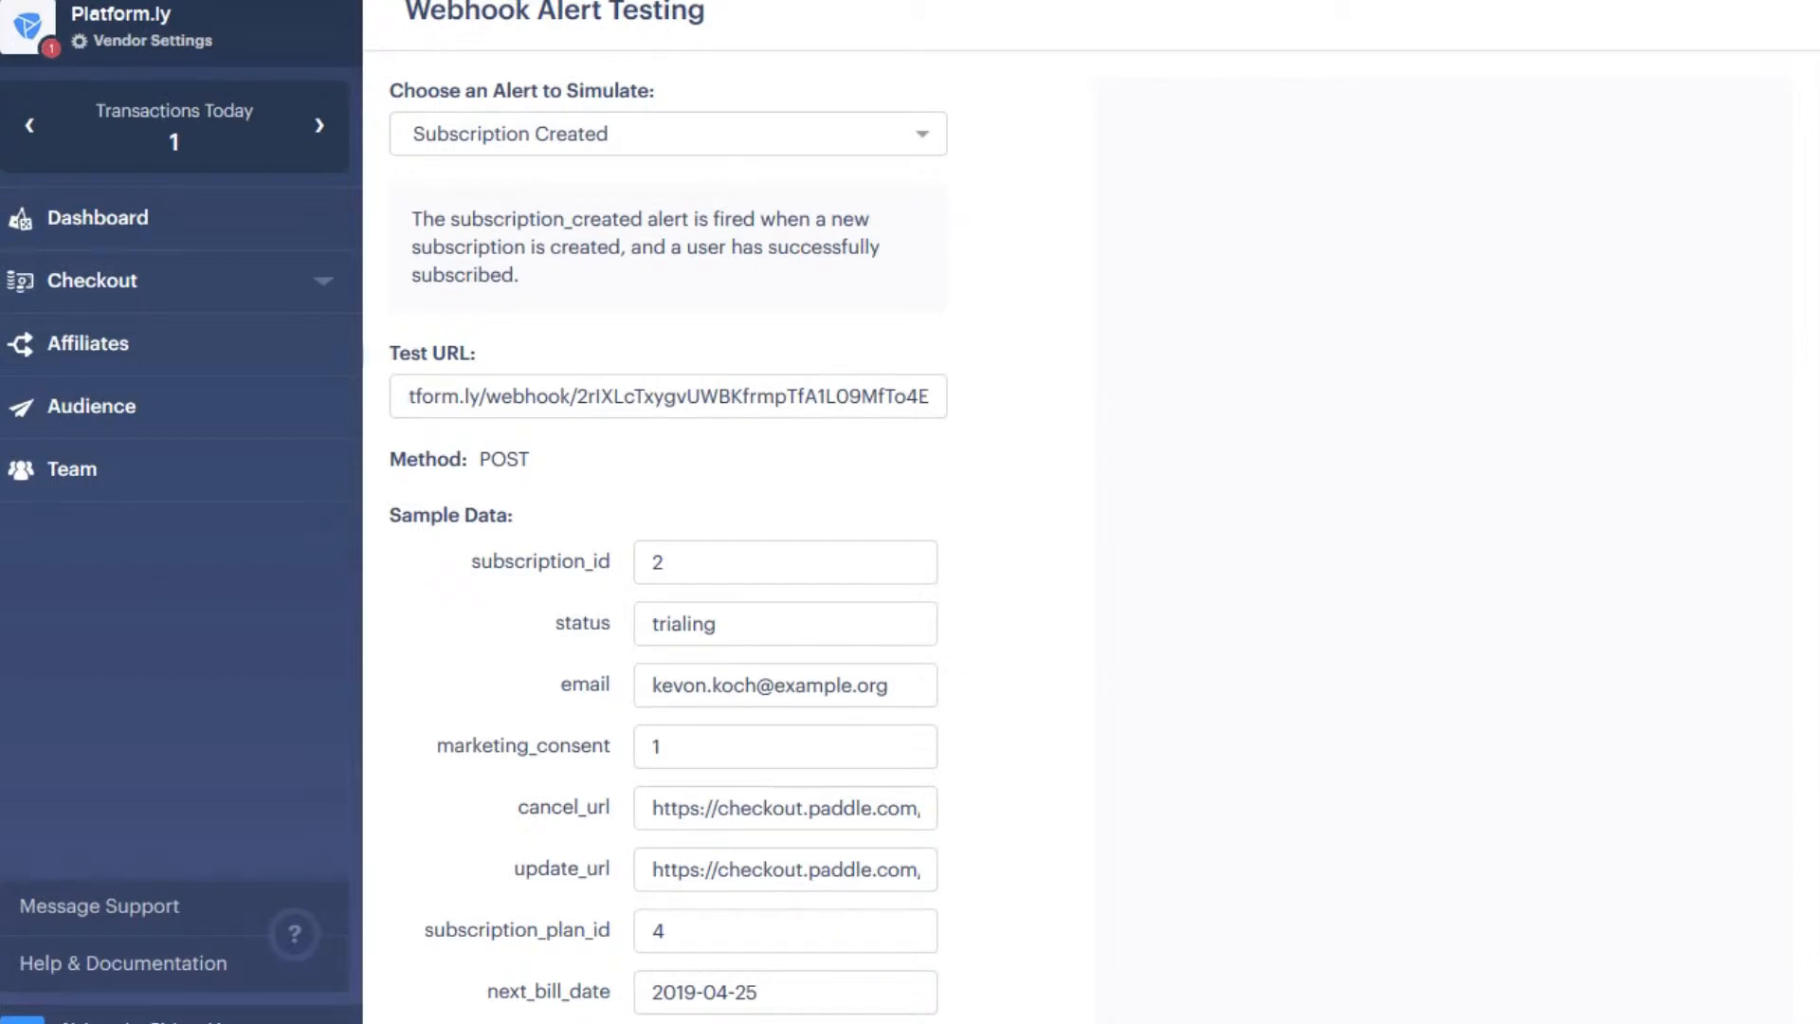
drag(654, 686, 909, 687)
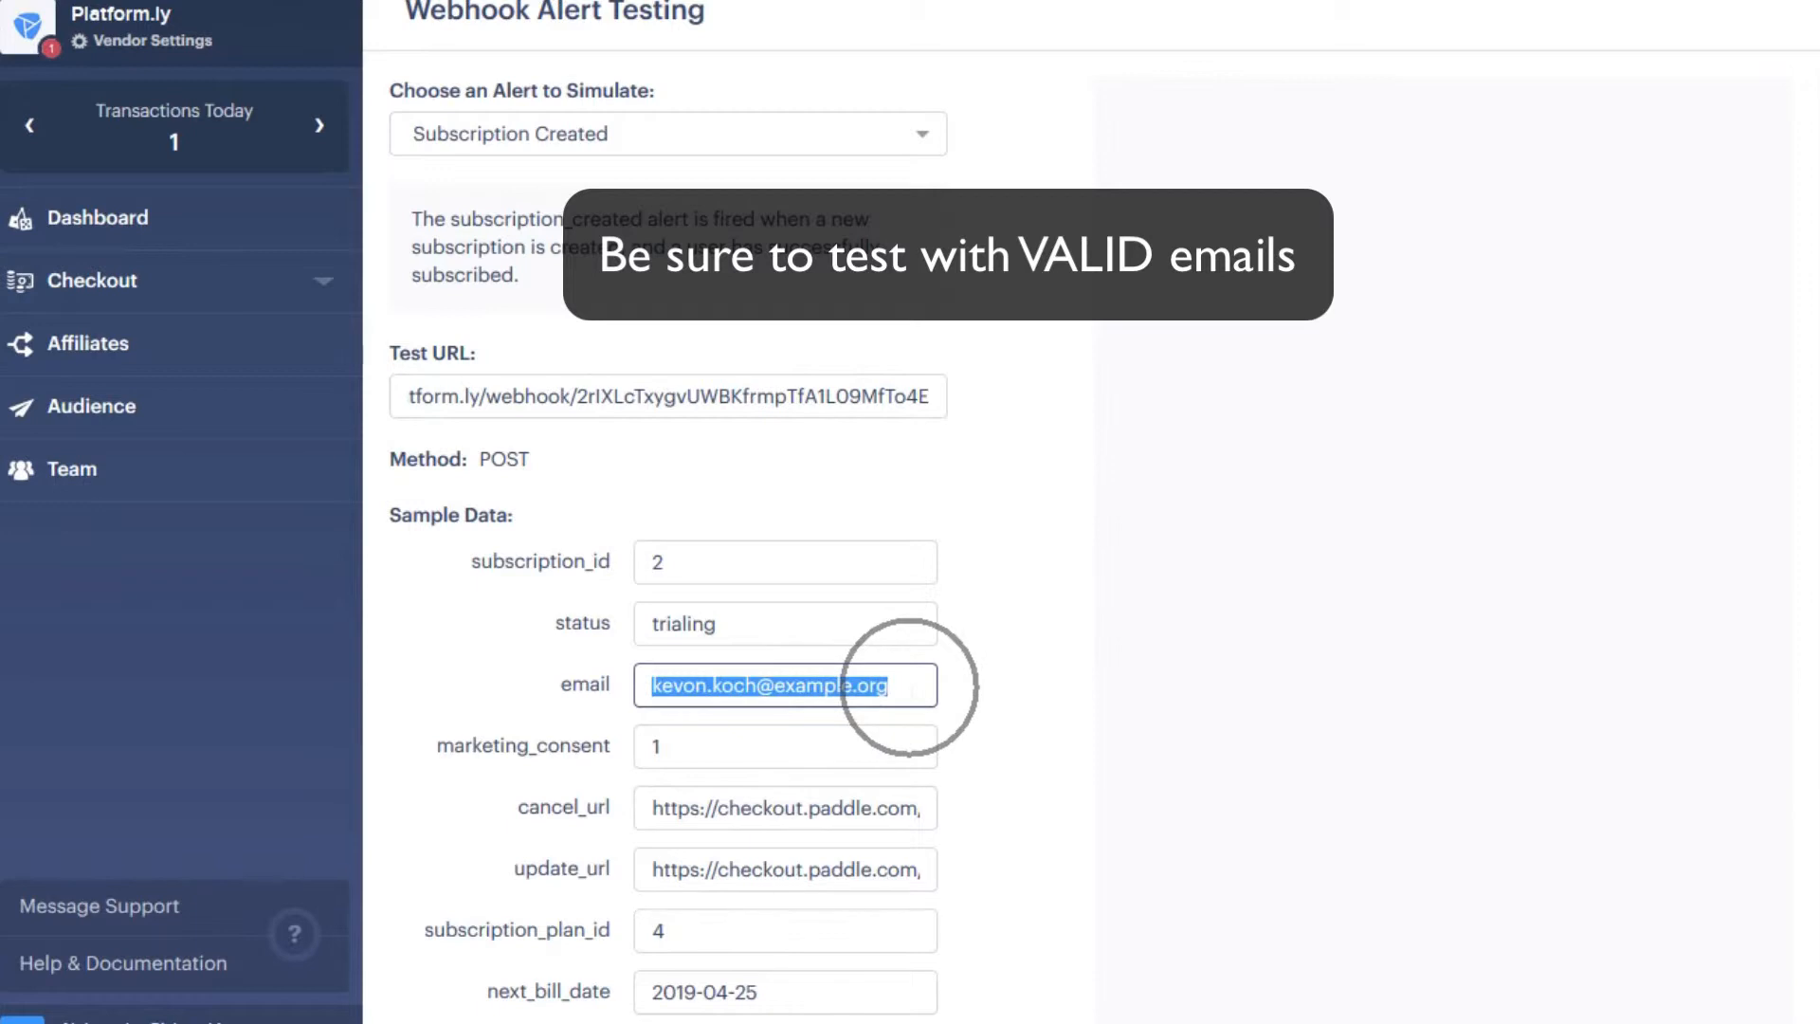
click(806, 685)
double_click(812, 685)
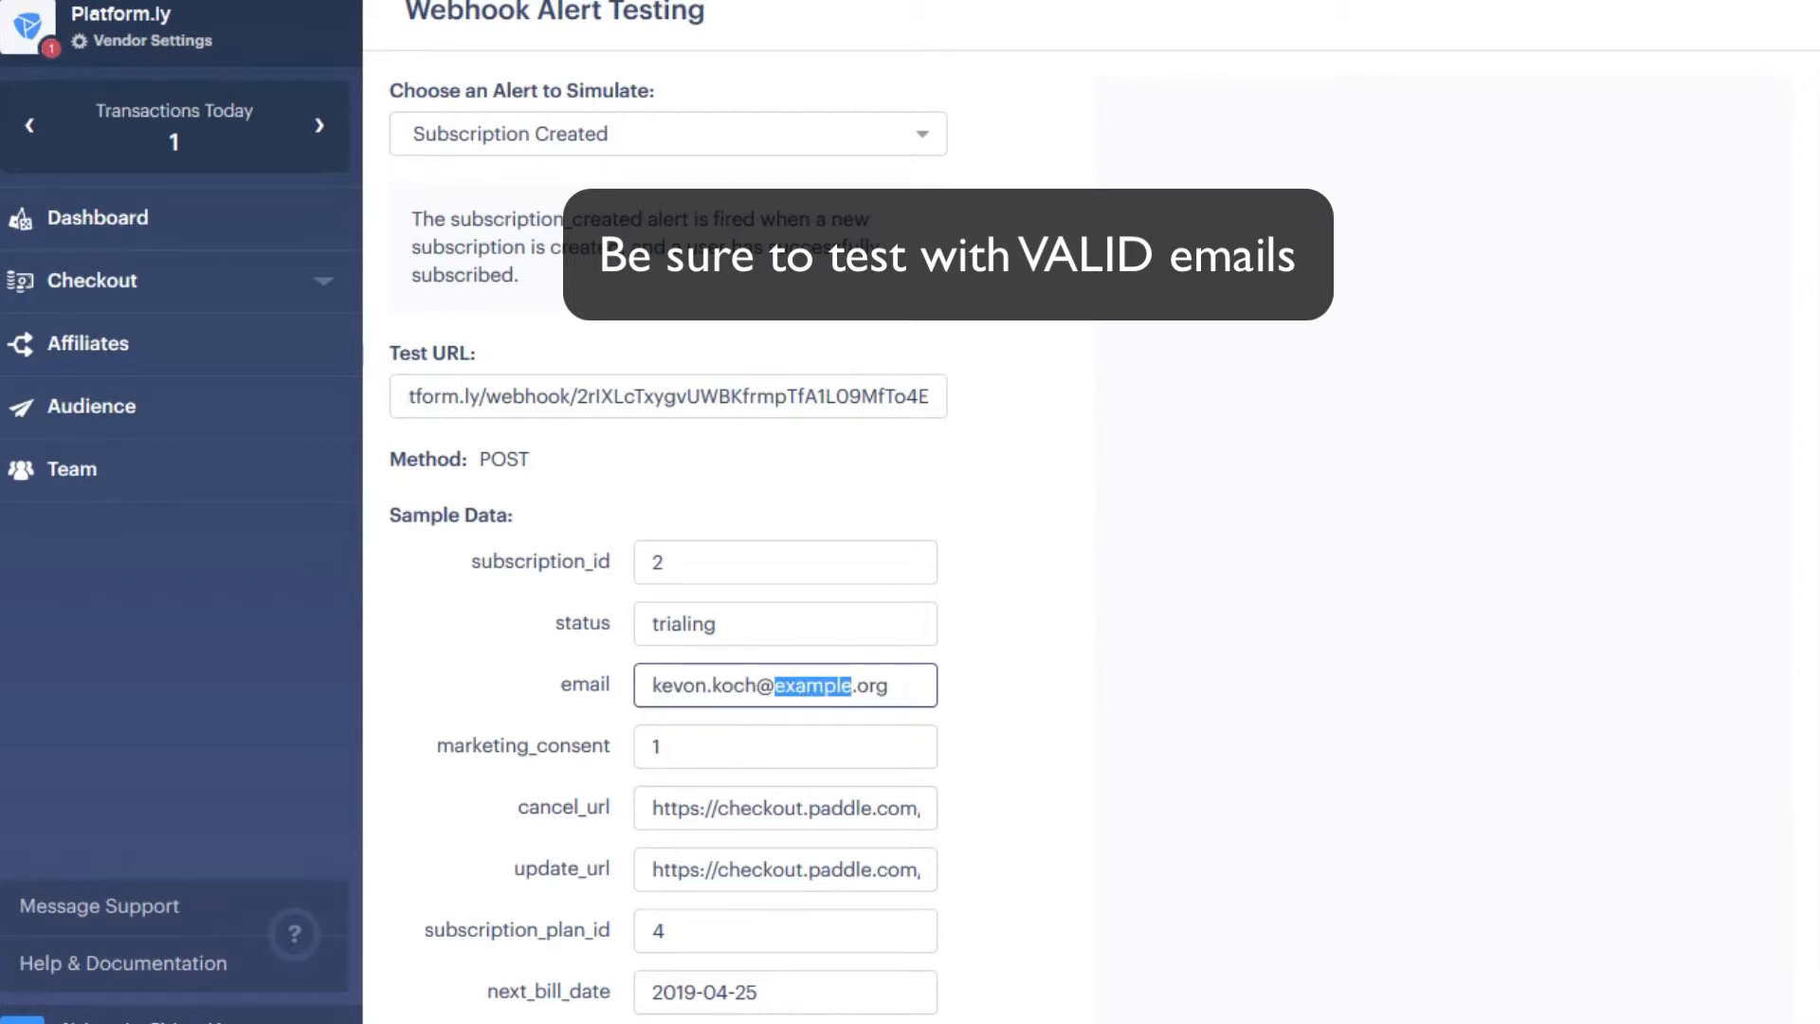
drag(894, 685, 558, 685)
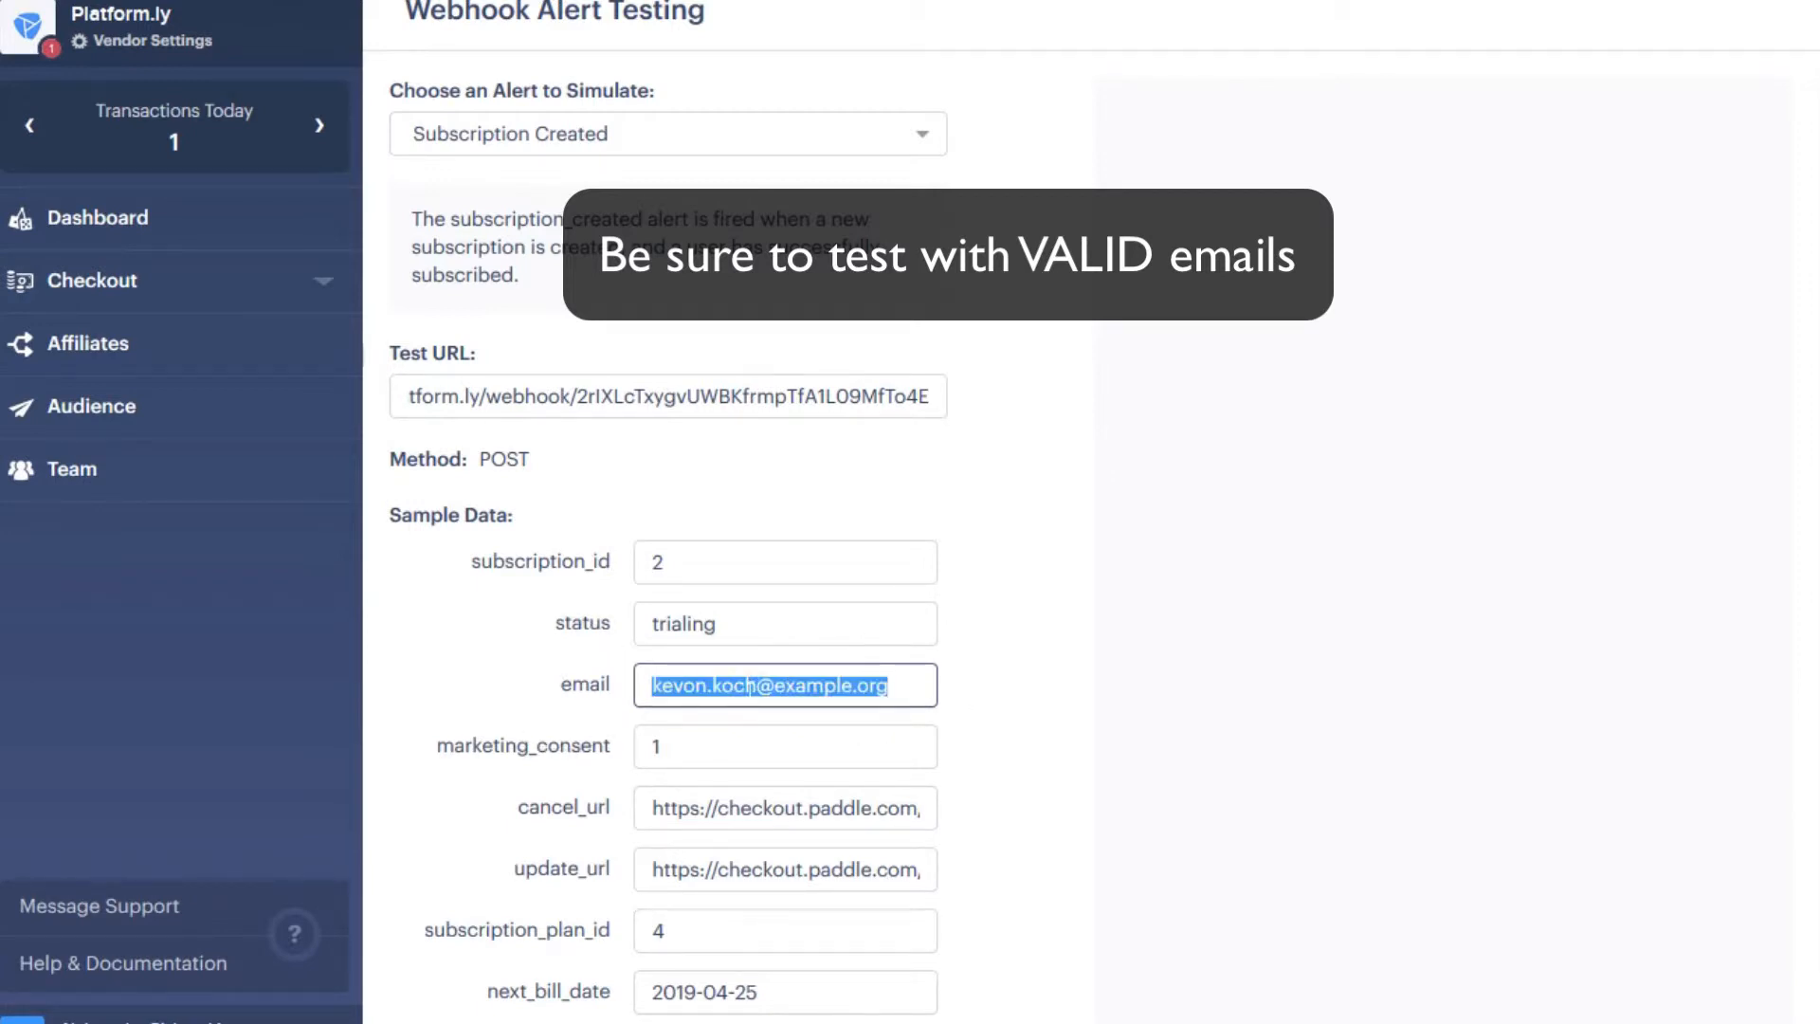
double_click(748, 686)
click(761, 685)
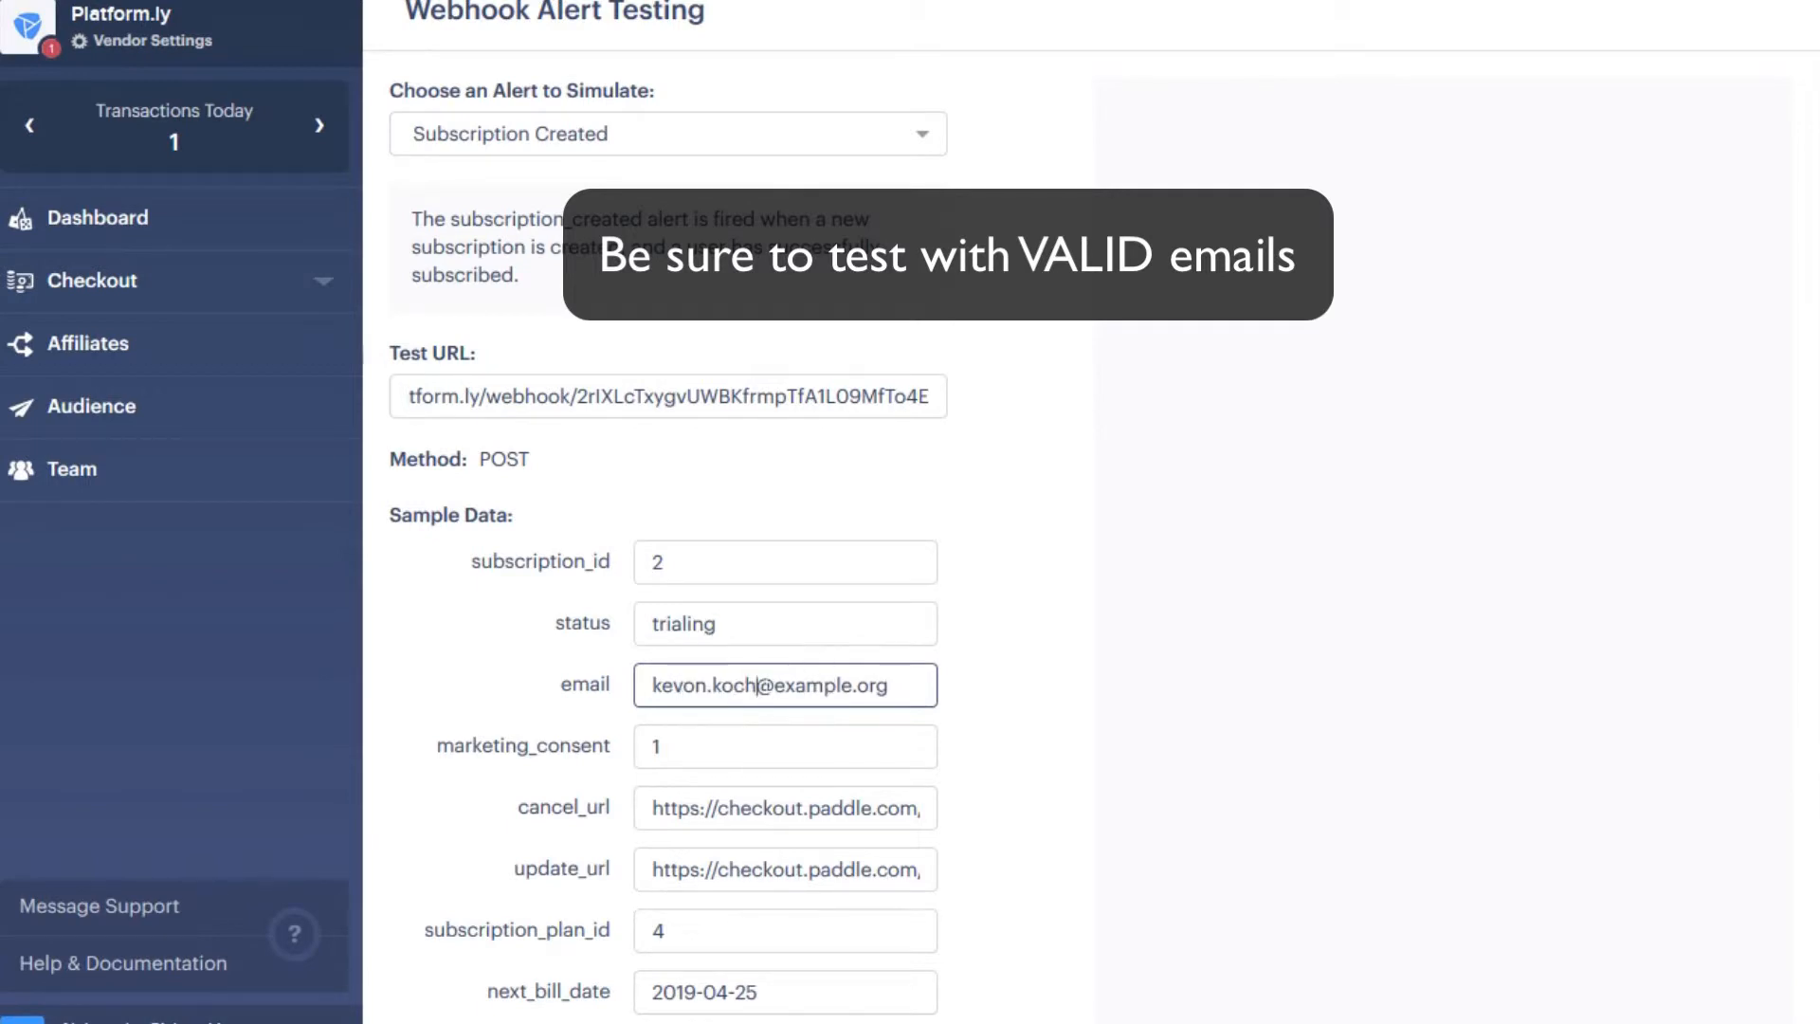
drag(774, 686, 948, 682)
triple_click(731, 685)
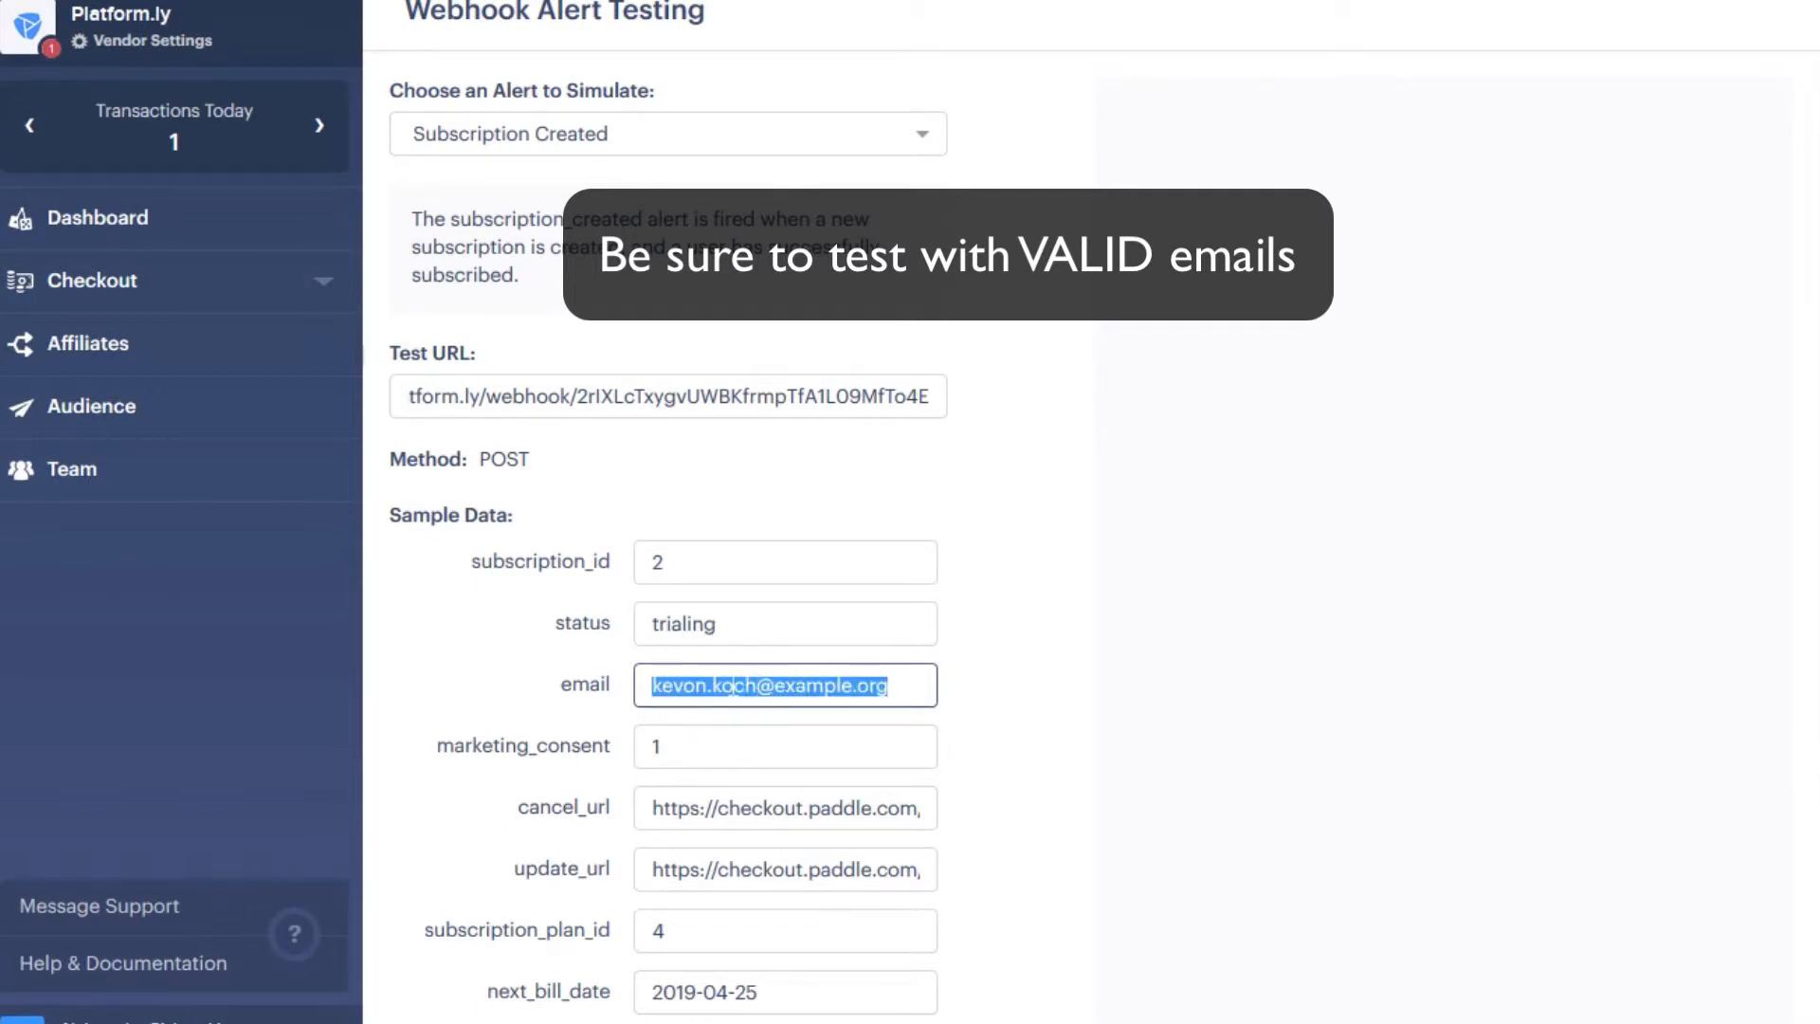
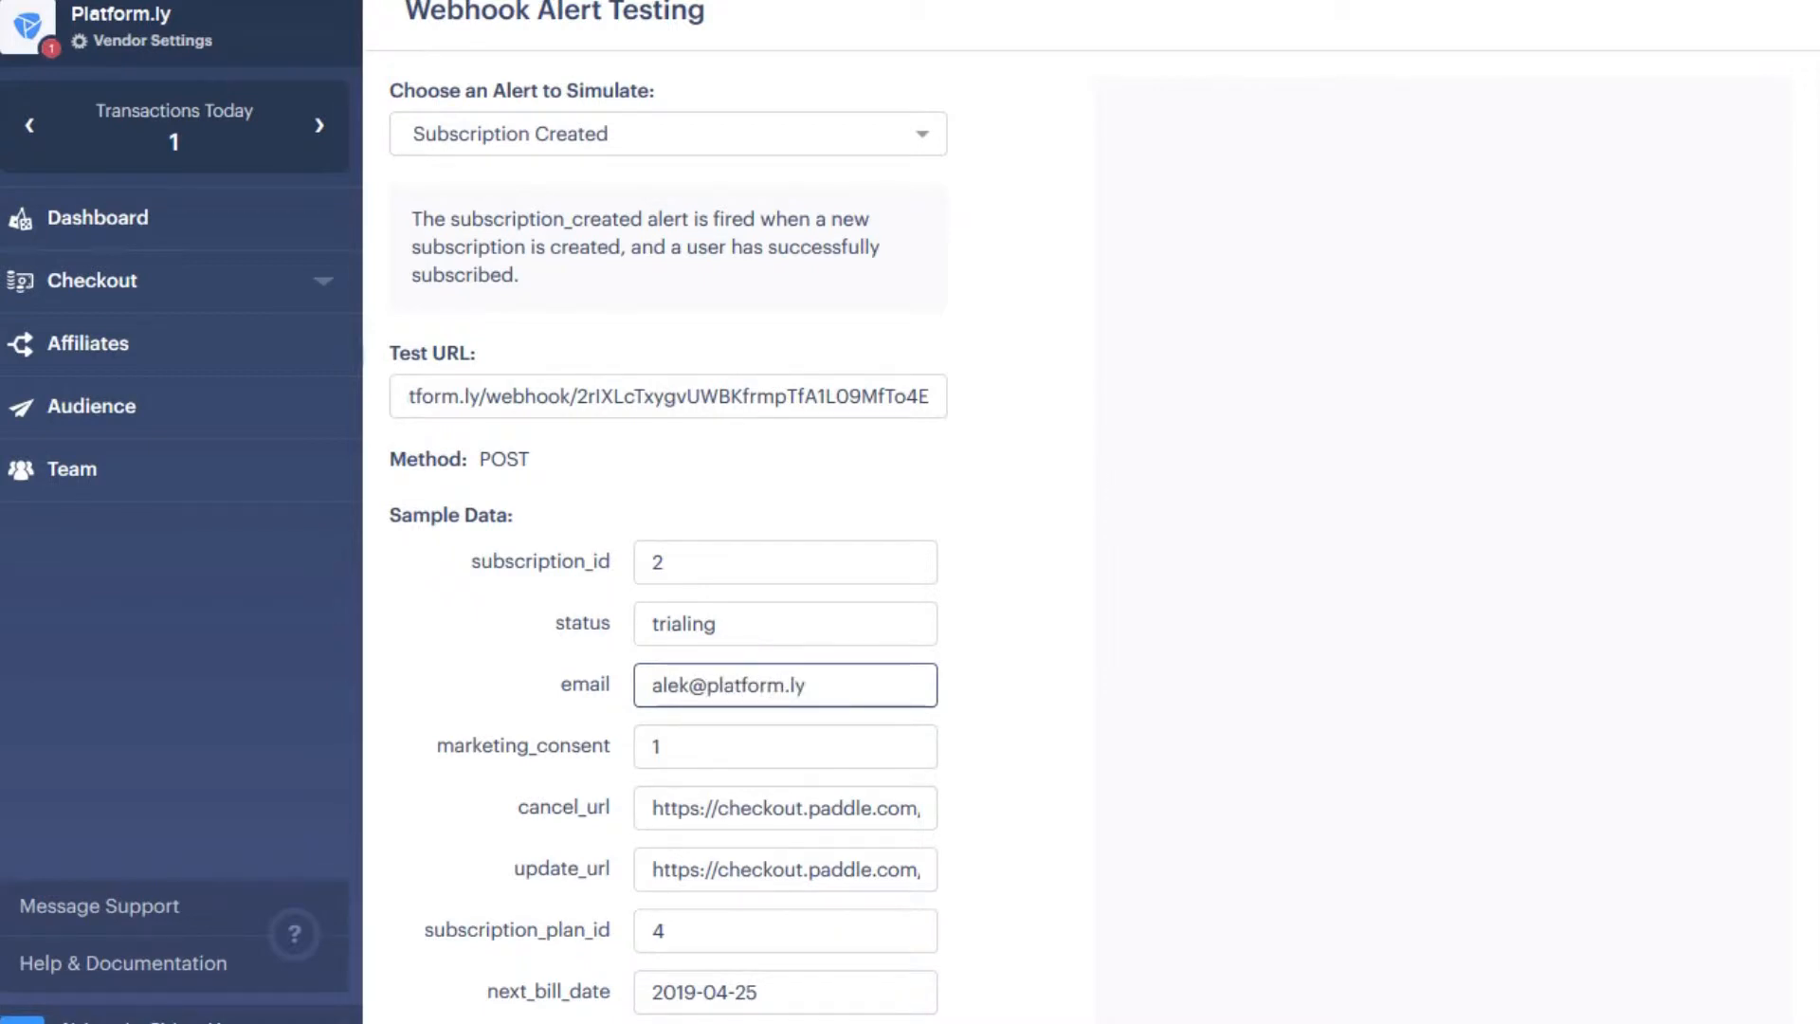
- Send the Subscription Created test alert to the webhook with Call Webhook
scroll(752, 662, down, 5)
click(516, 958)
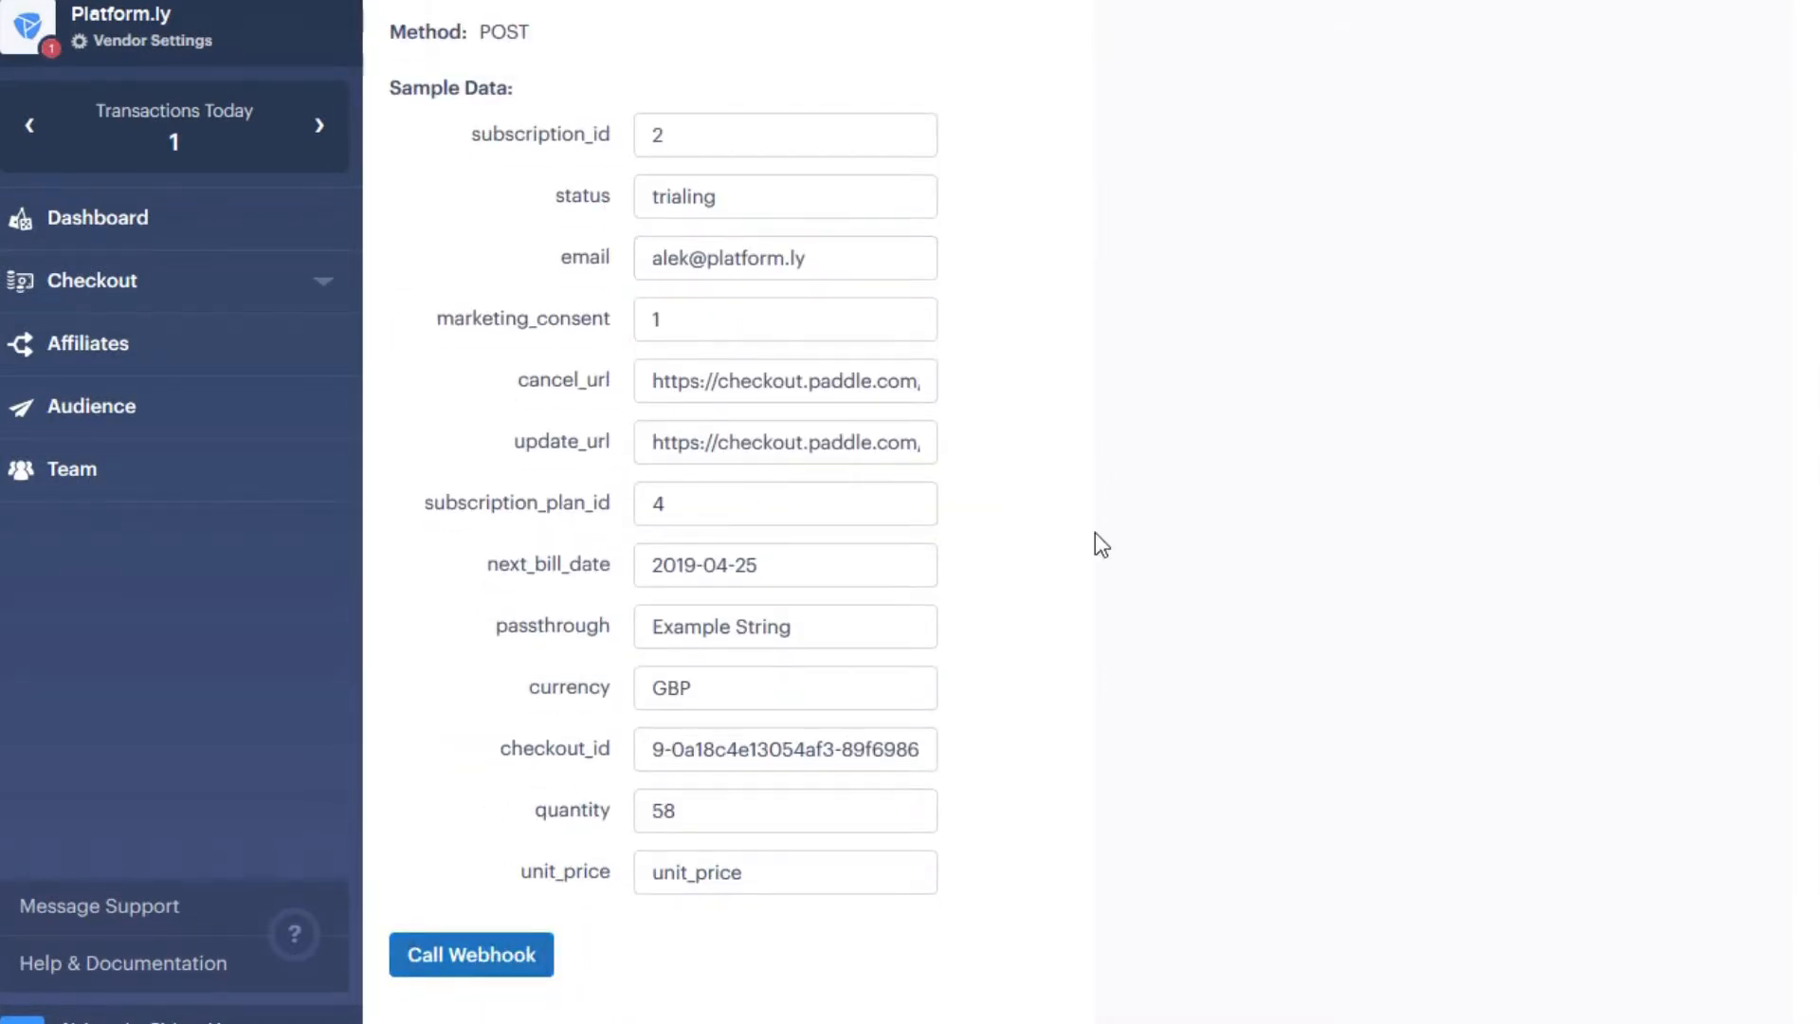
scroll(900, 156, up, 5)
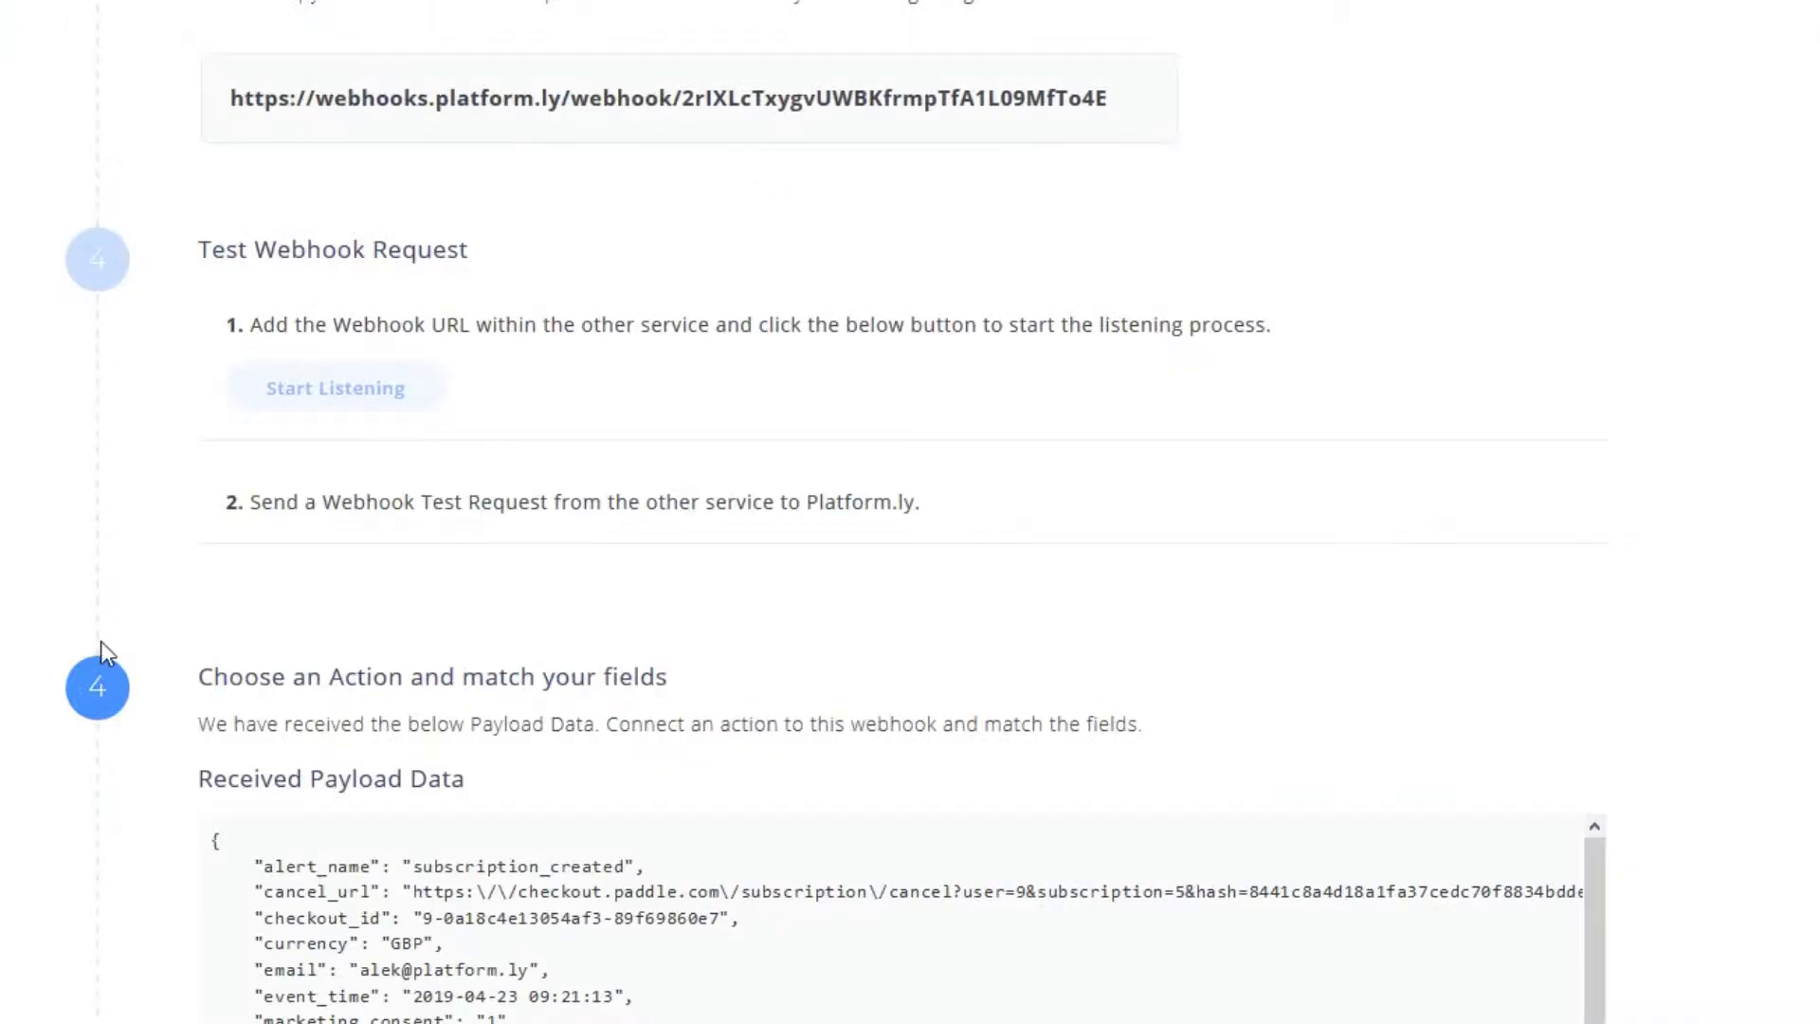
scroll(101, 641, down, 6)
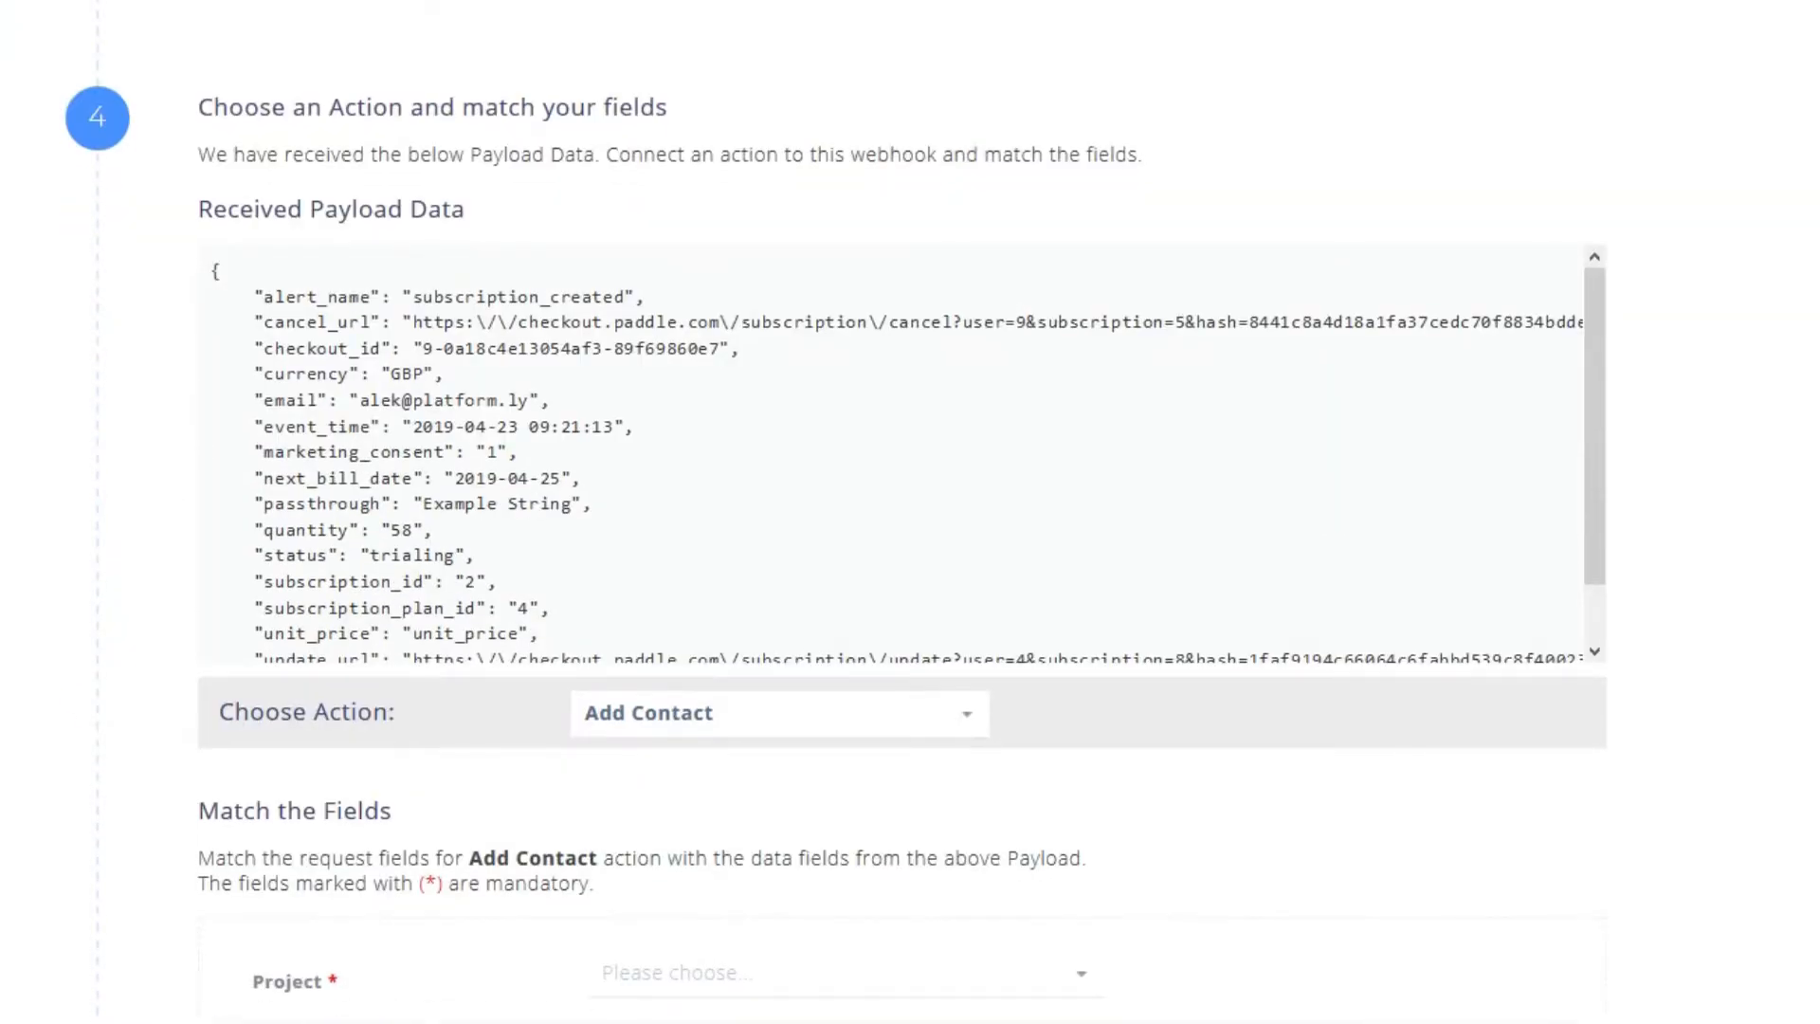
scroll(263, 478, down, 5)
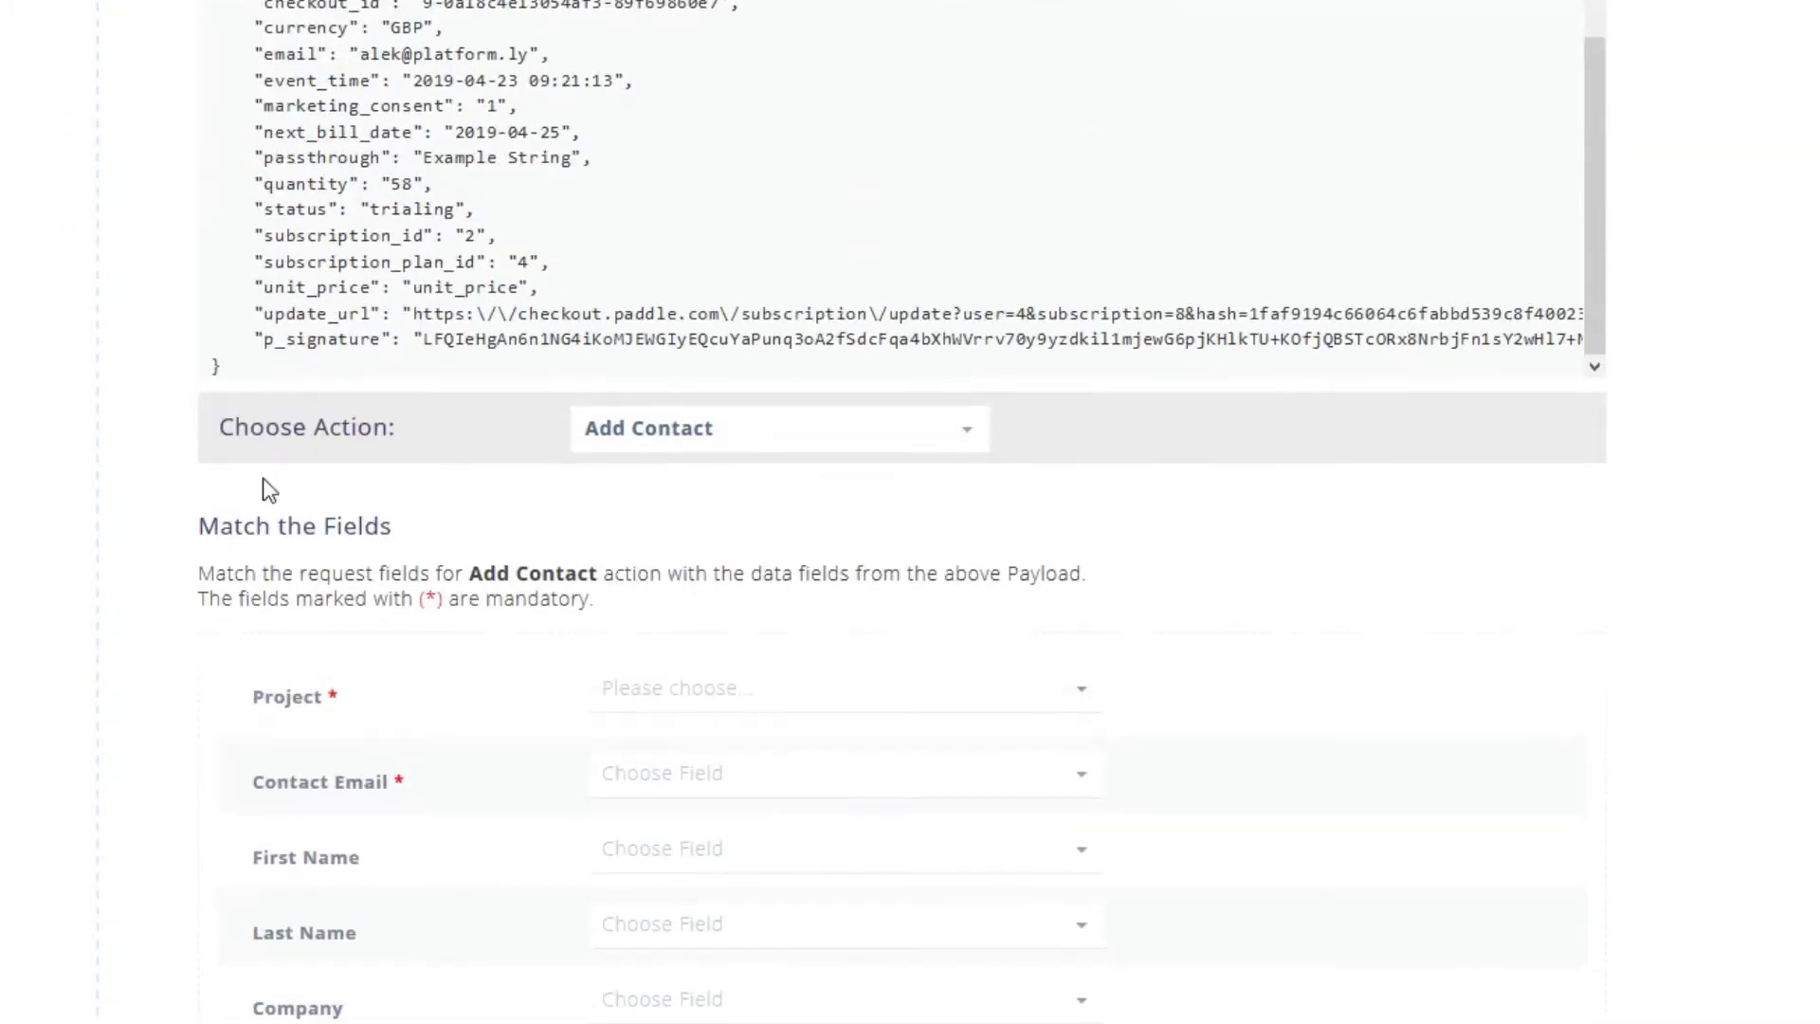
scroll(218, 493, down, 4)
scroll(218, 493, up, 4)
click(783, 431)
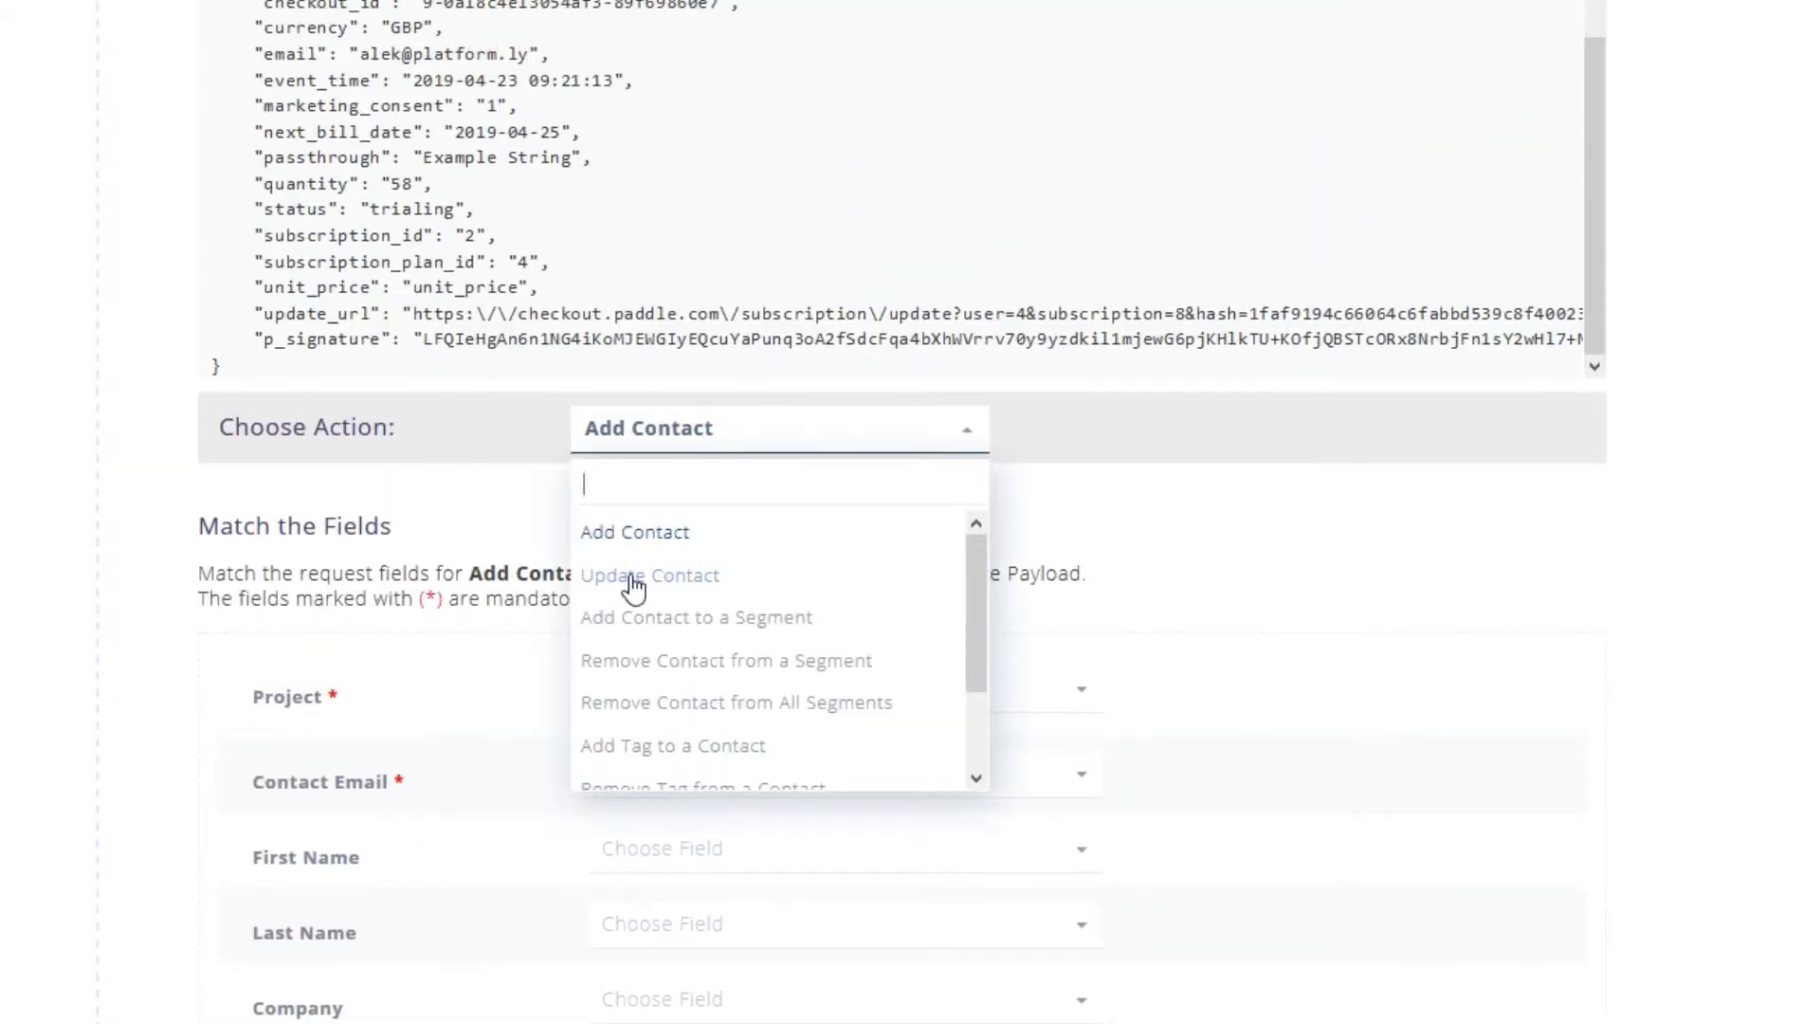
scroll(758, 640, down, 2)
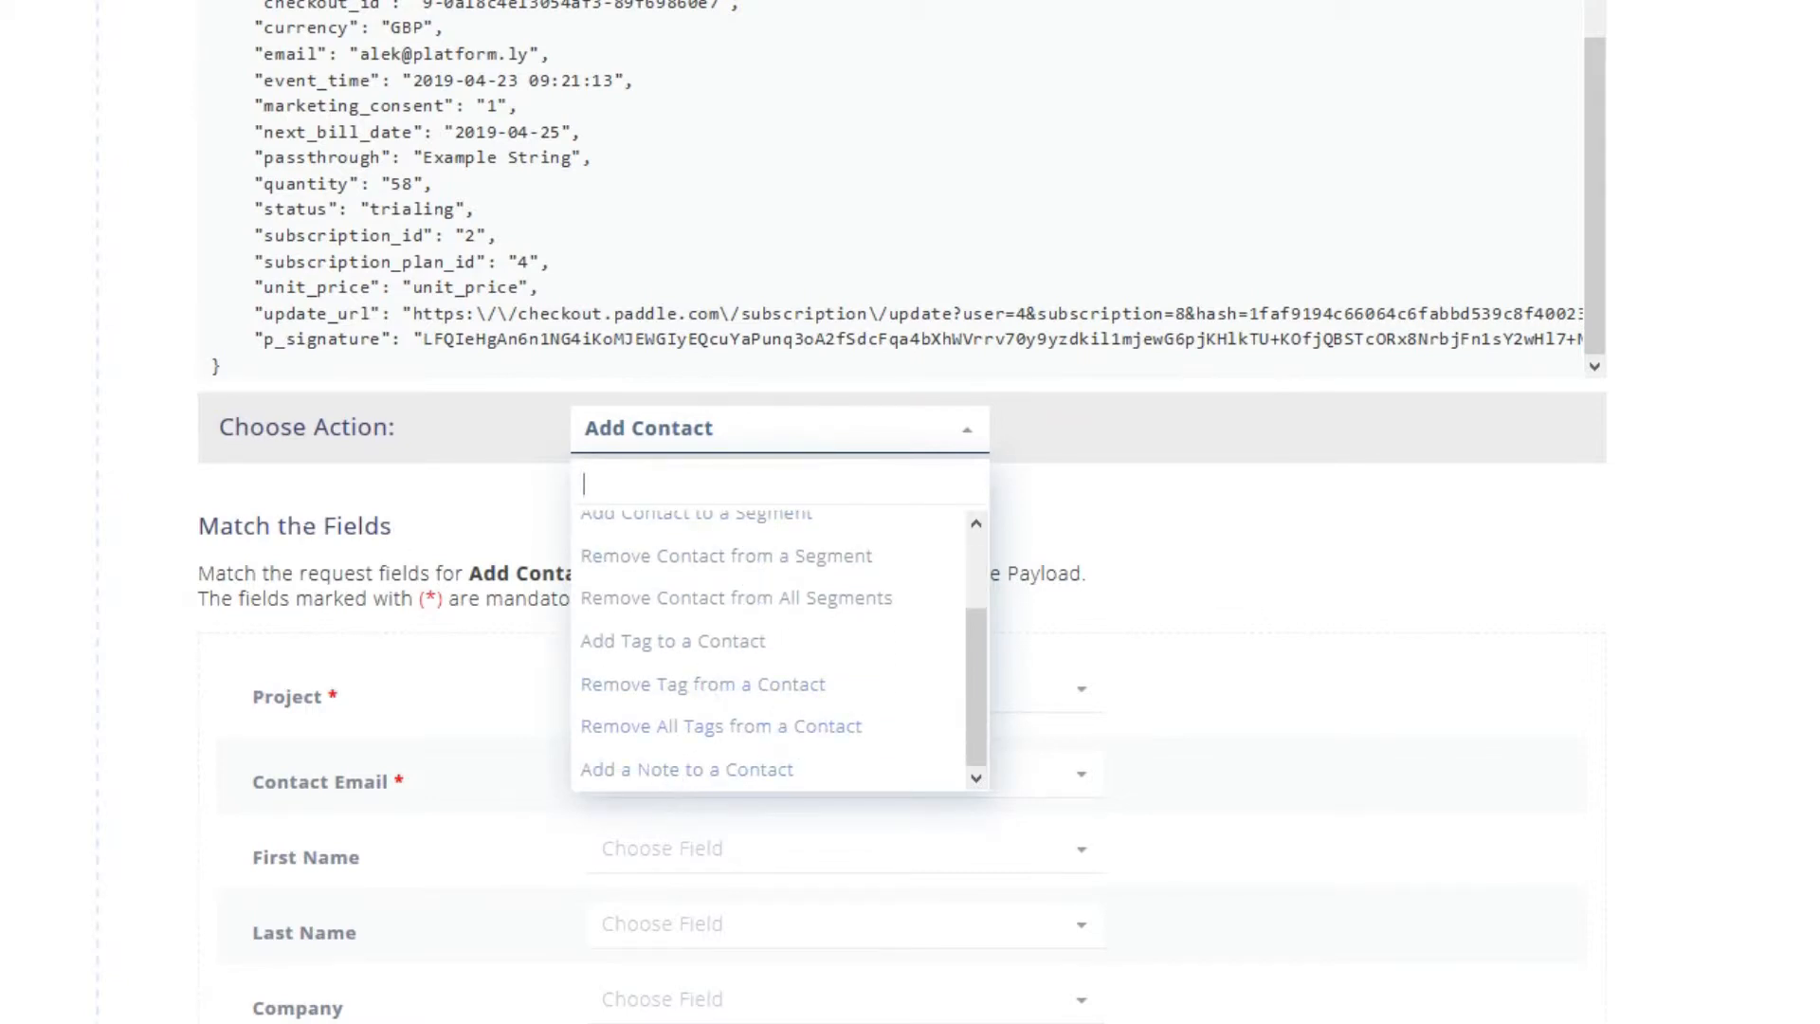
click(194, 614)
scroll(191, 622, up, 13)
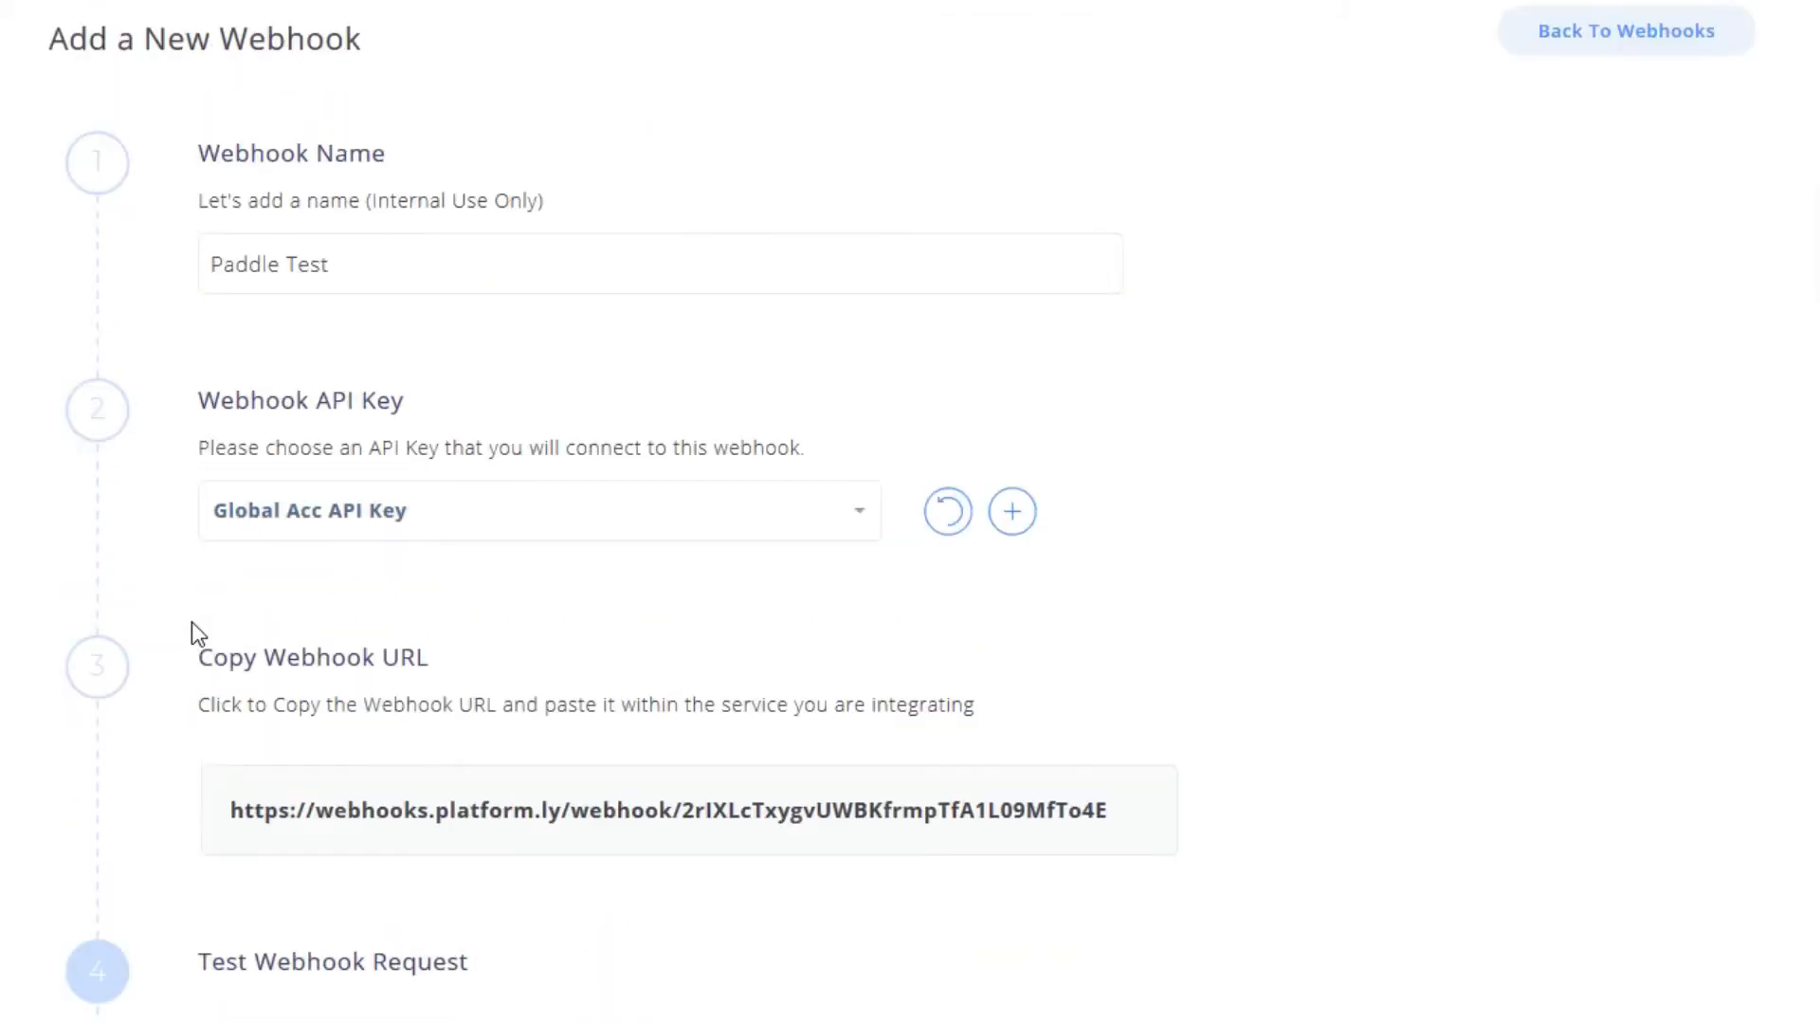
scroll(191, 622, down, 10)
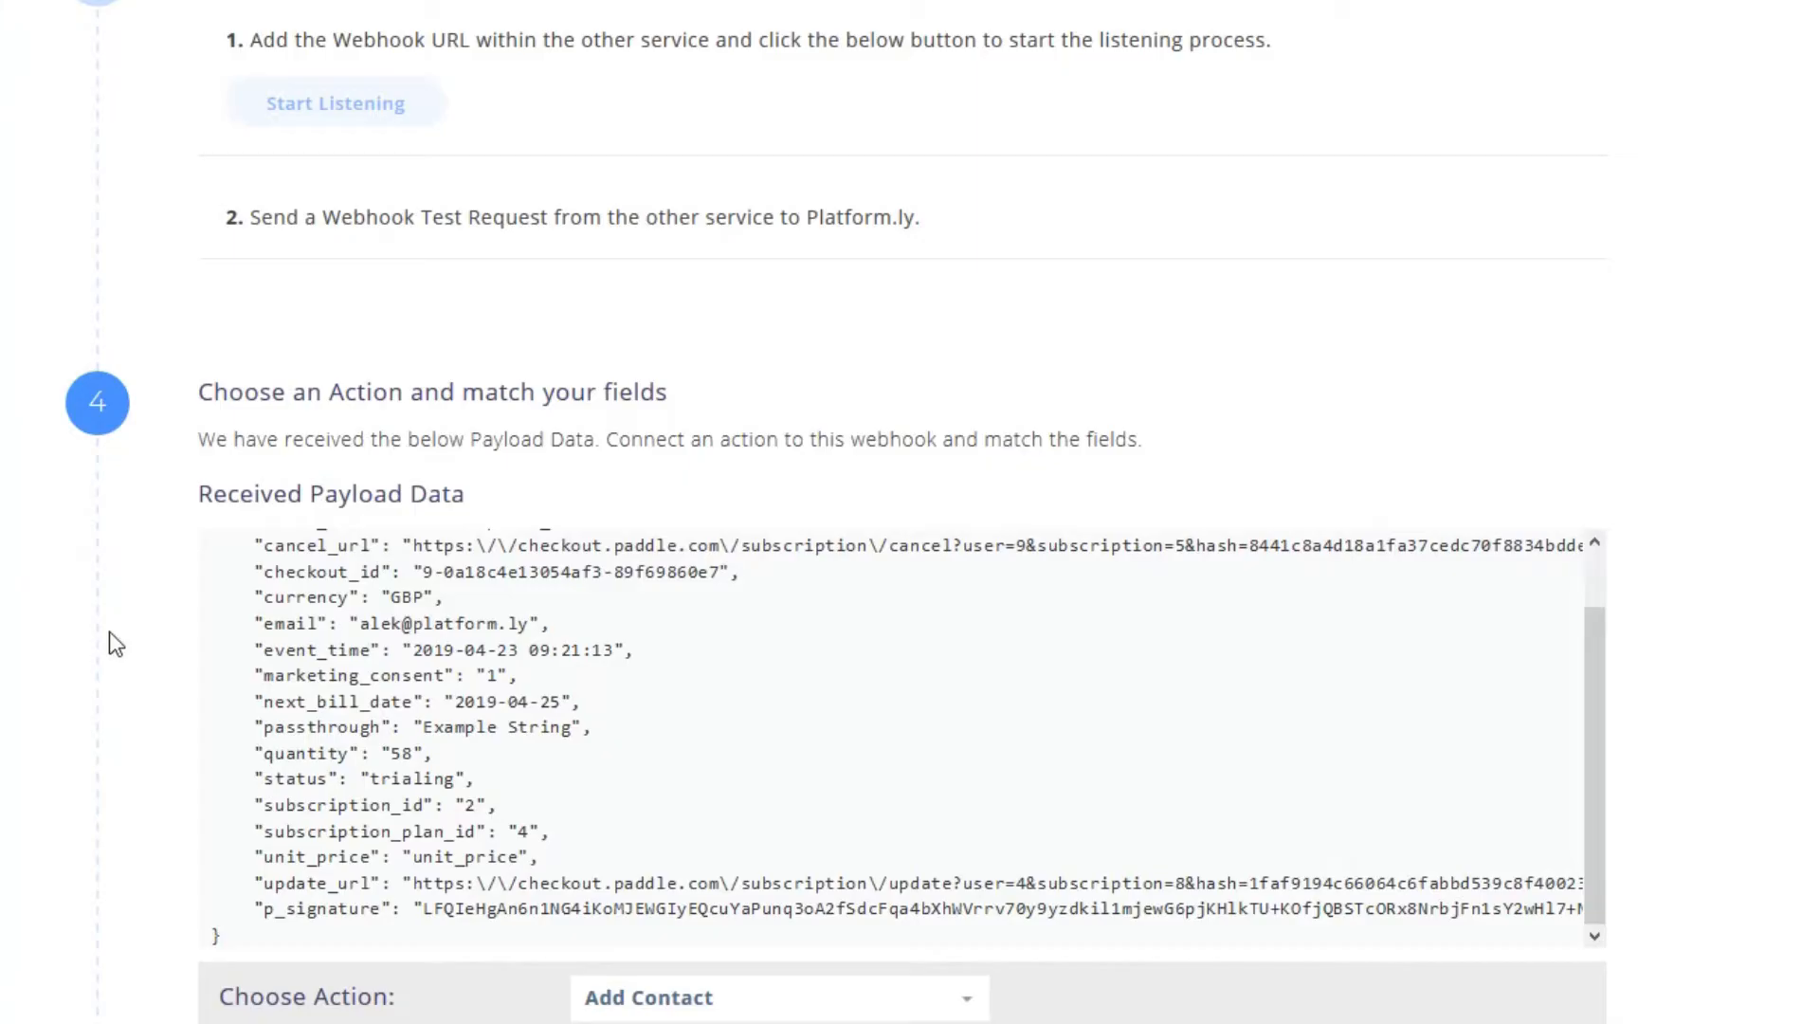
scroll(113, 635, down, 9)
- Set Project to Test Project and map Contact Email to the payload's .email
click(801, 424)
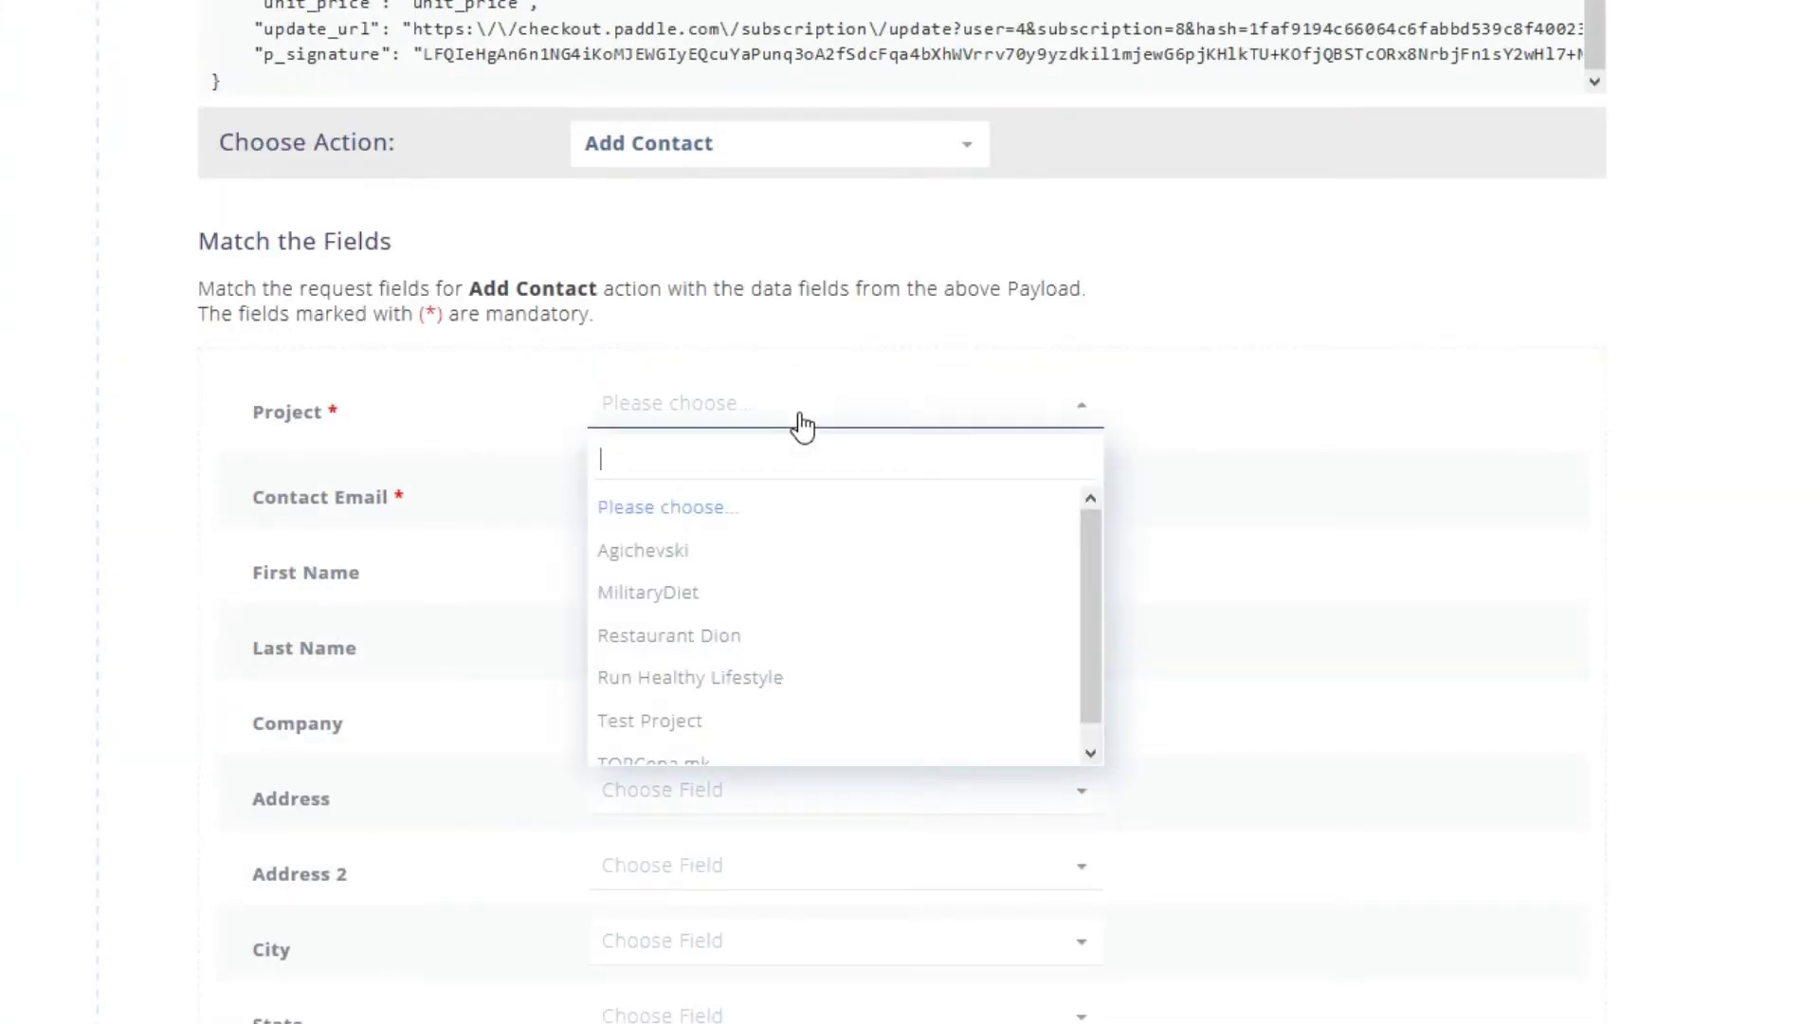
text(test)
click(695, 504)
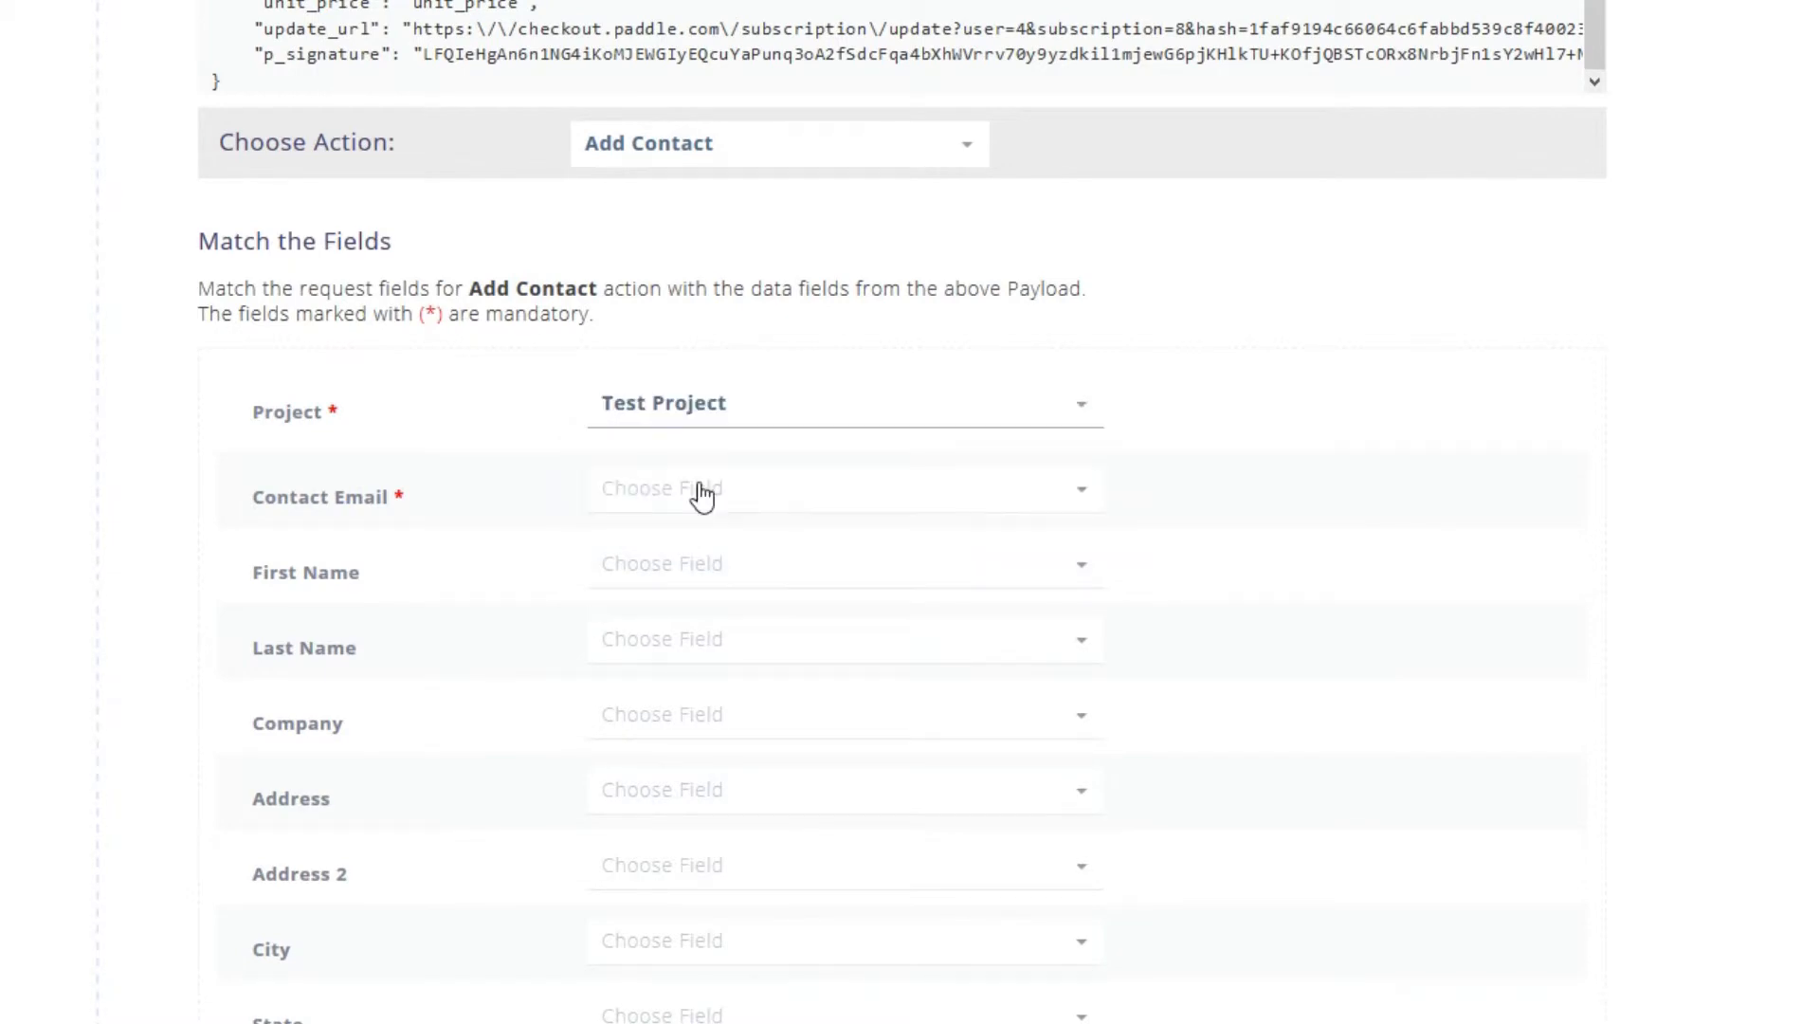
click(702, 494)
text(ema)
click(736, 585)
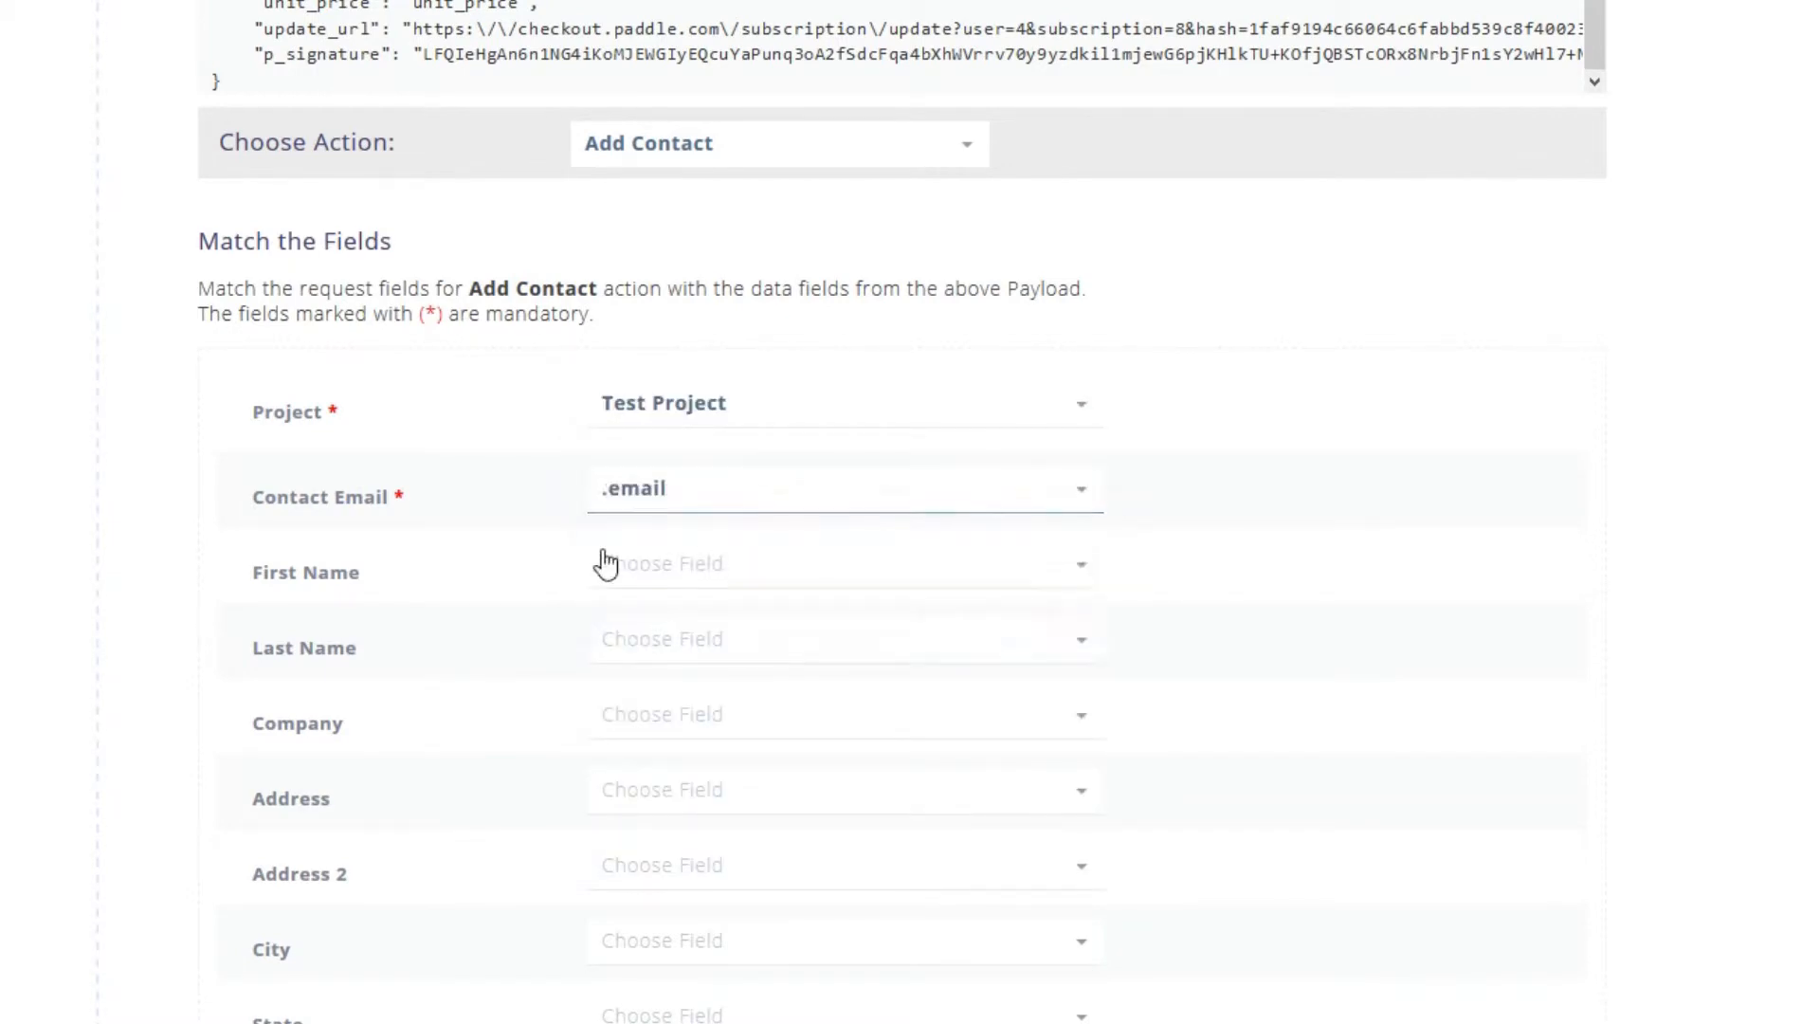
- Add new contacts to the Test Project segment and tag them Test_Tag_Consent
scroll(345, 640, down, 5)
scroll(351, 626, down, 6)
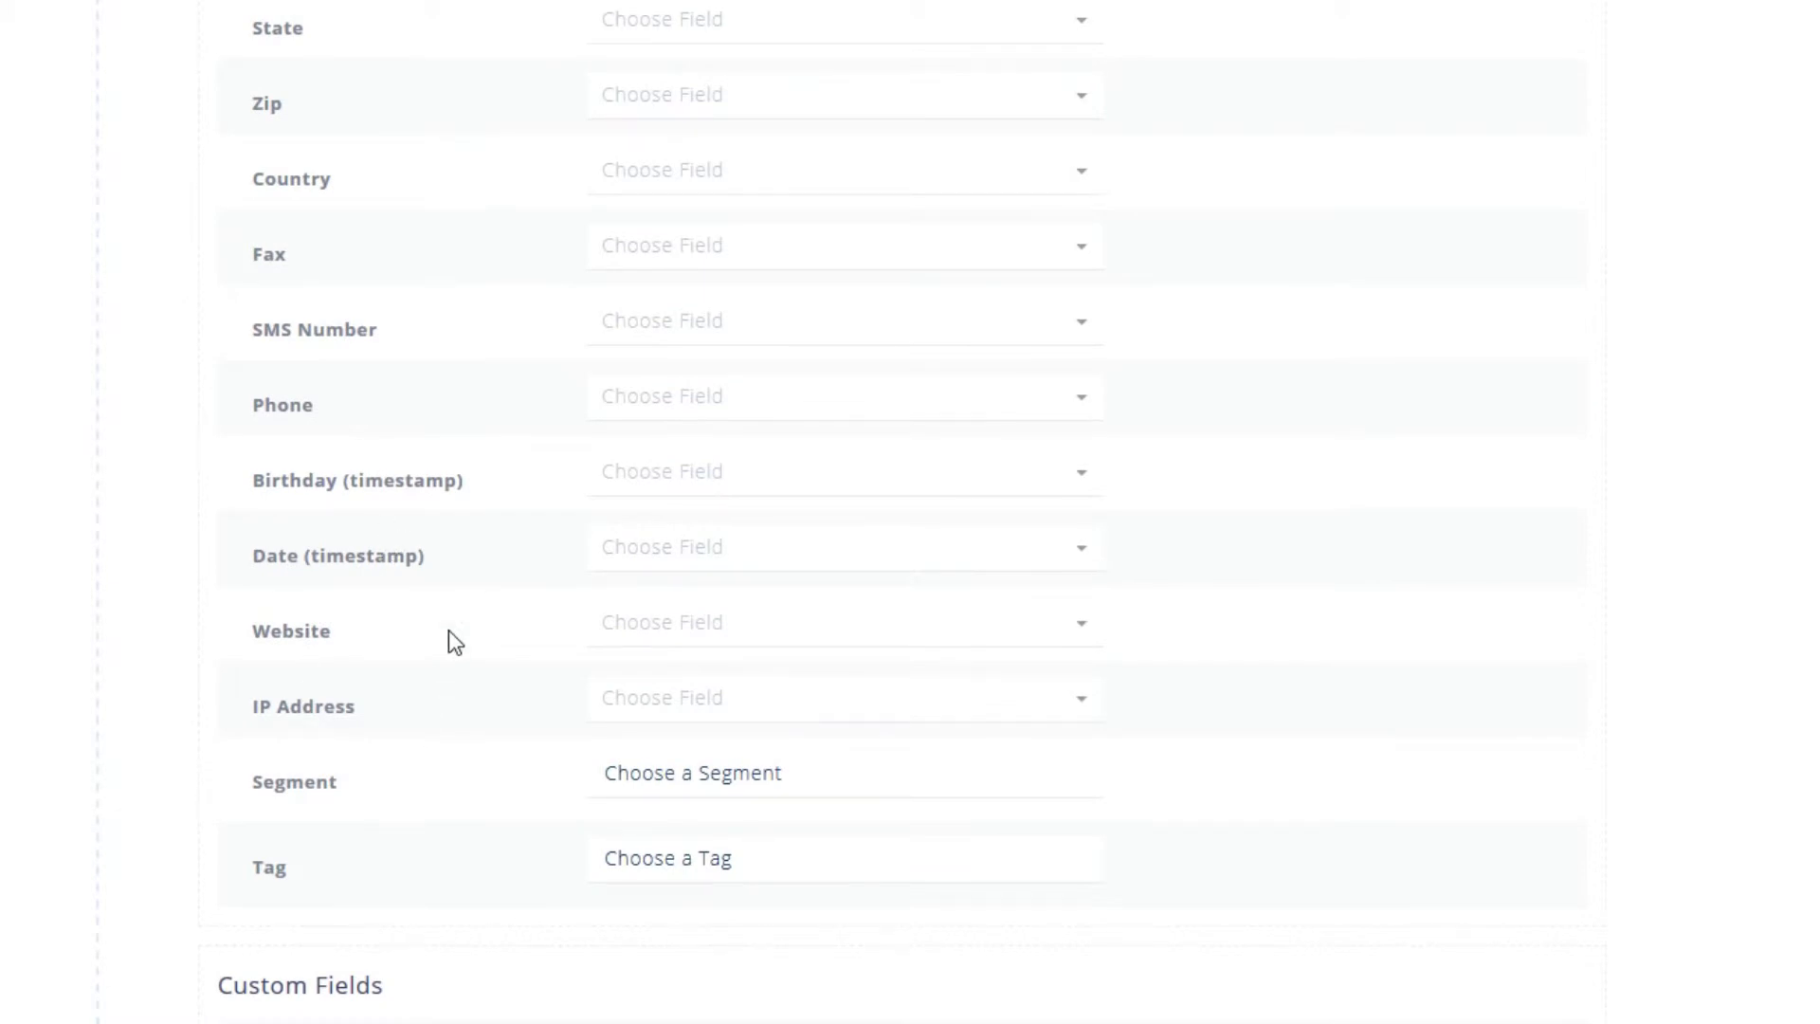
scroll(450, 633, up, 15)
drag(327, 388, 390, 419)
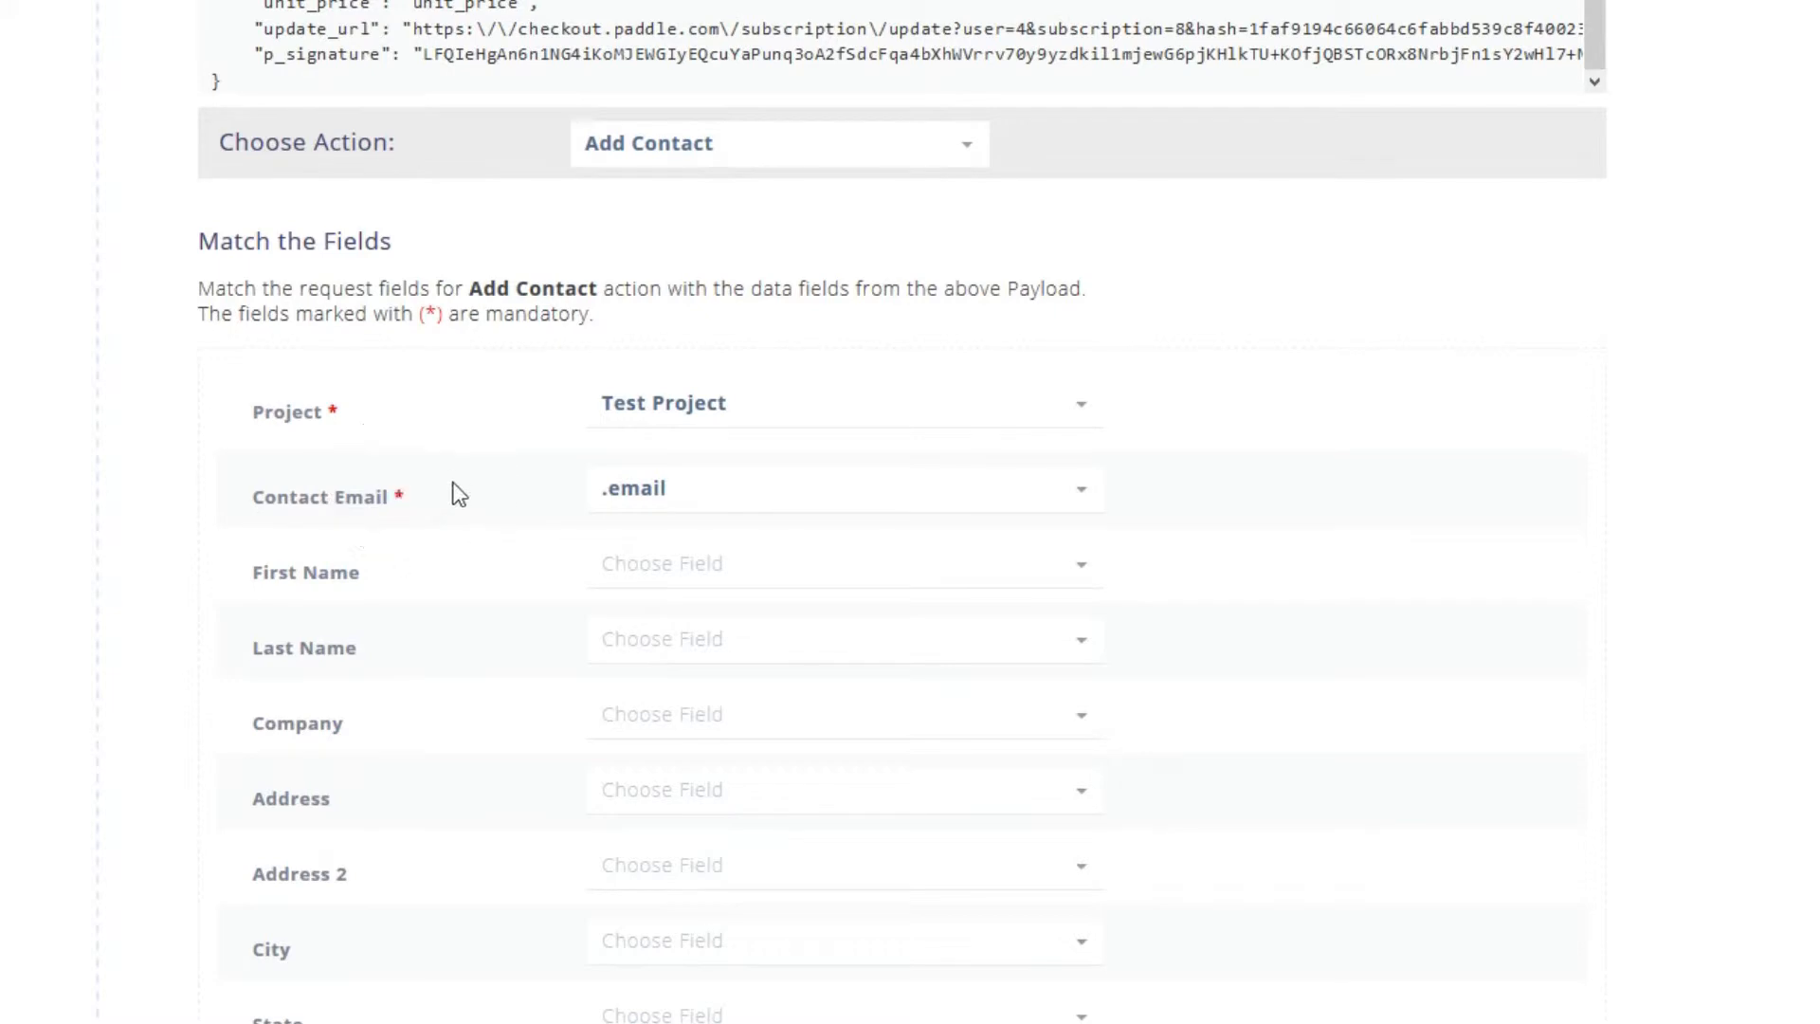
scroll(459, 491, down, 14)
scroll(341, 496, up, 2)
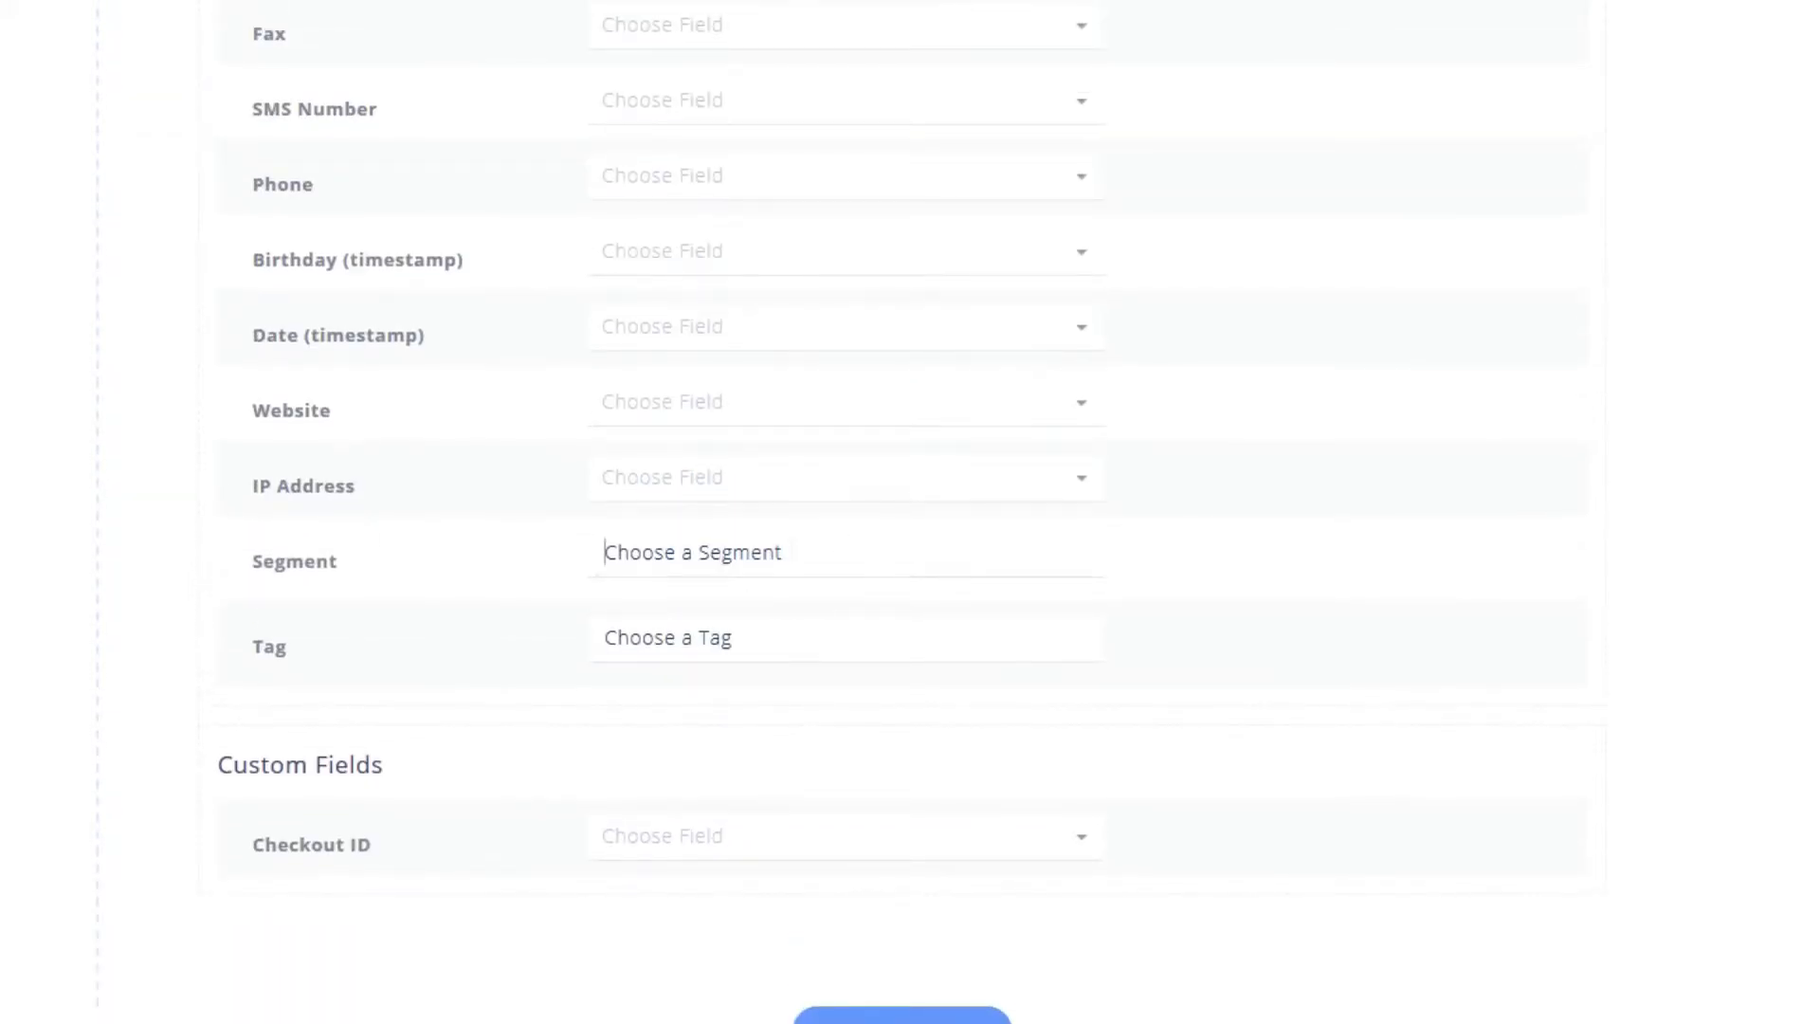
text(test)
click(838, 607)
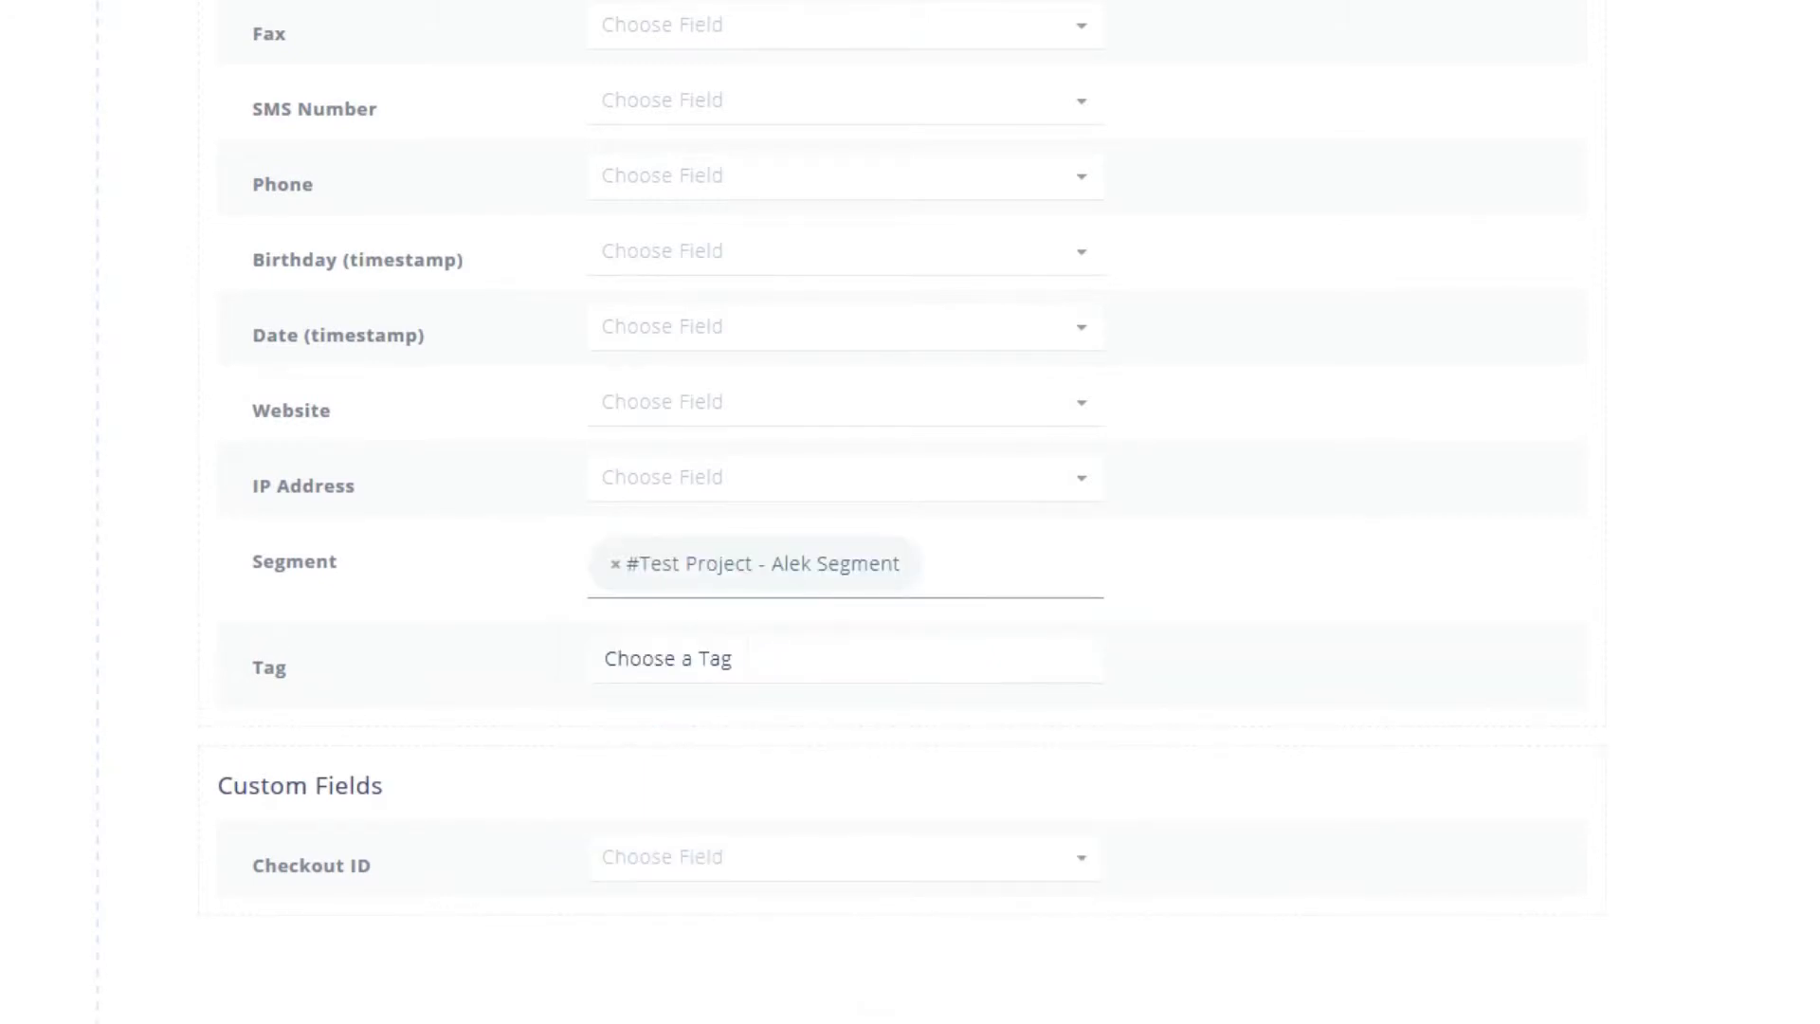
key(Tab)
text(test)
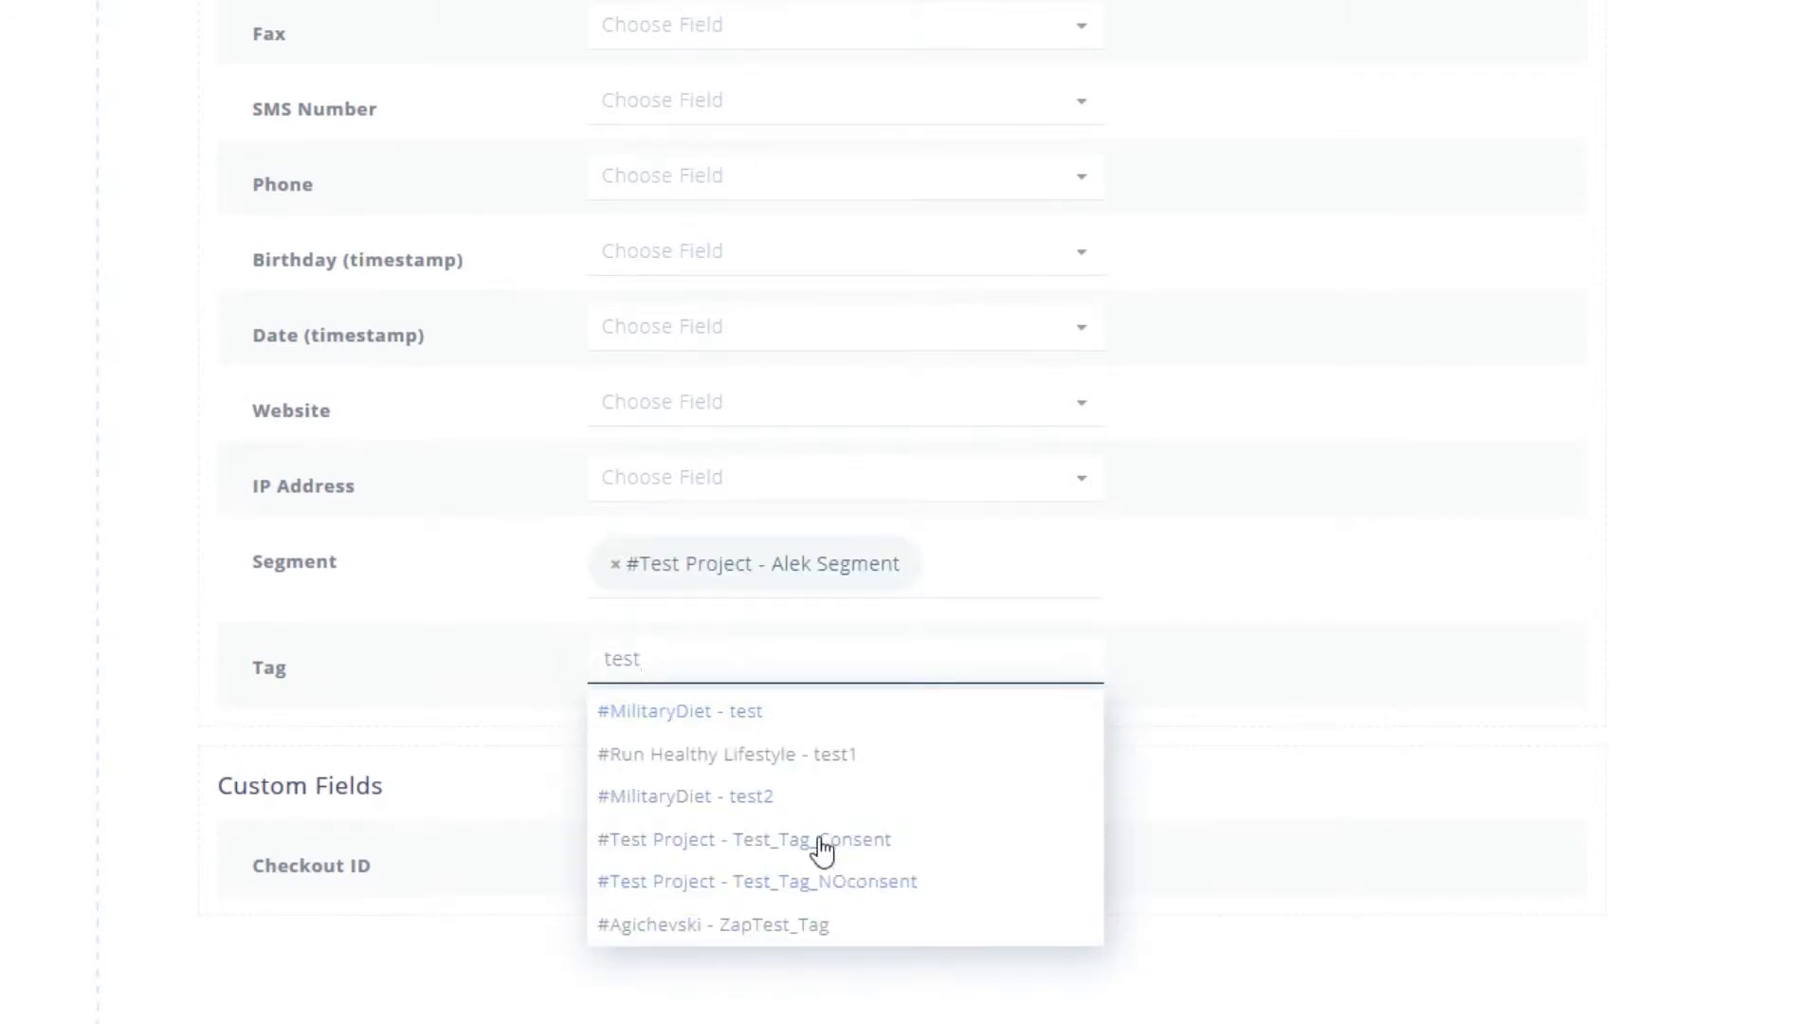
click(821, 850)
scroll(305, 696, down, 2)
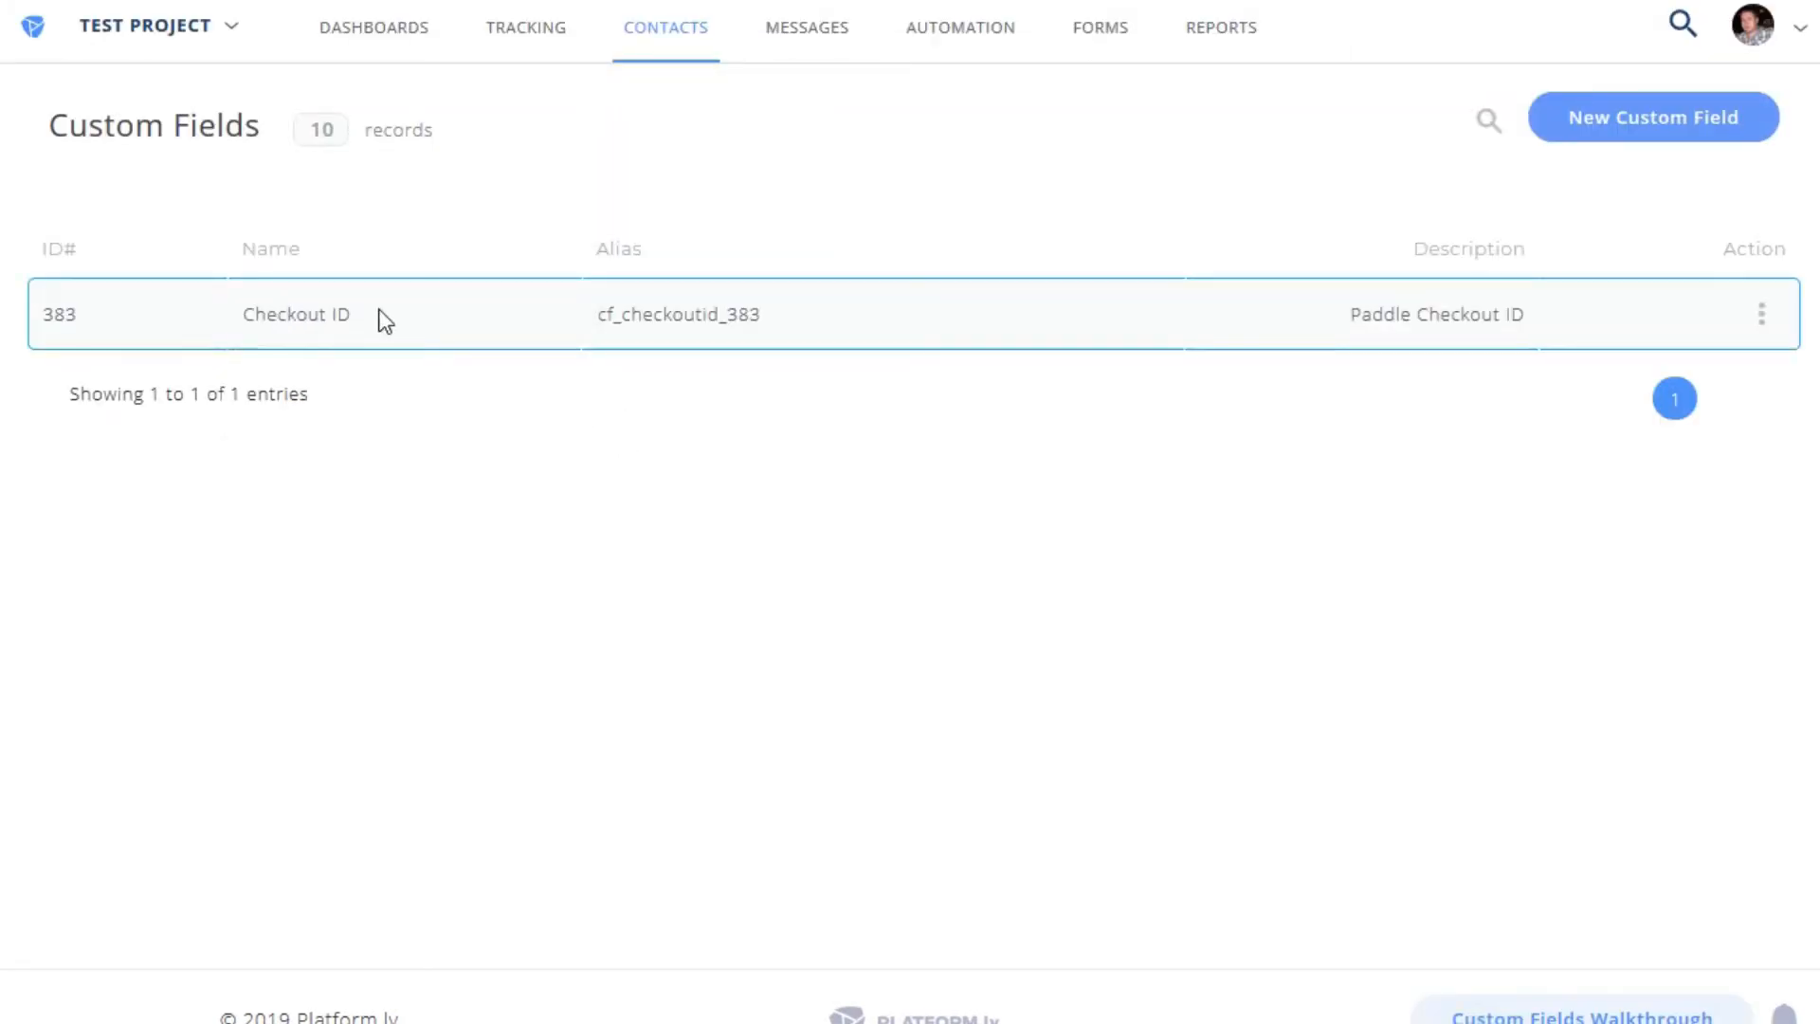
- Review the sample payload and locate the Checkout ID custom field
triple_click(382, 317)
click(708, 524)
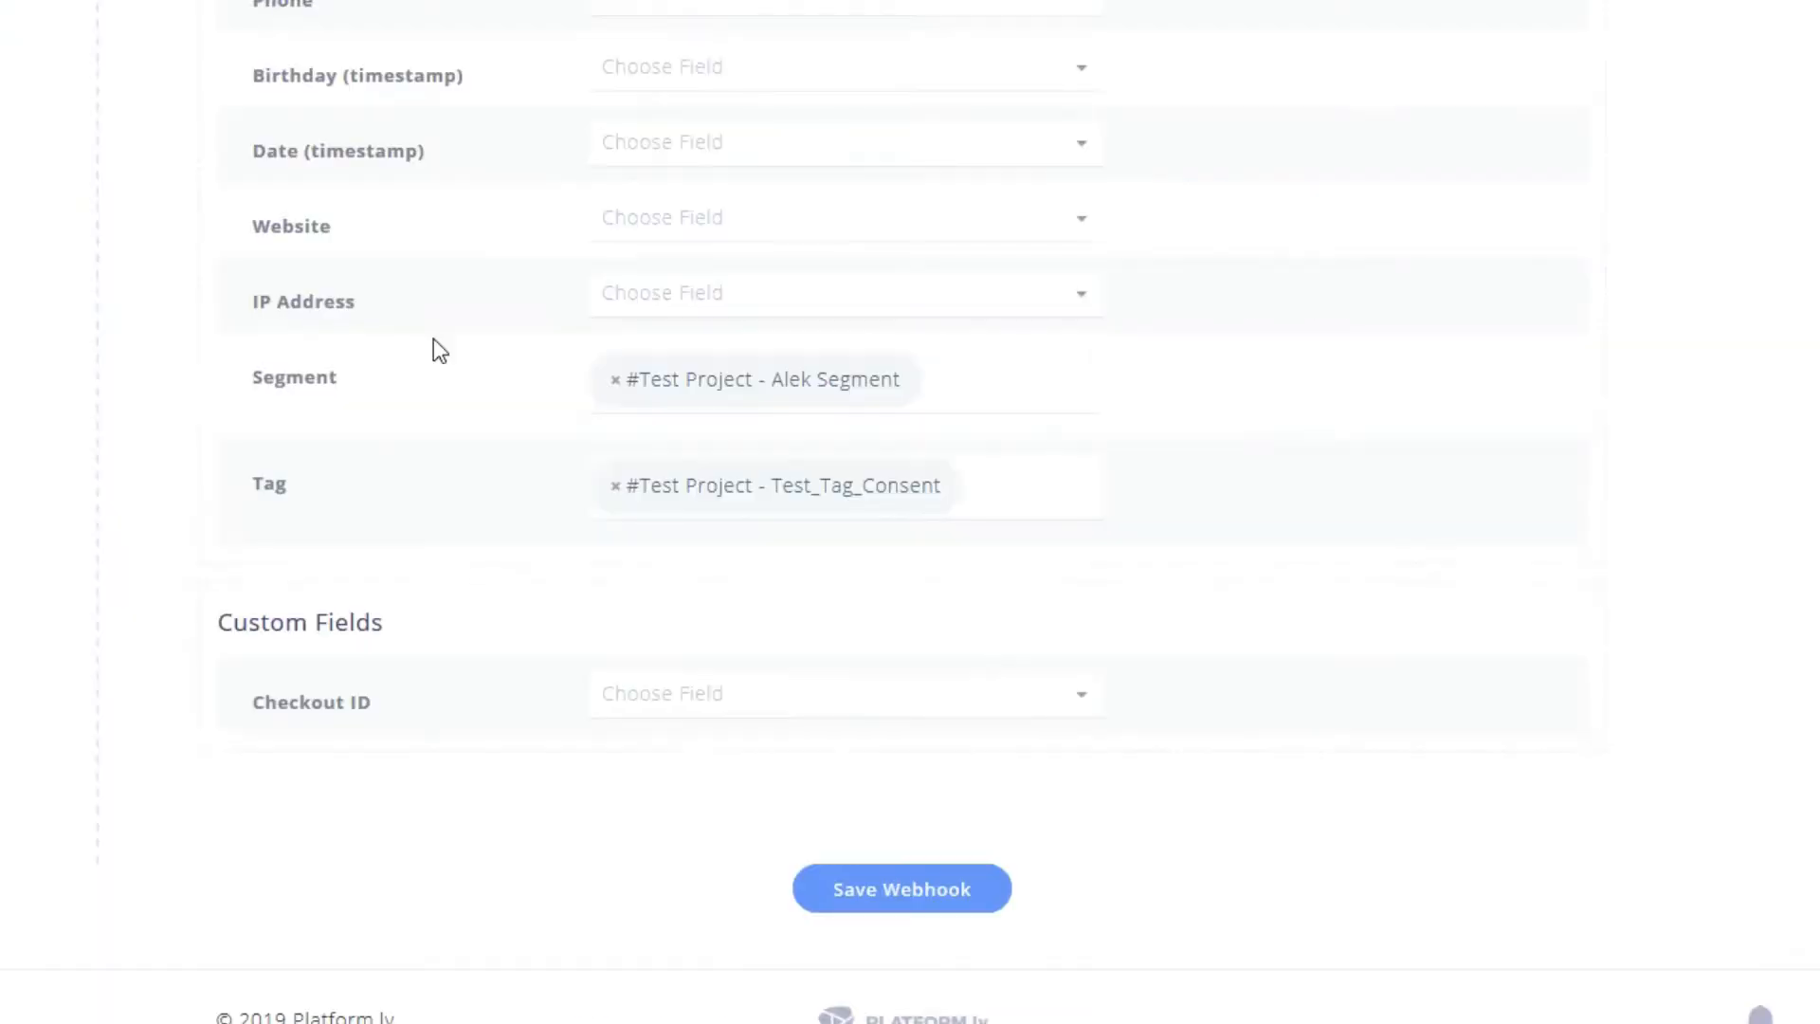
scroll(435, 350, up, 15)
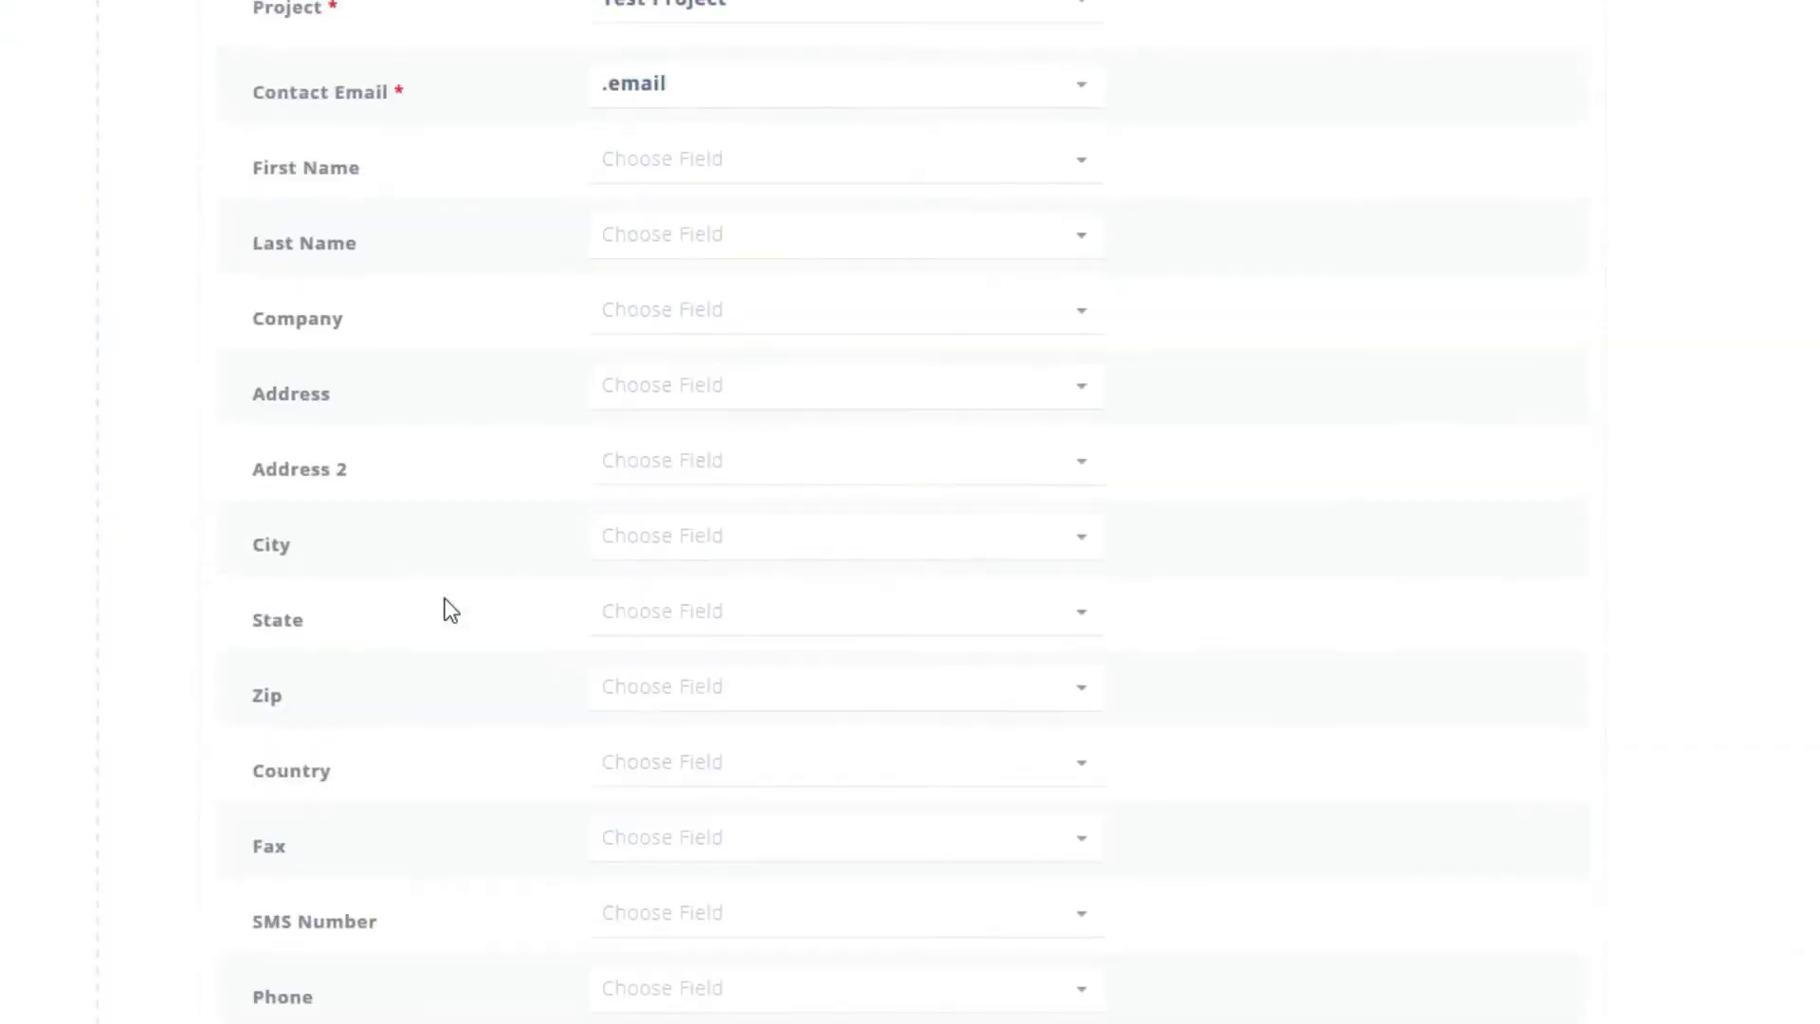
scroll(409, 471, down, 20)
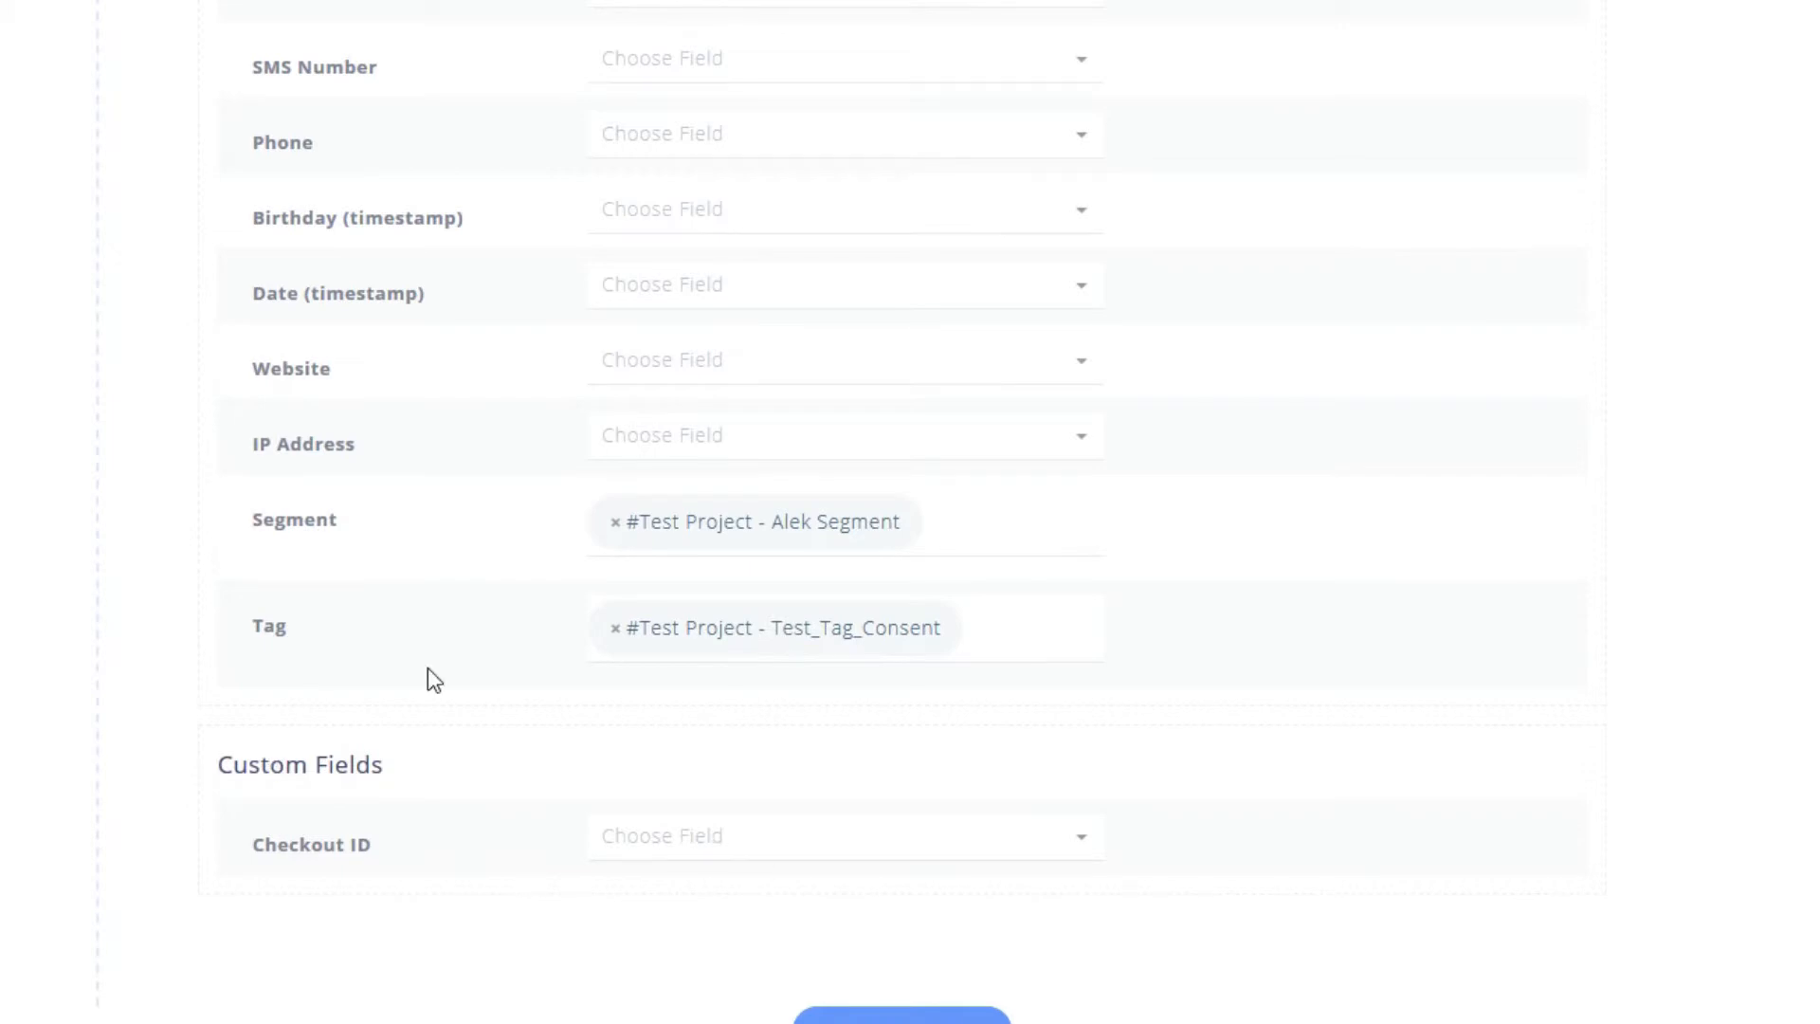
scroll(426, 674, up, 10)
scroll(398, 711, up, 9)
scroll(264, 752, down, 20)
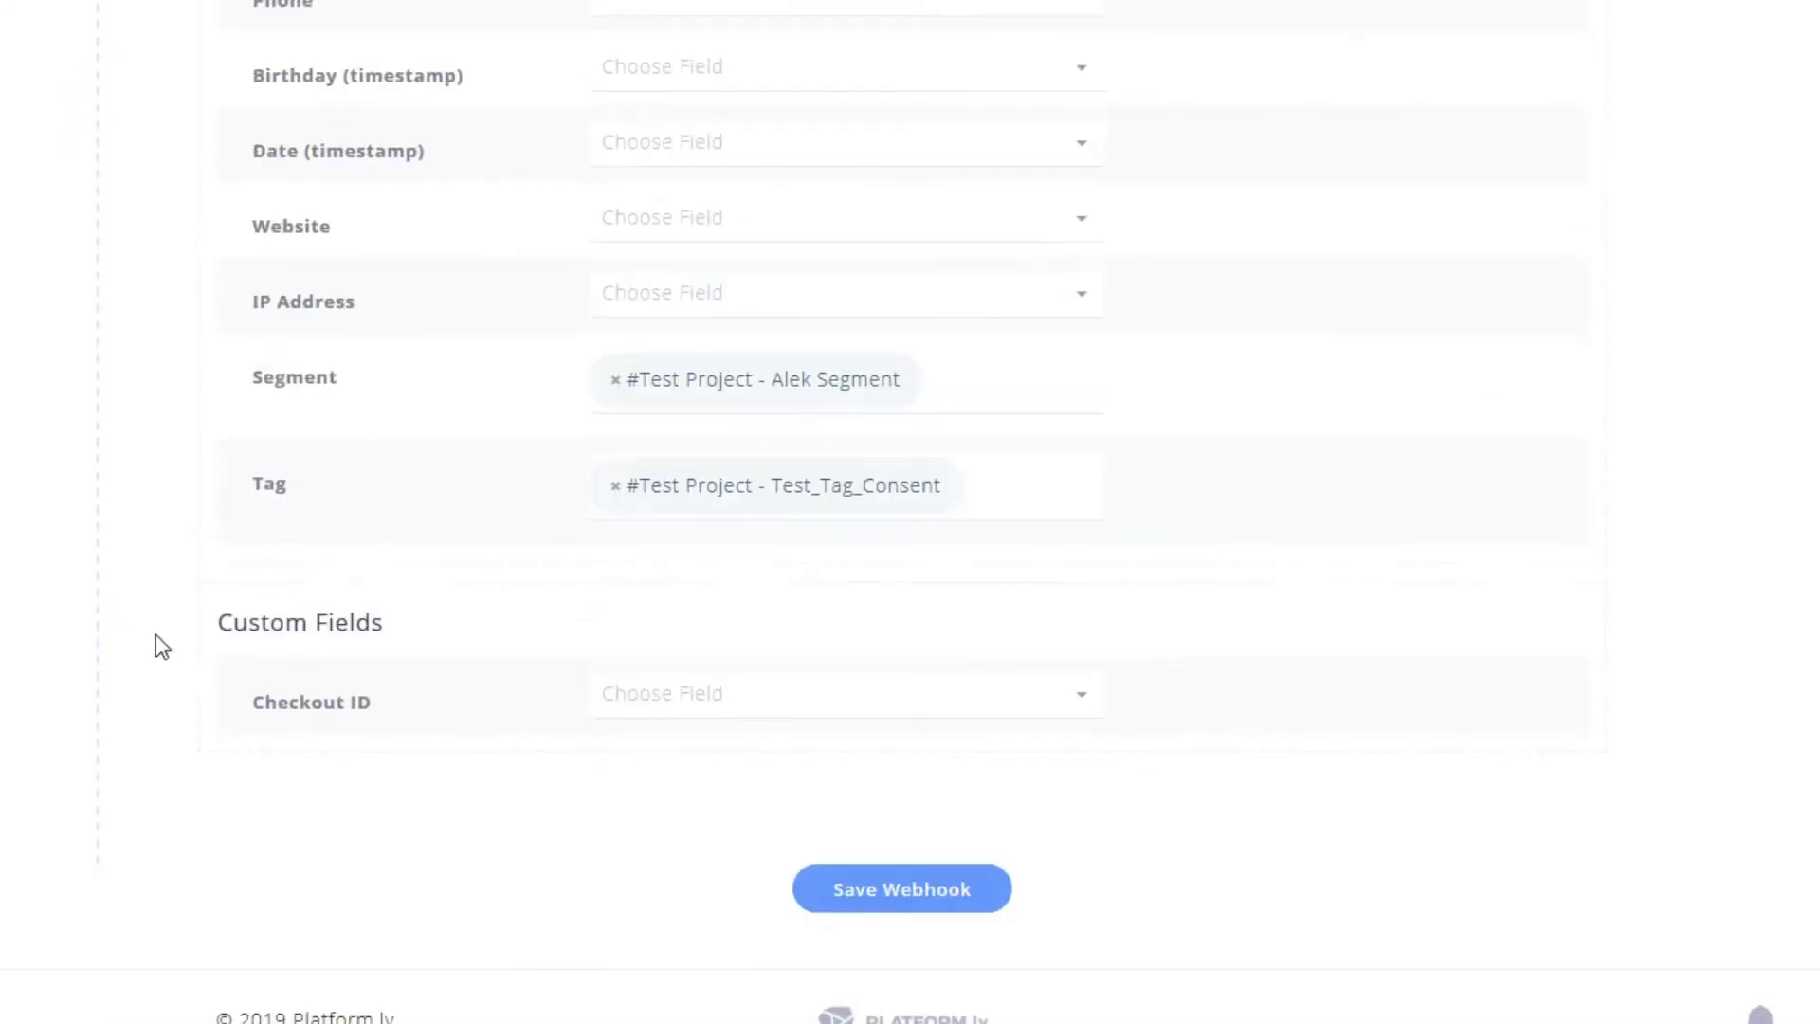
scroll(202, 654, up, 20)
scroll(207, 650, up, 6)
scroll(207, 651, down, 4)
drag(297, 487, 382, 487)
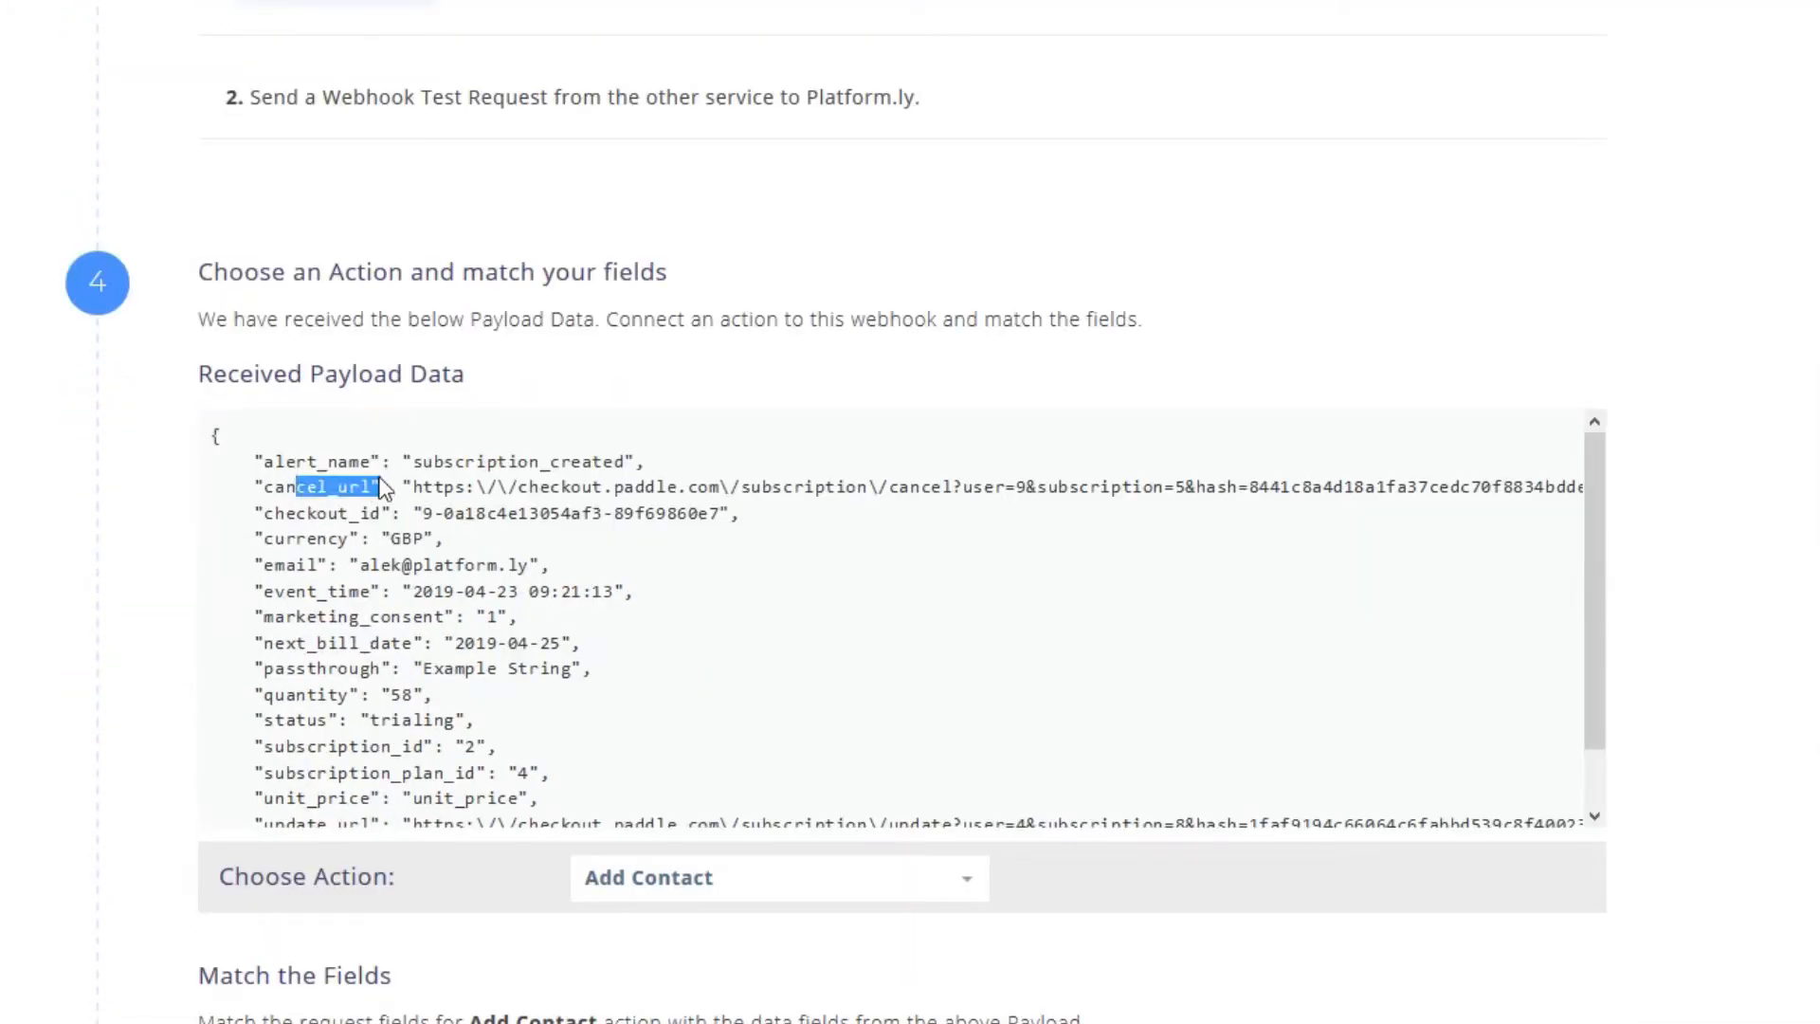
scroll(334, 513, down, 1)
drag(300, 762, 361, 762)
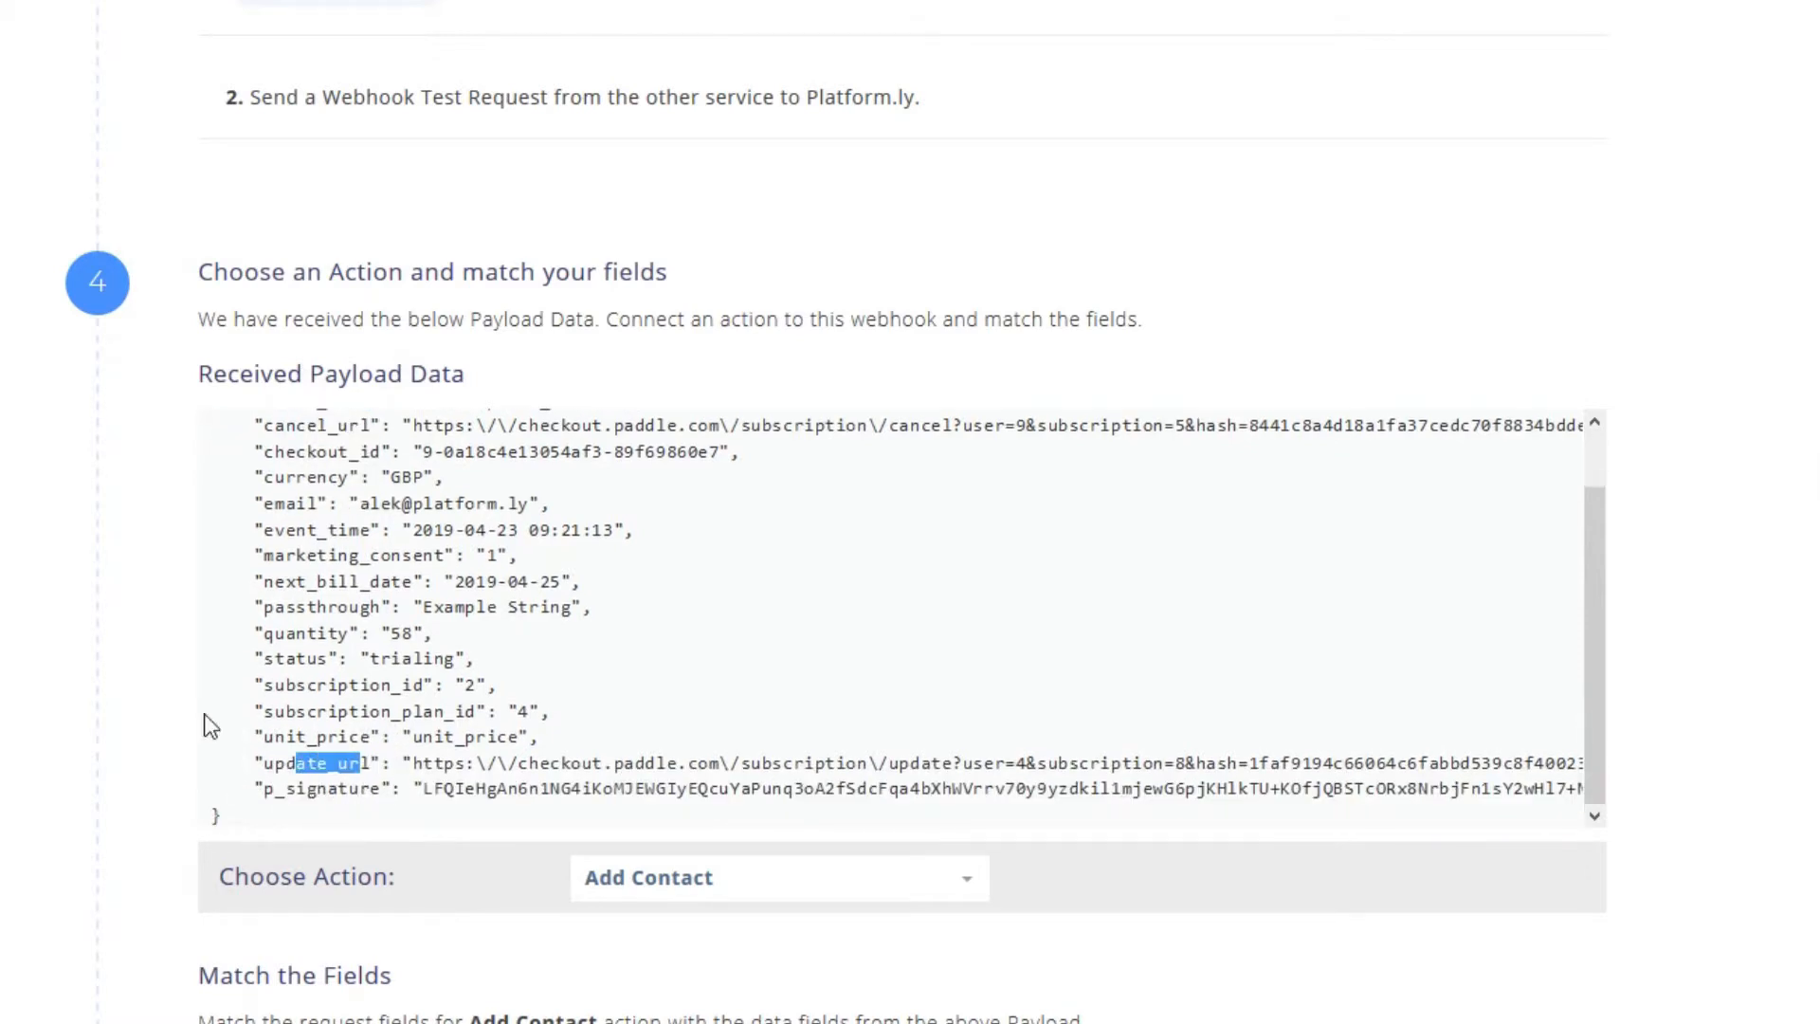
click(148, 710)
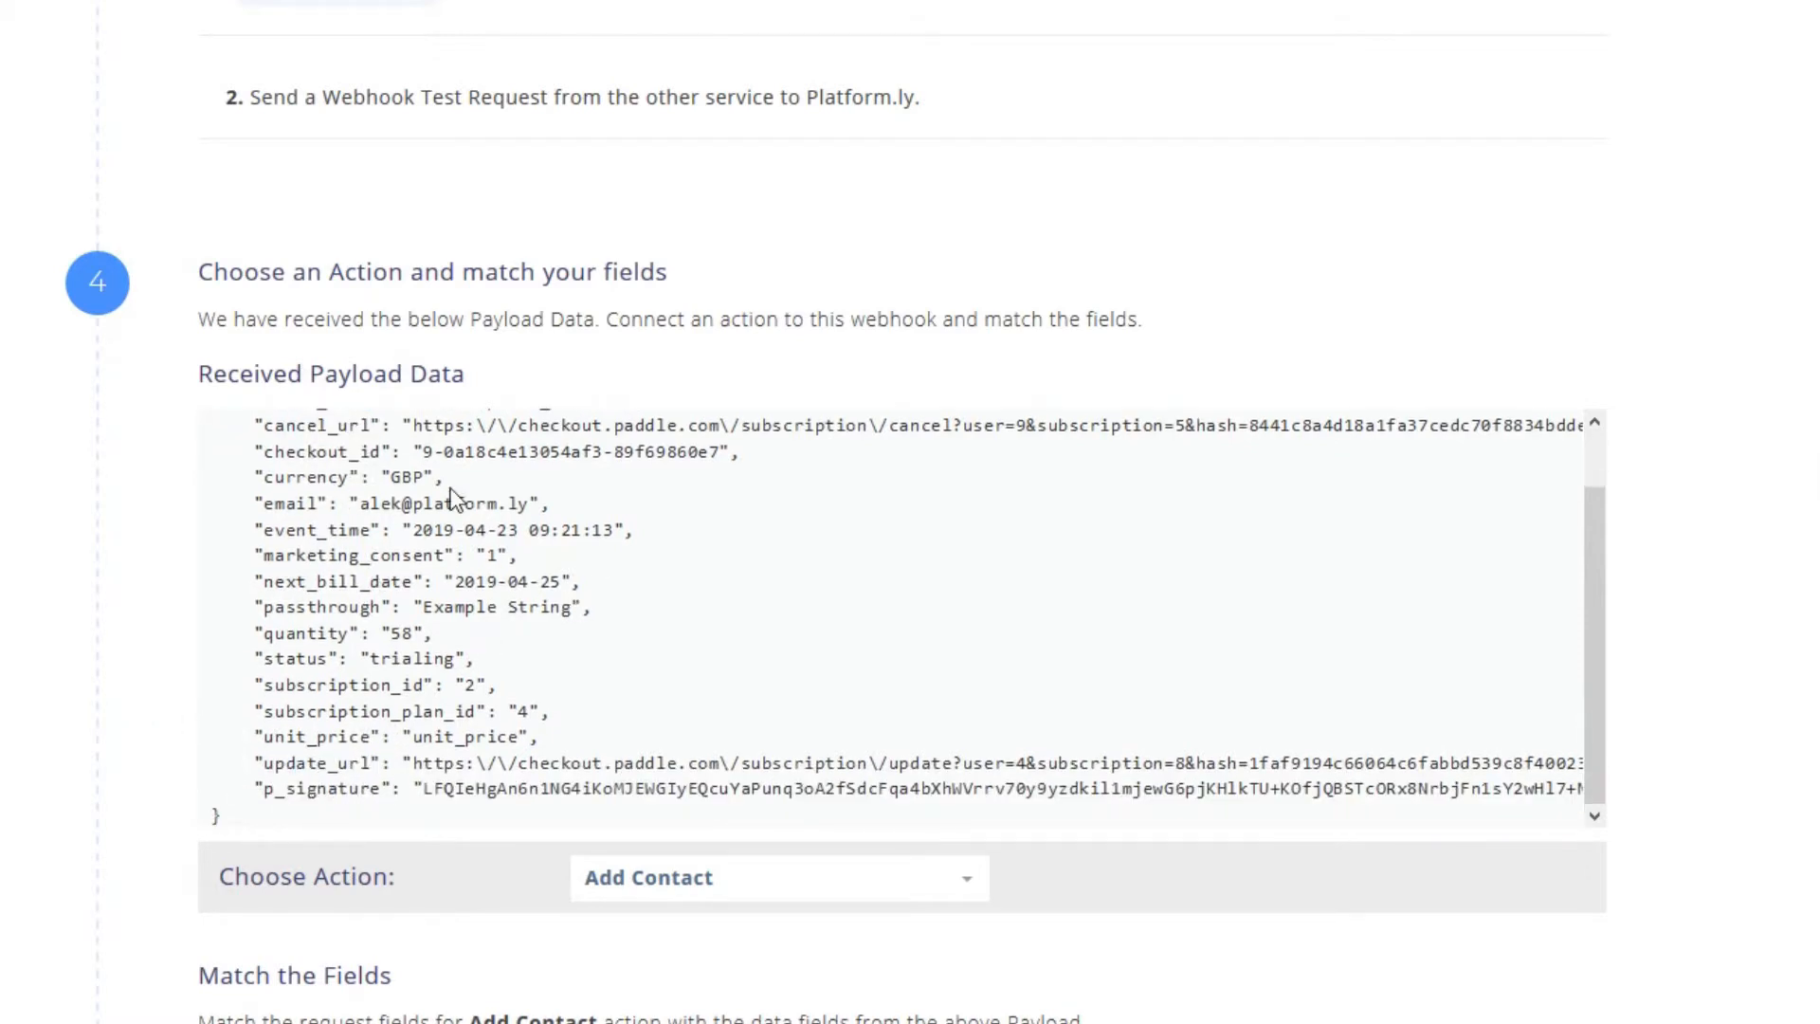
click(367, 495)
scroll(142, 829, down, 15)
- Map Checkout ID to .checkout_id and save the webhook
click(754, 692)
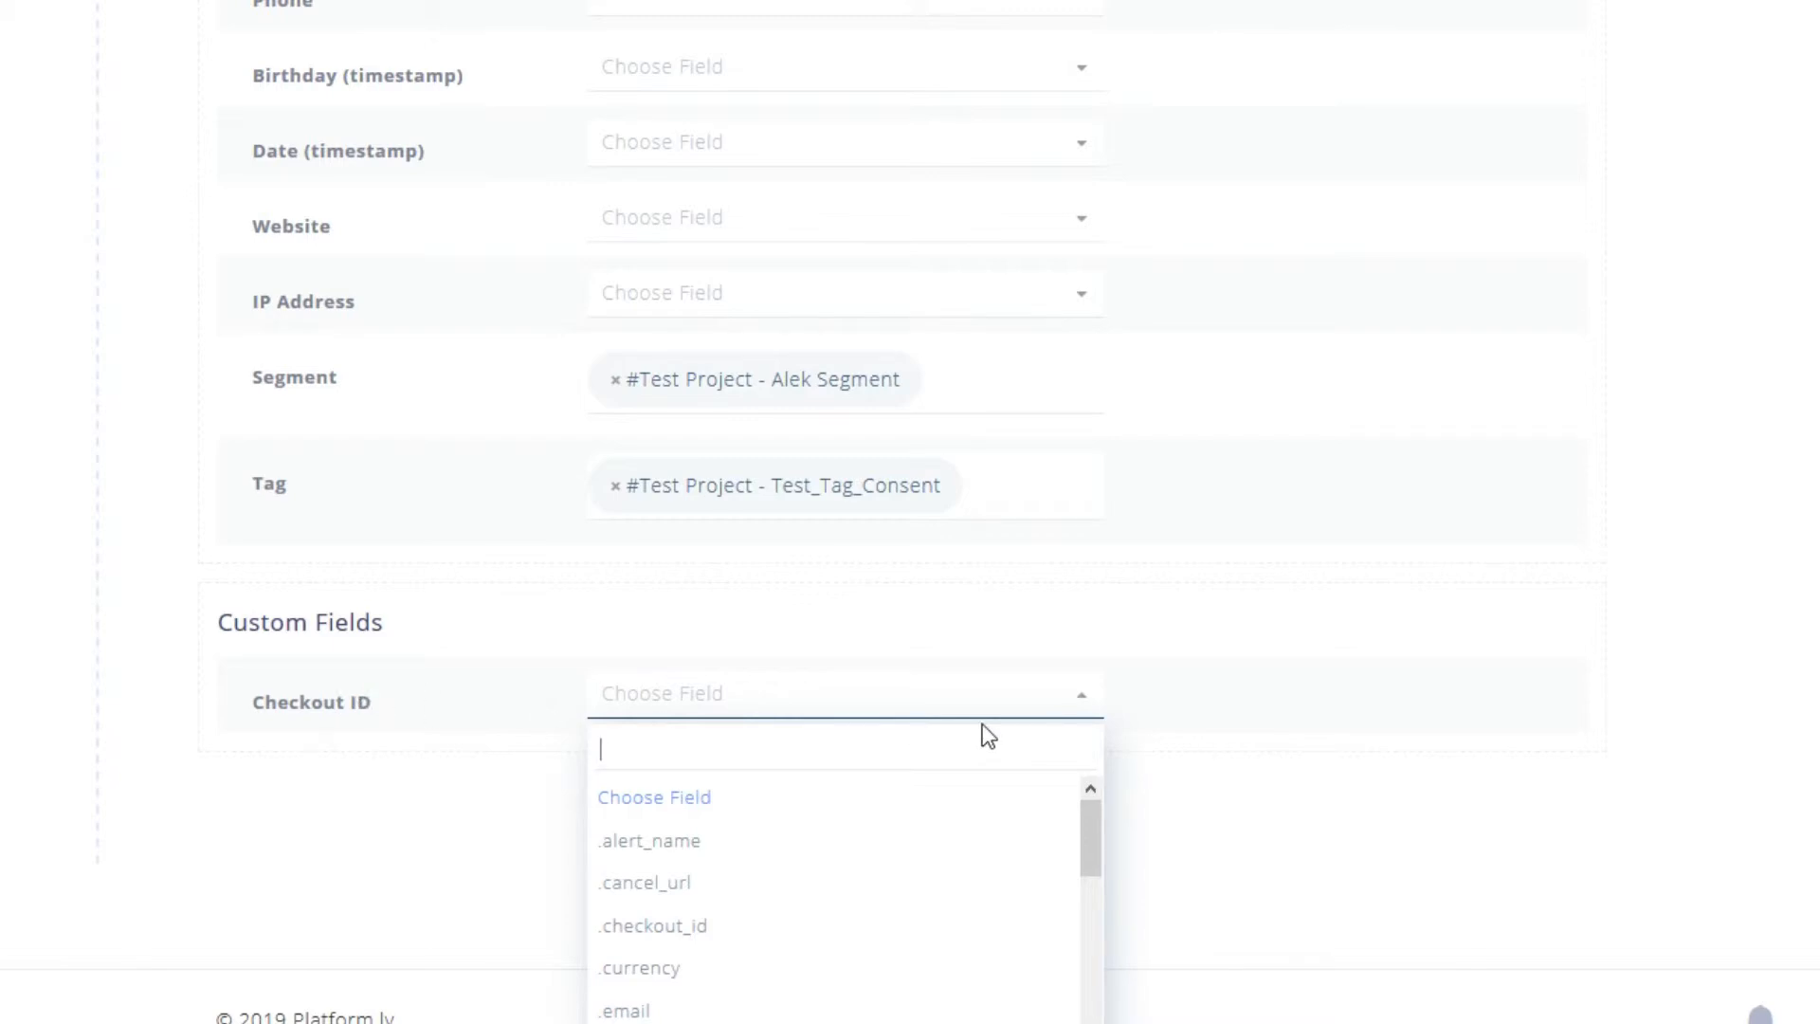
text(che)
click(715, 809)
click(934, 886)
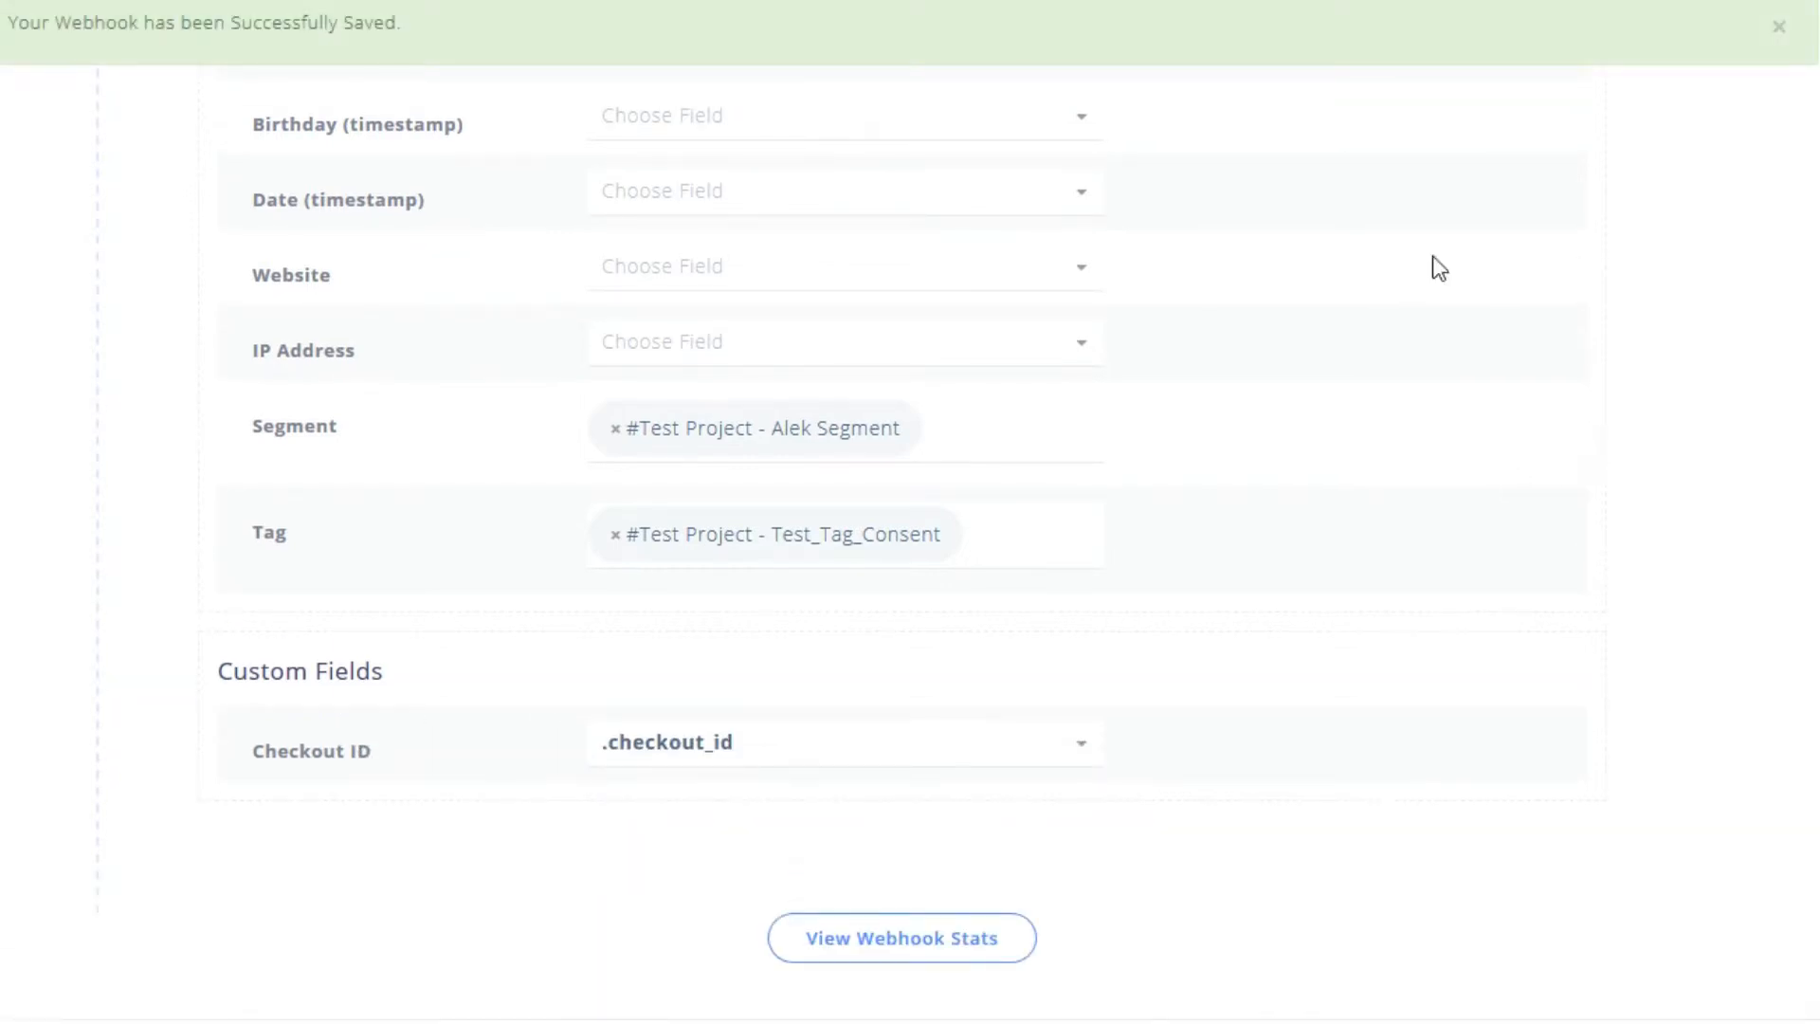
- Go to the webhook's stats, then select the Paddle Test URL in the Webhooks list
click(869, 945)
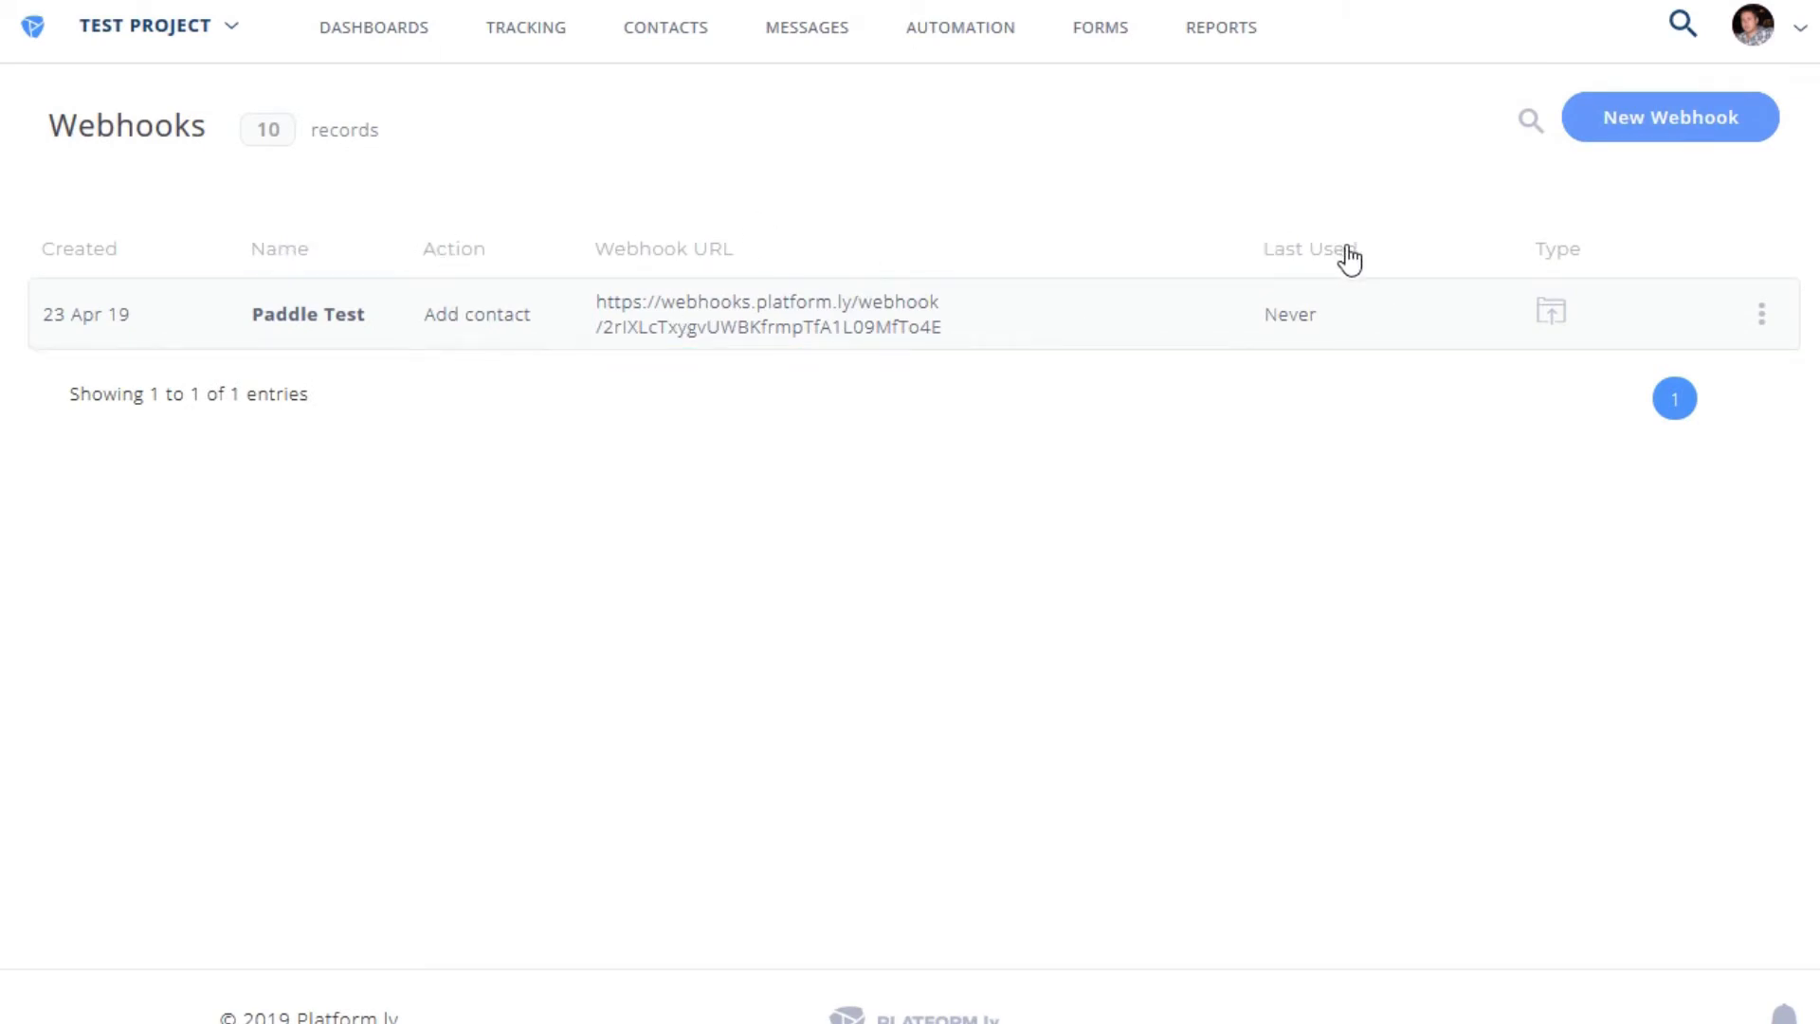
triple_click(634, 293)
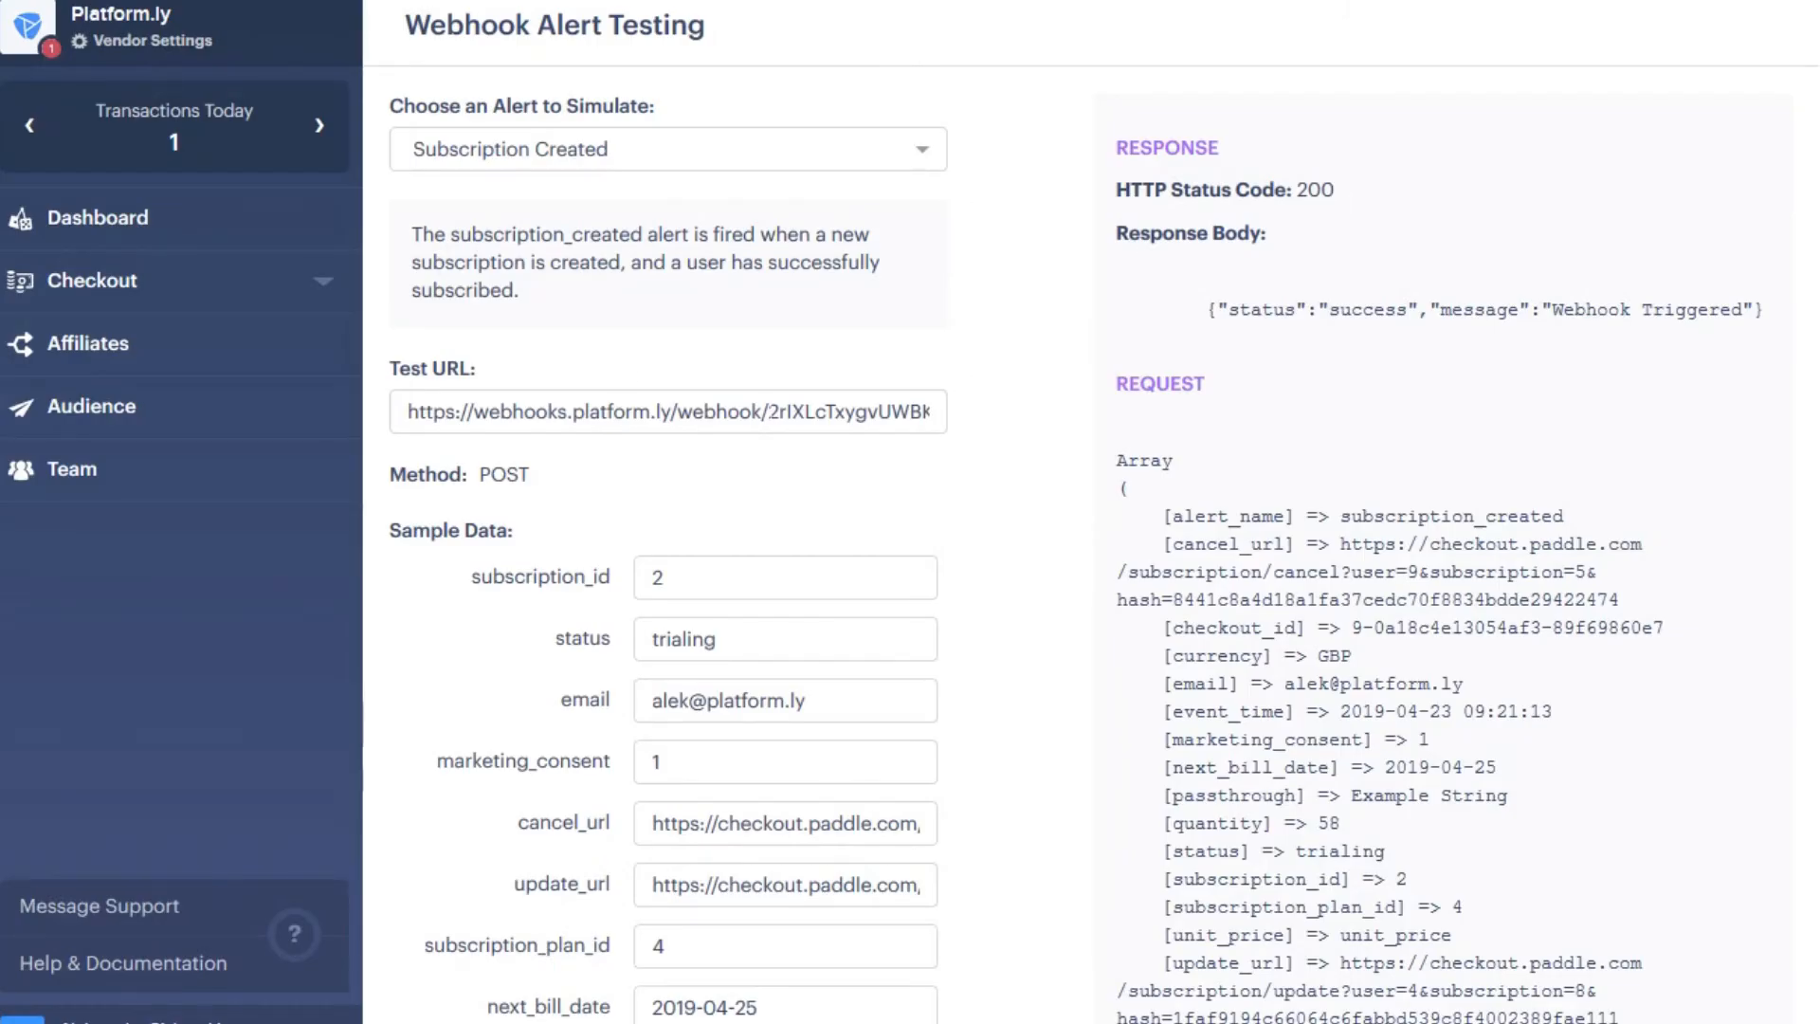
- Check the Platform.ly URL in Paddle's Test URL field and the HTTP 200 response
drag(717, 413, 986, 422)
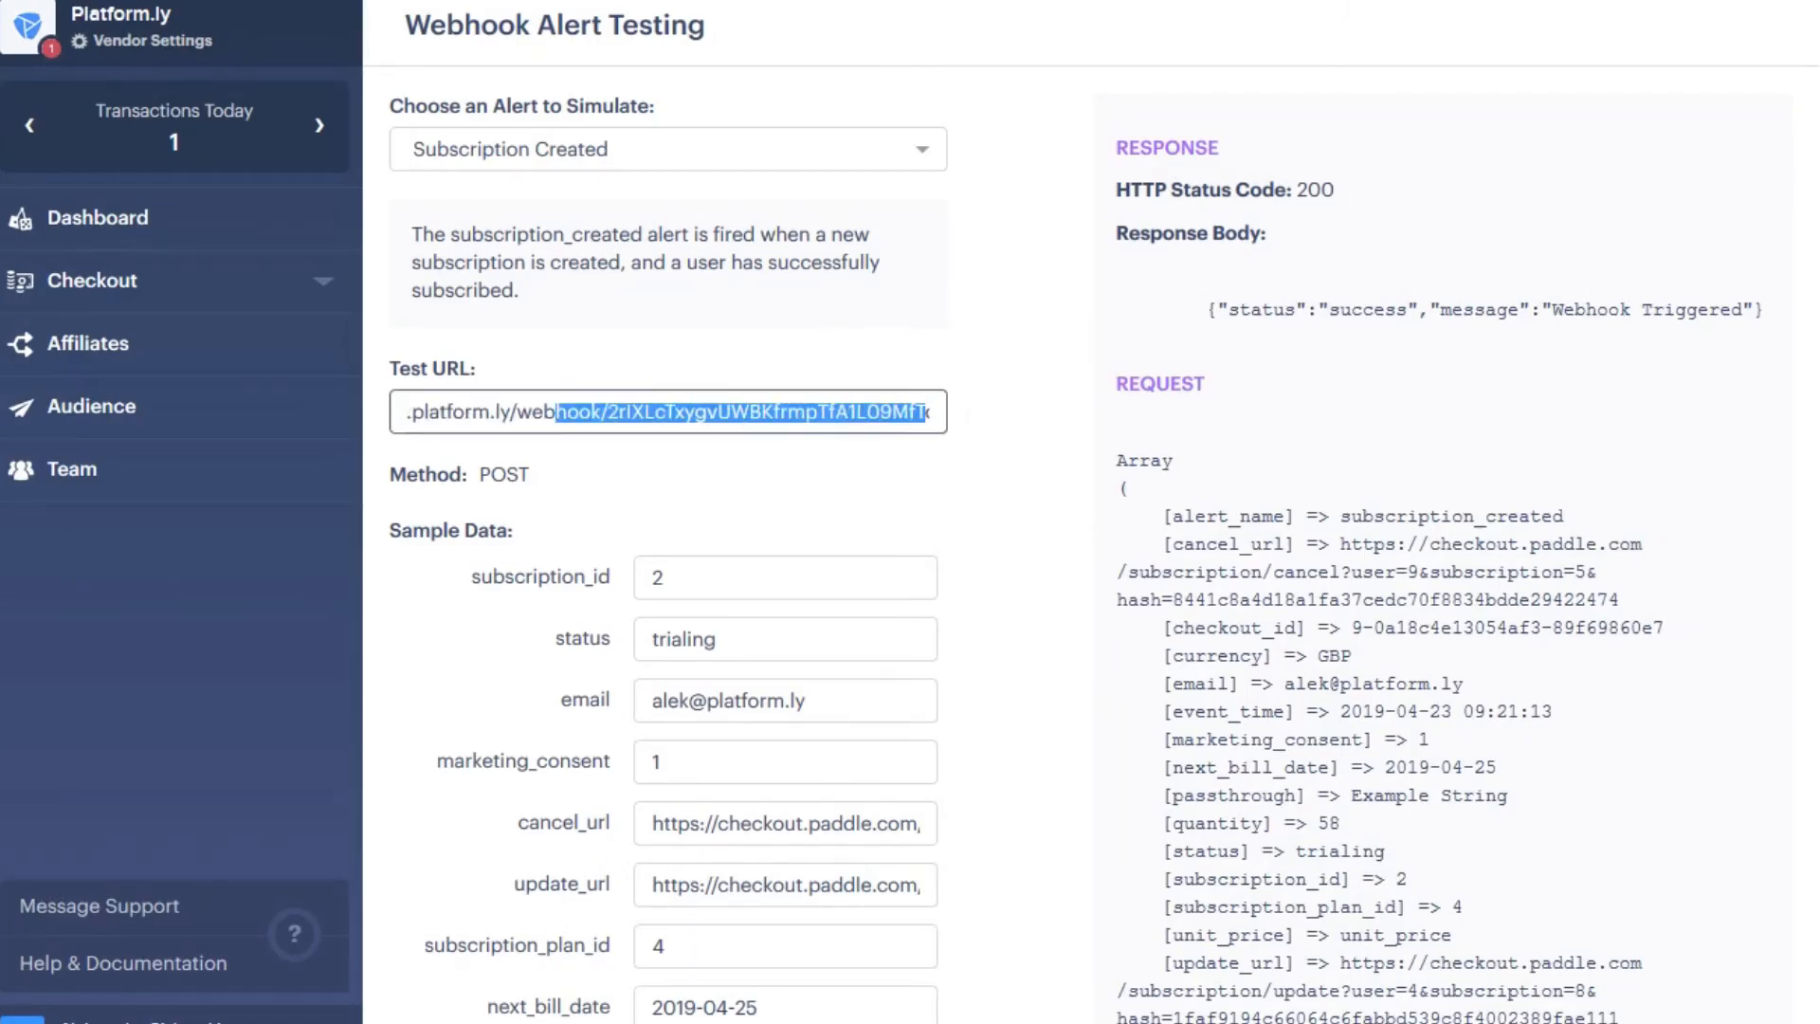
scroll(1045, 514, down, 5)
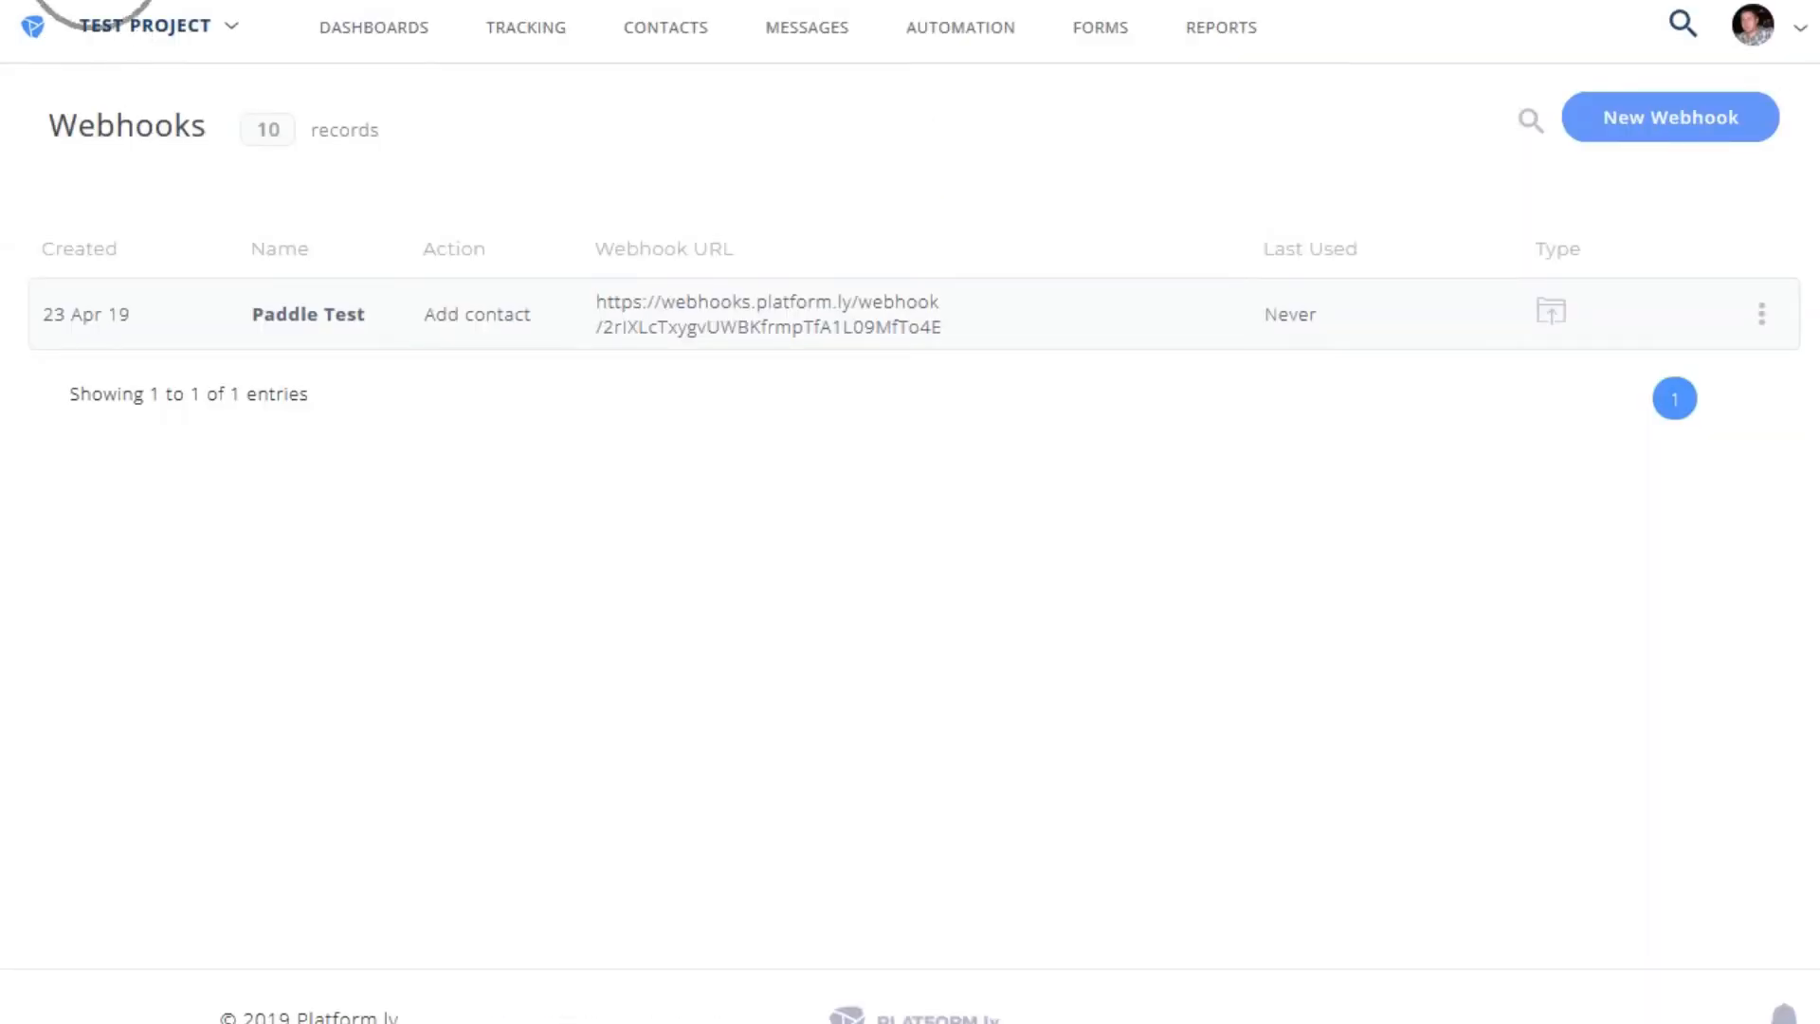
- Reload the Webhooks list and confirm Paddle Test's updated Last Used time
key(F5)
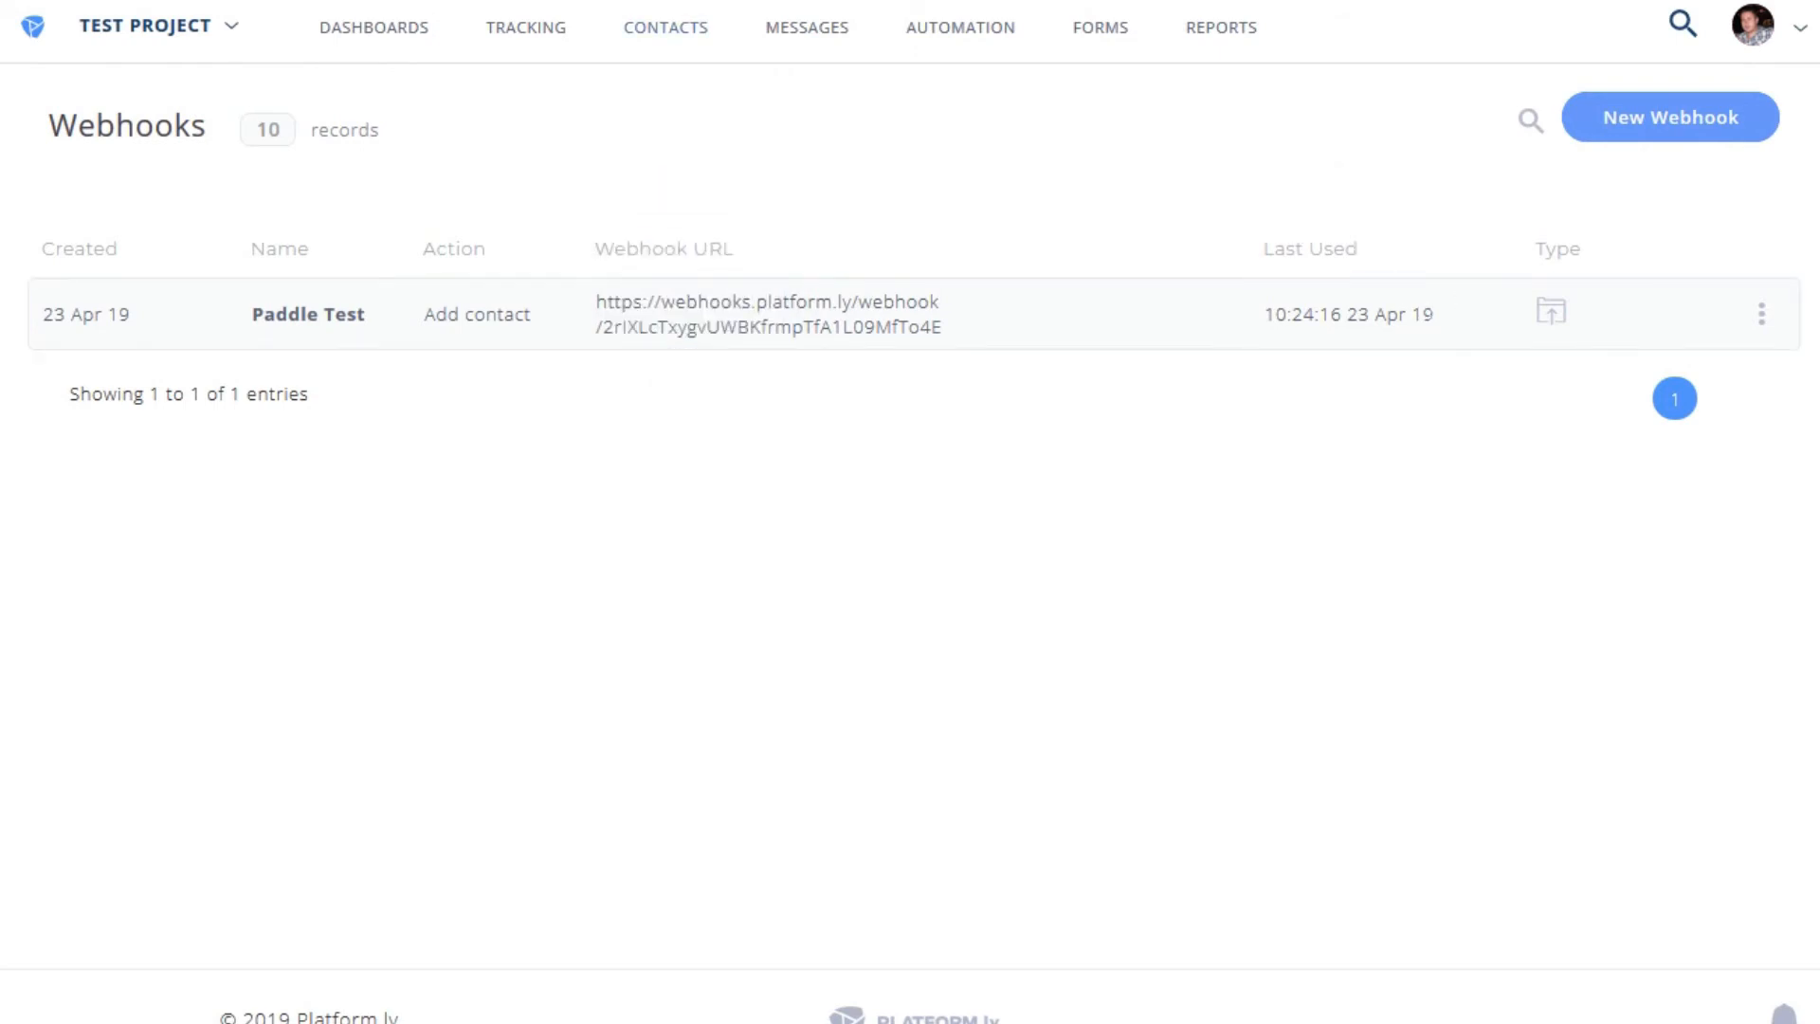
drag(1467, 301, 1243, 299)
click(1283, 211)
- Open the Paddle Test webhook's stats and review its recorded deliveries
click(1762, 315)
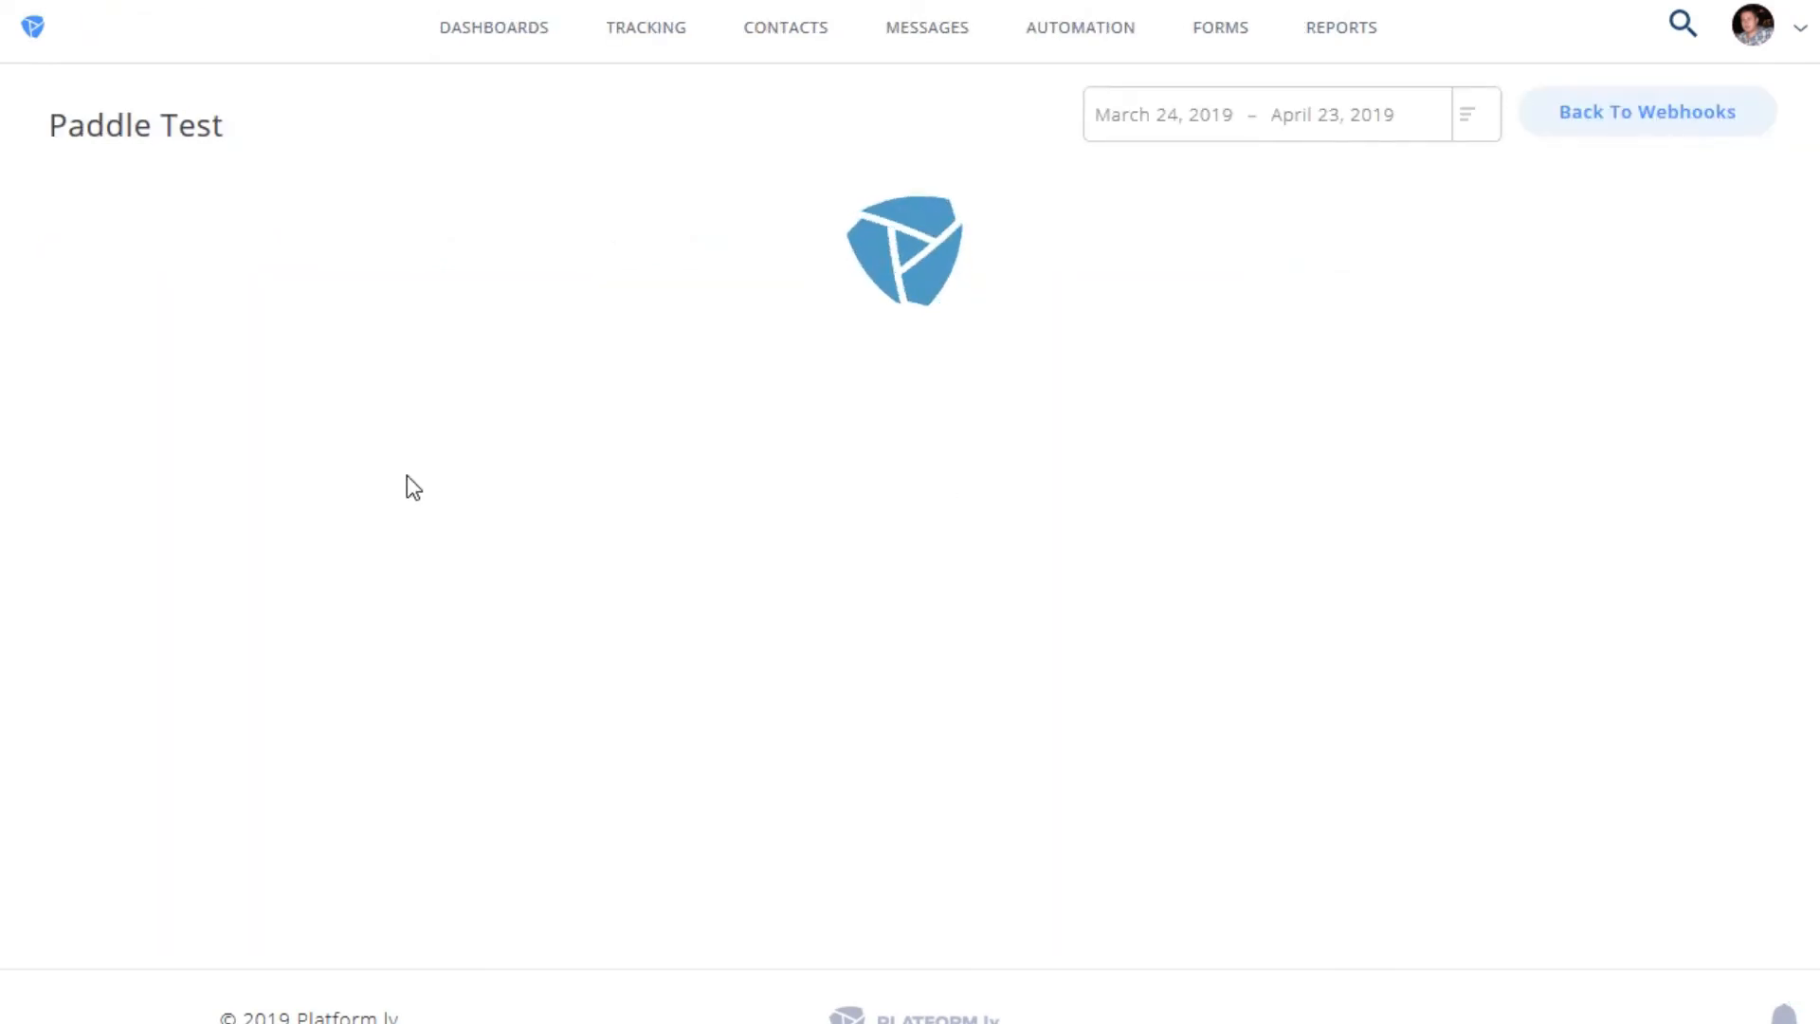
scroll(354, 342, down, 2)
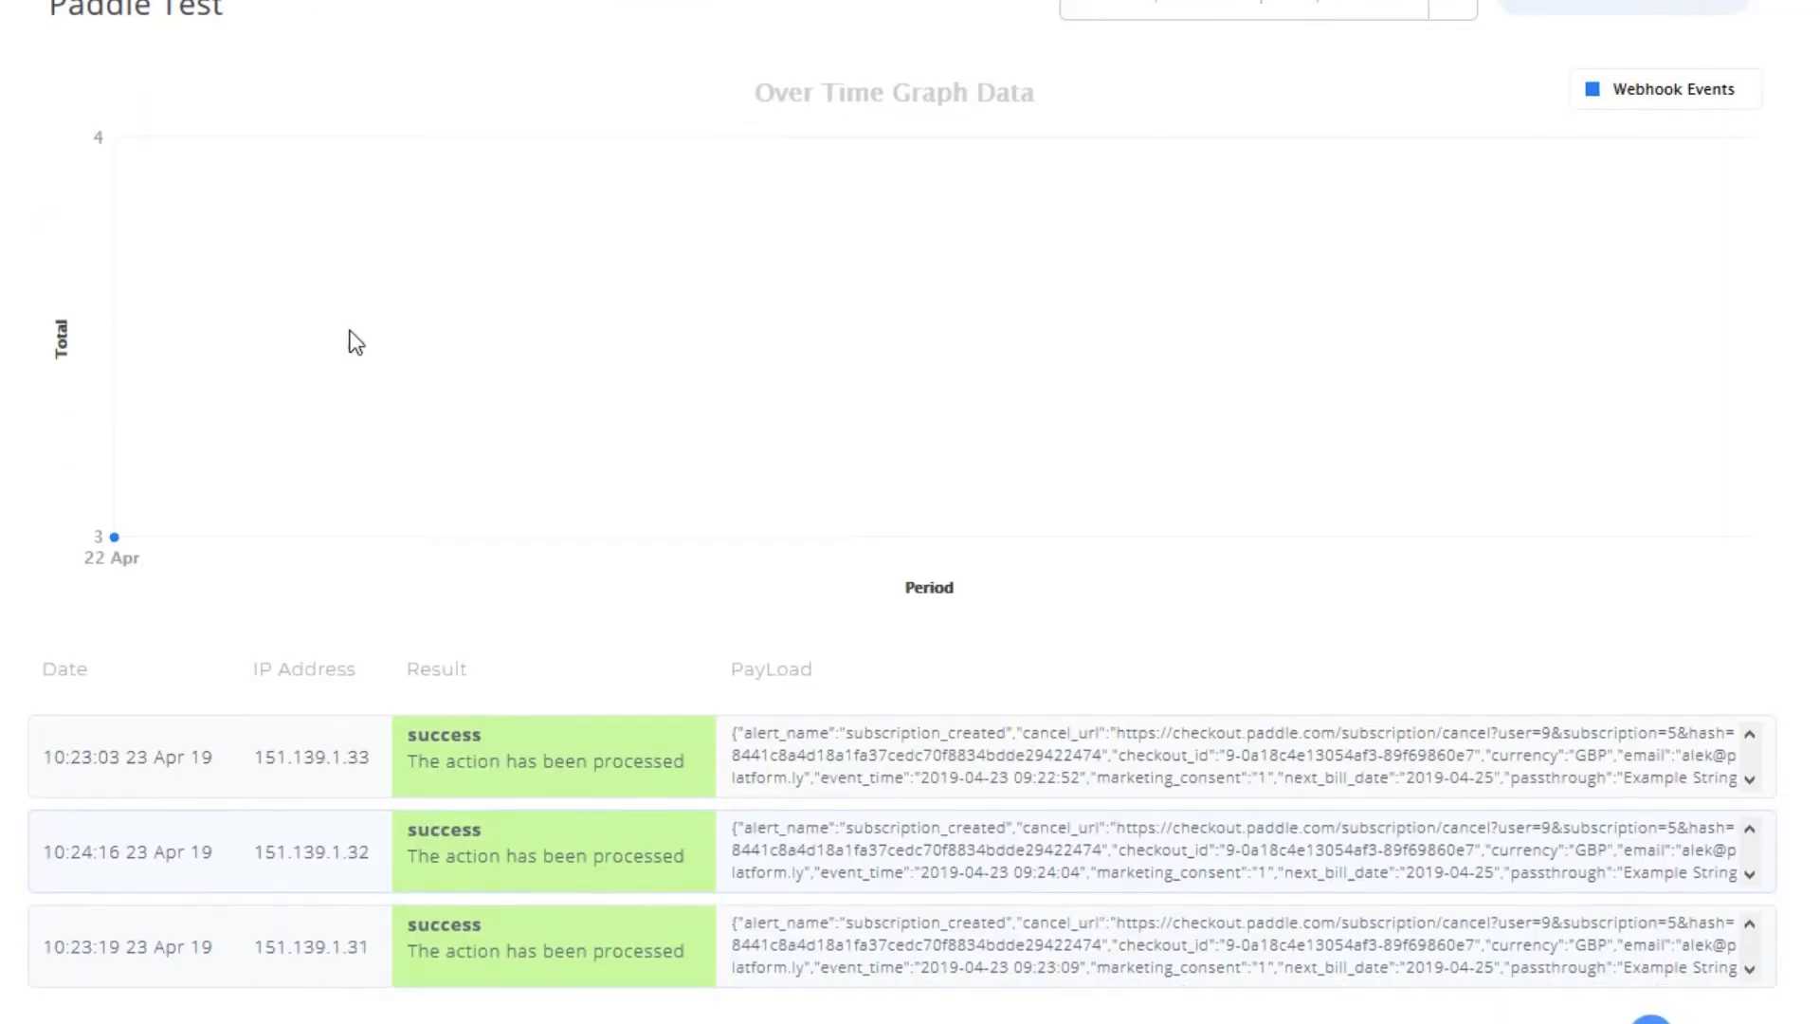
scroll(780, 325, up, 2)
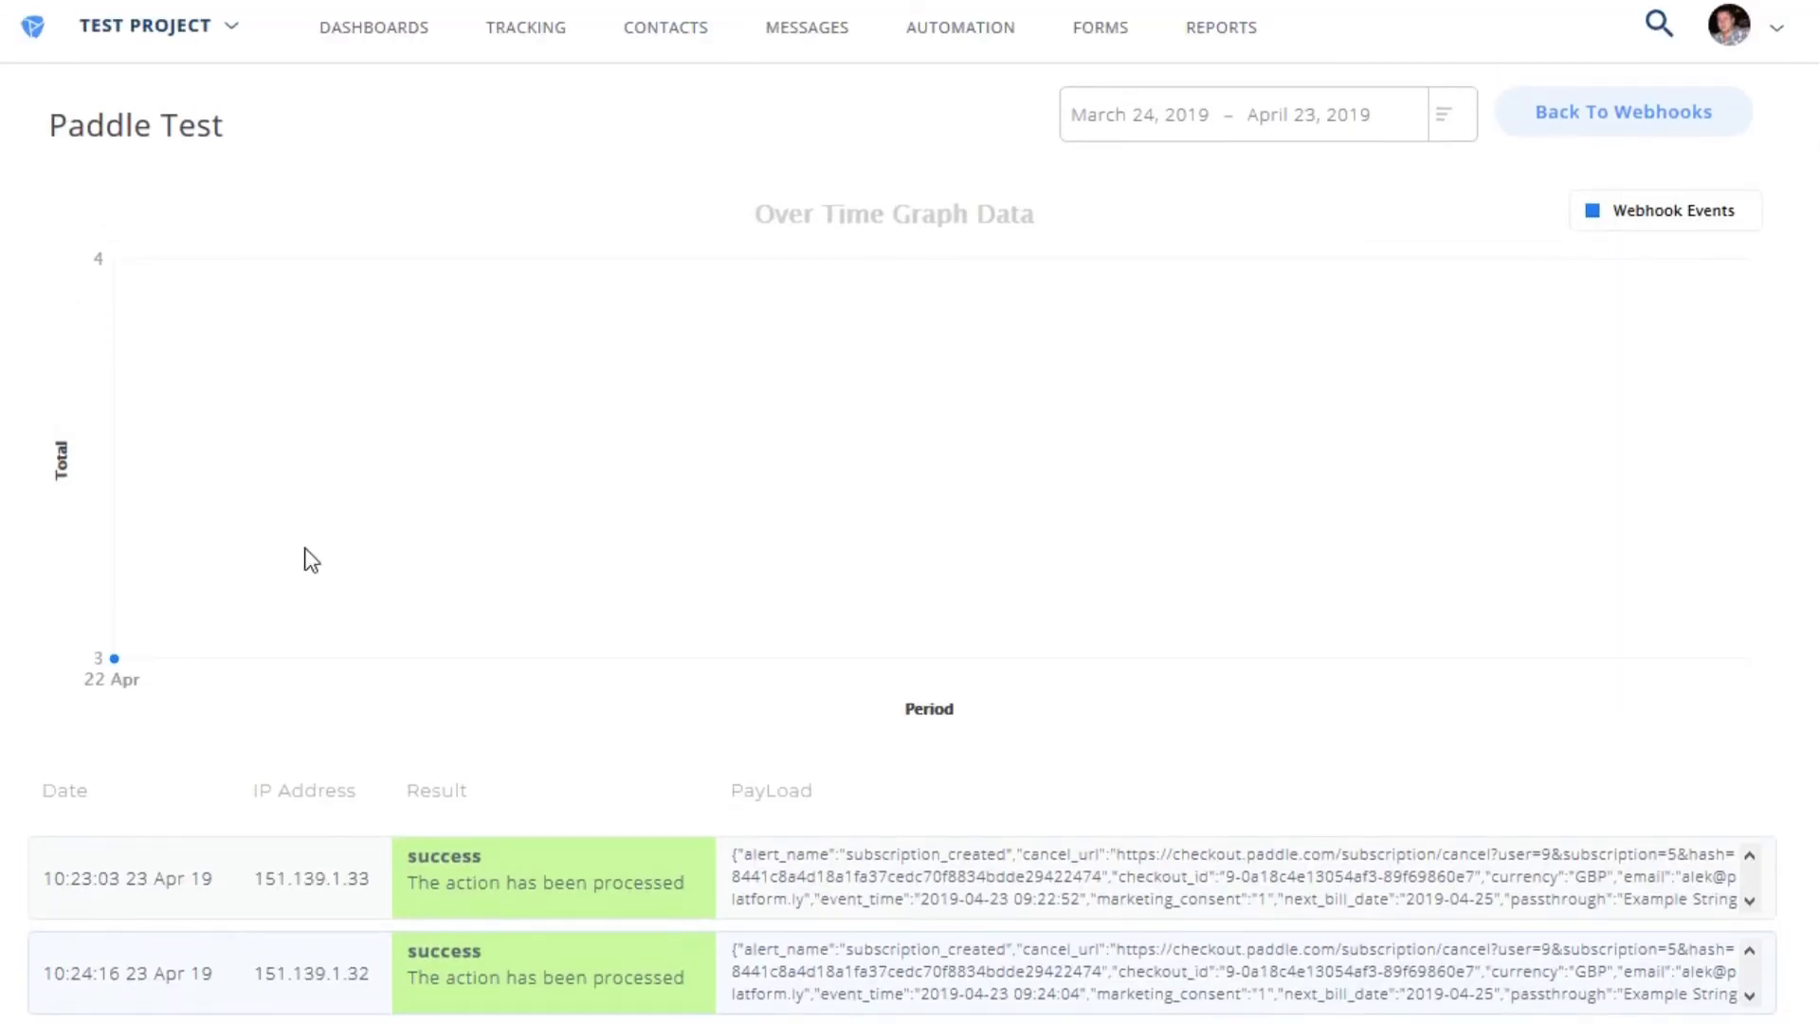
scroll(183, 727, down, 3)
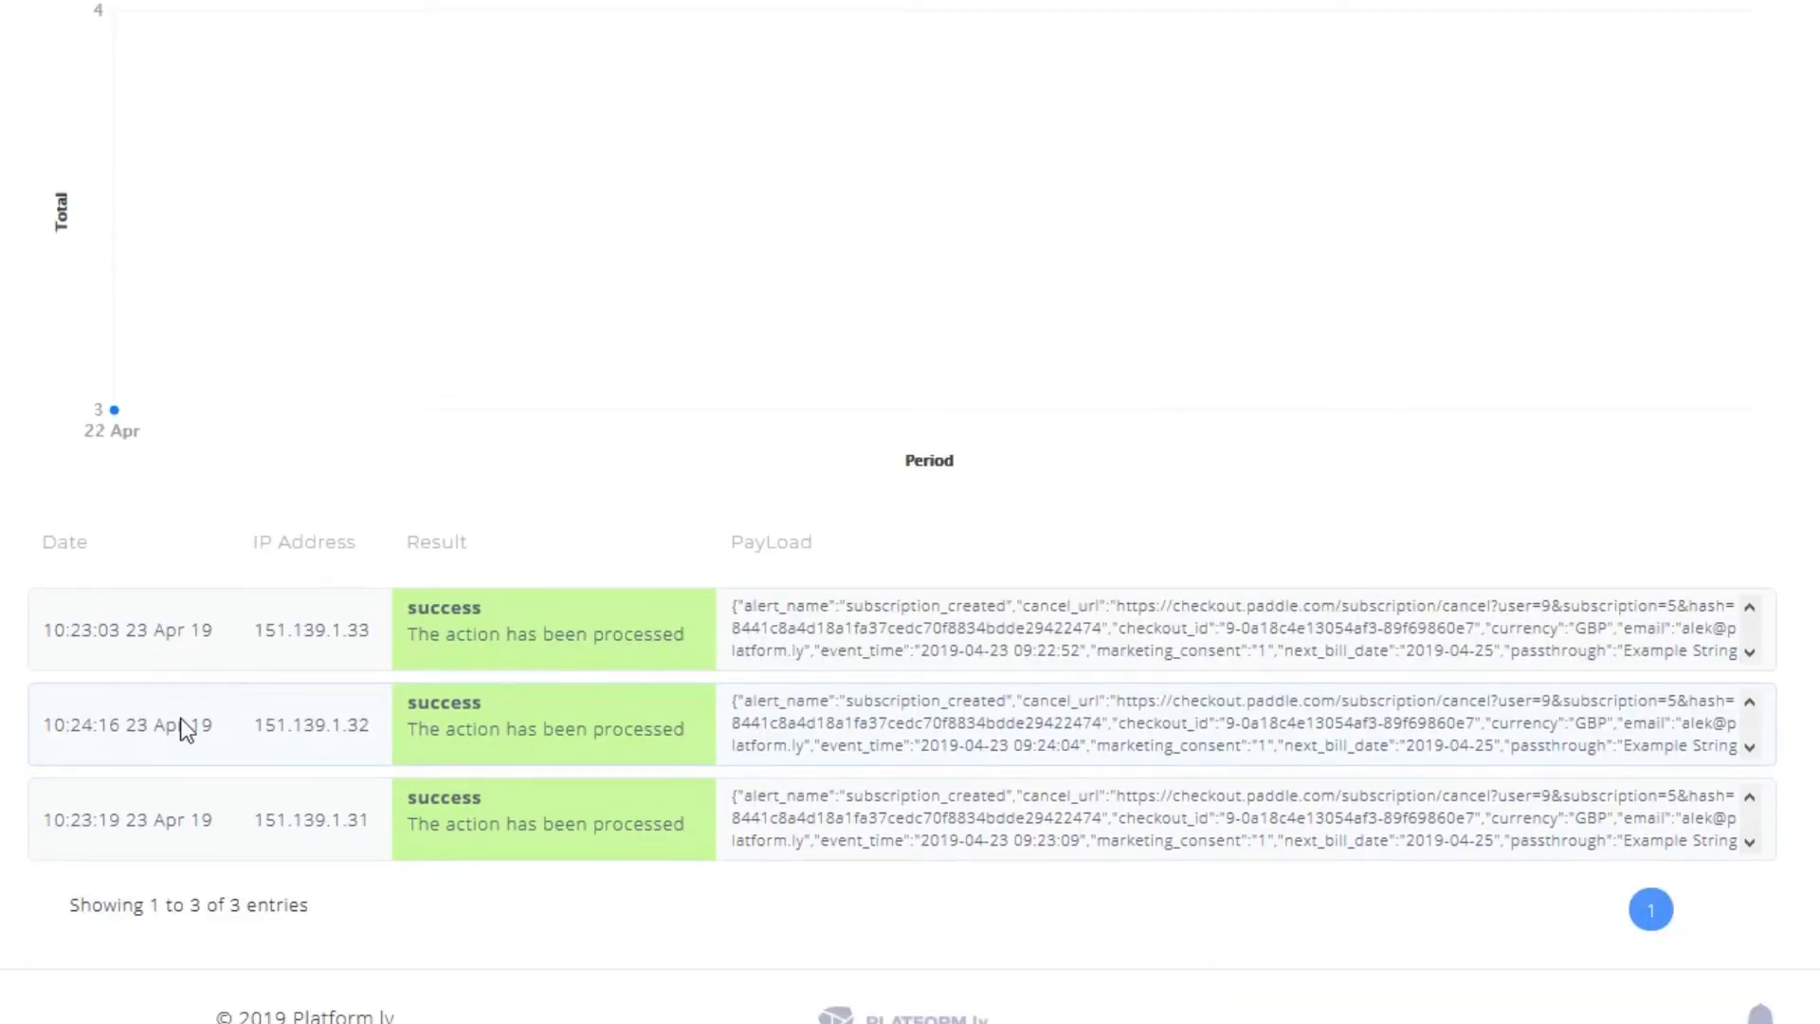
click(139, 816)
click(103, 813)
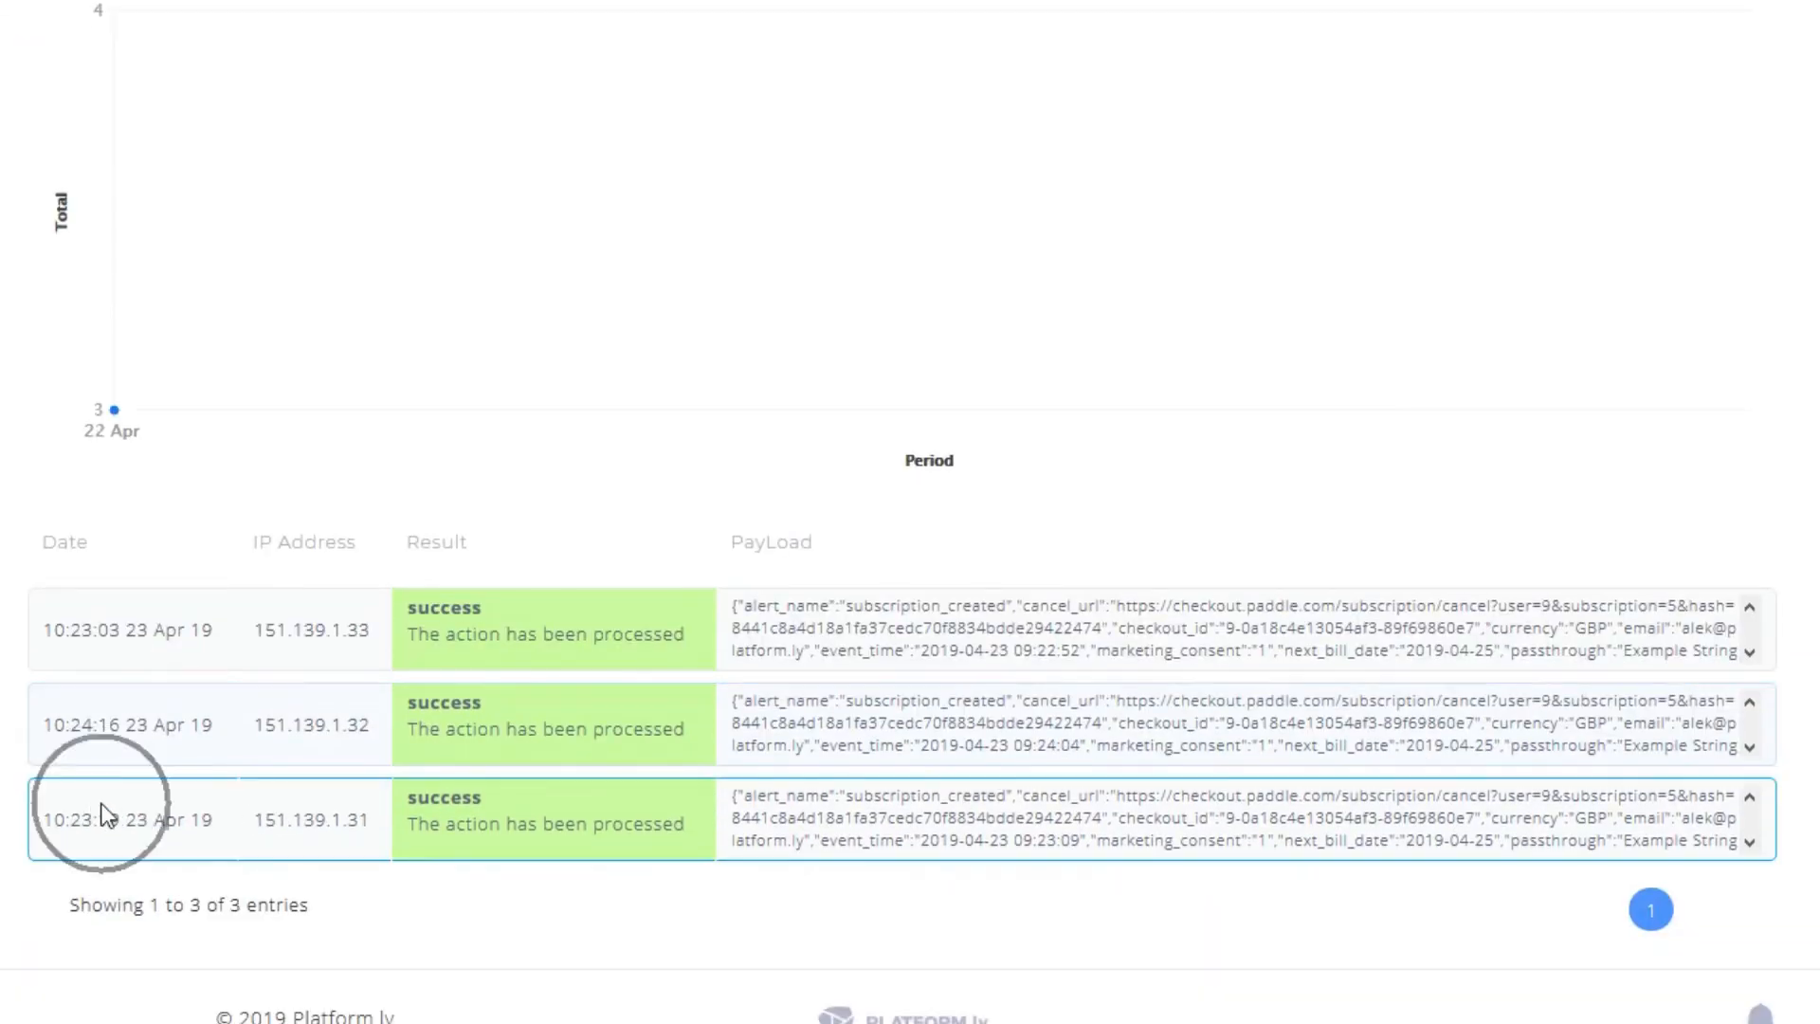
drag(121, 725, 93, 726)
- Sort deliveries newest first by date and inspect the 10:24:16 delivery's payload
click(73, 553)
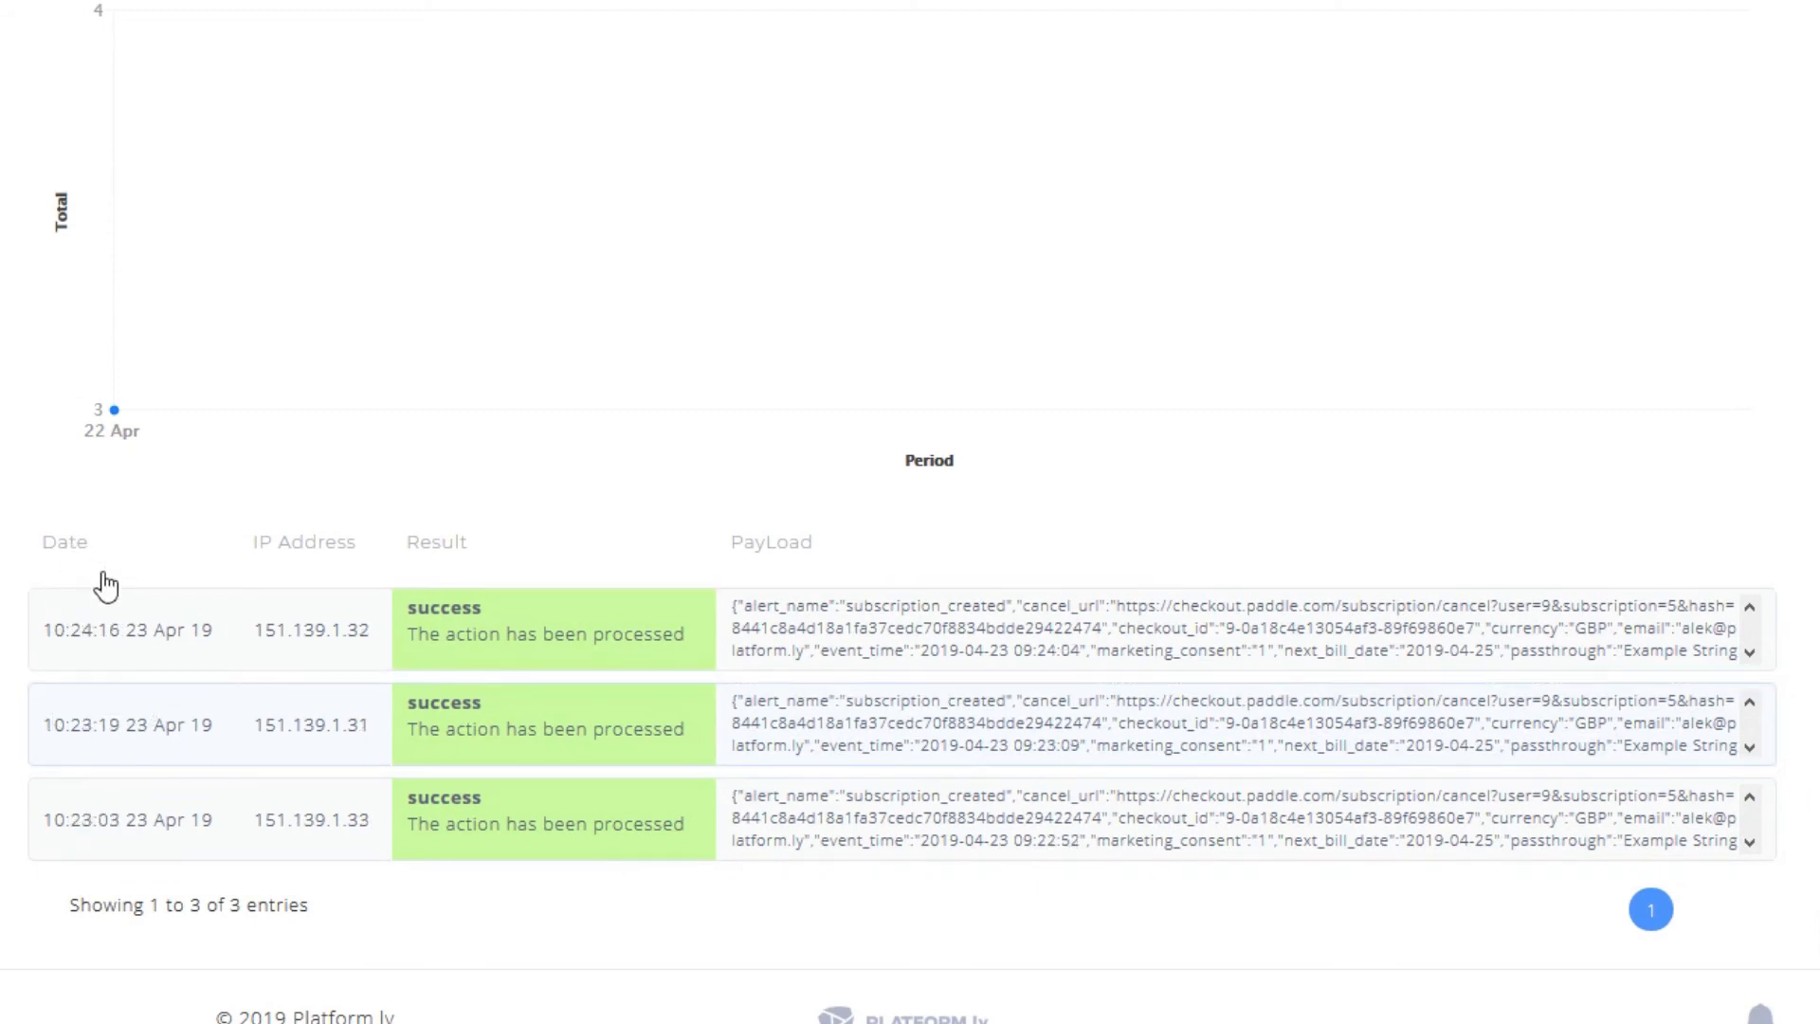
click(89, 601)
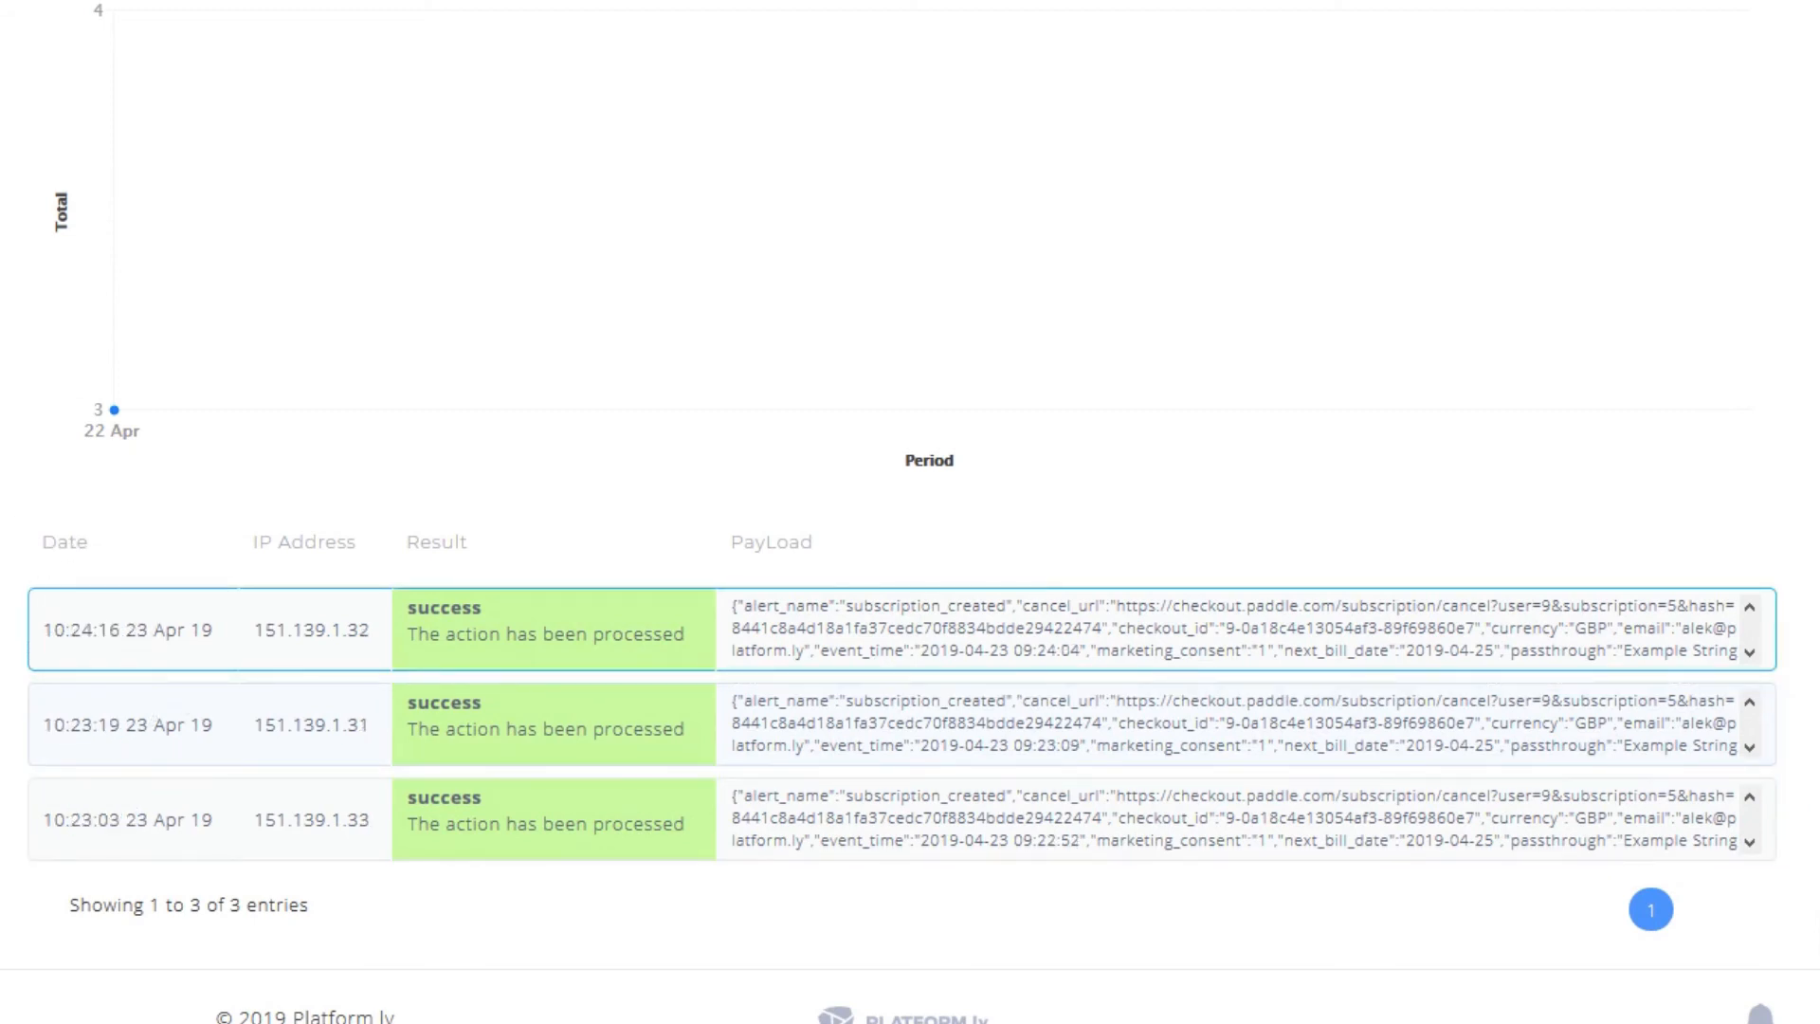
click(495, 625)
click(1750, 653)
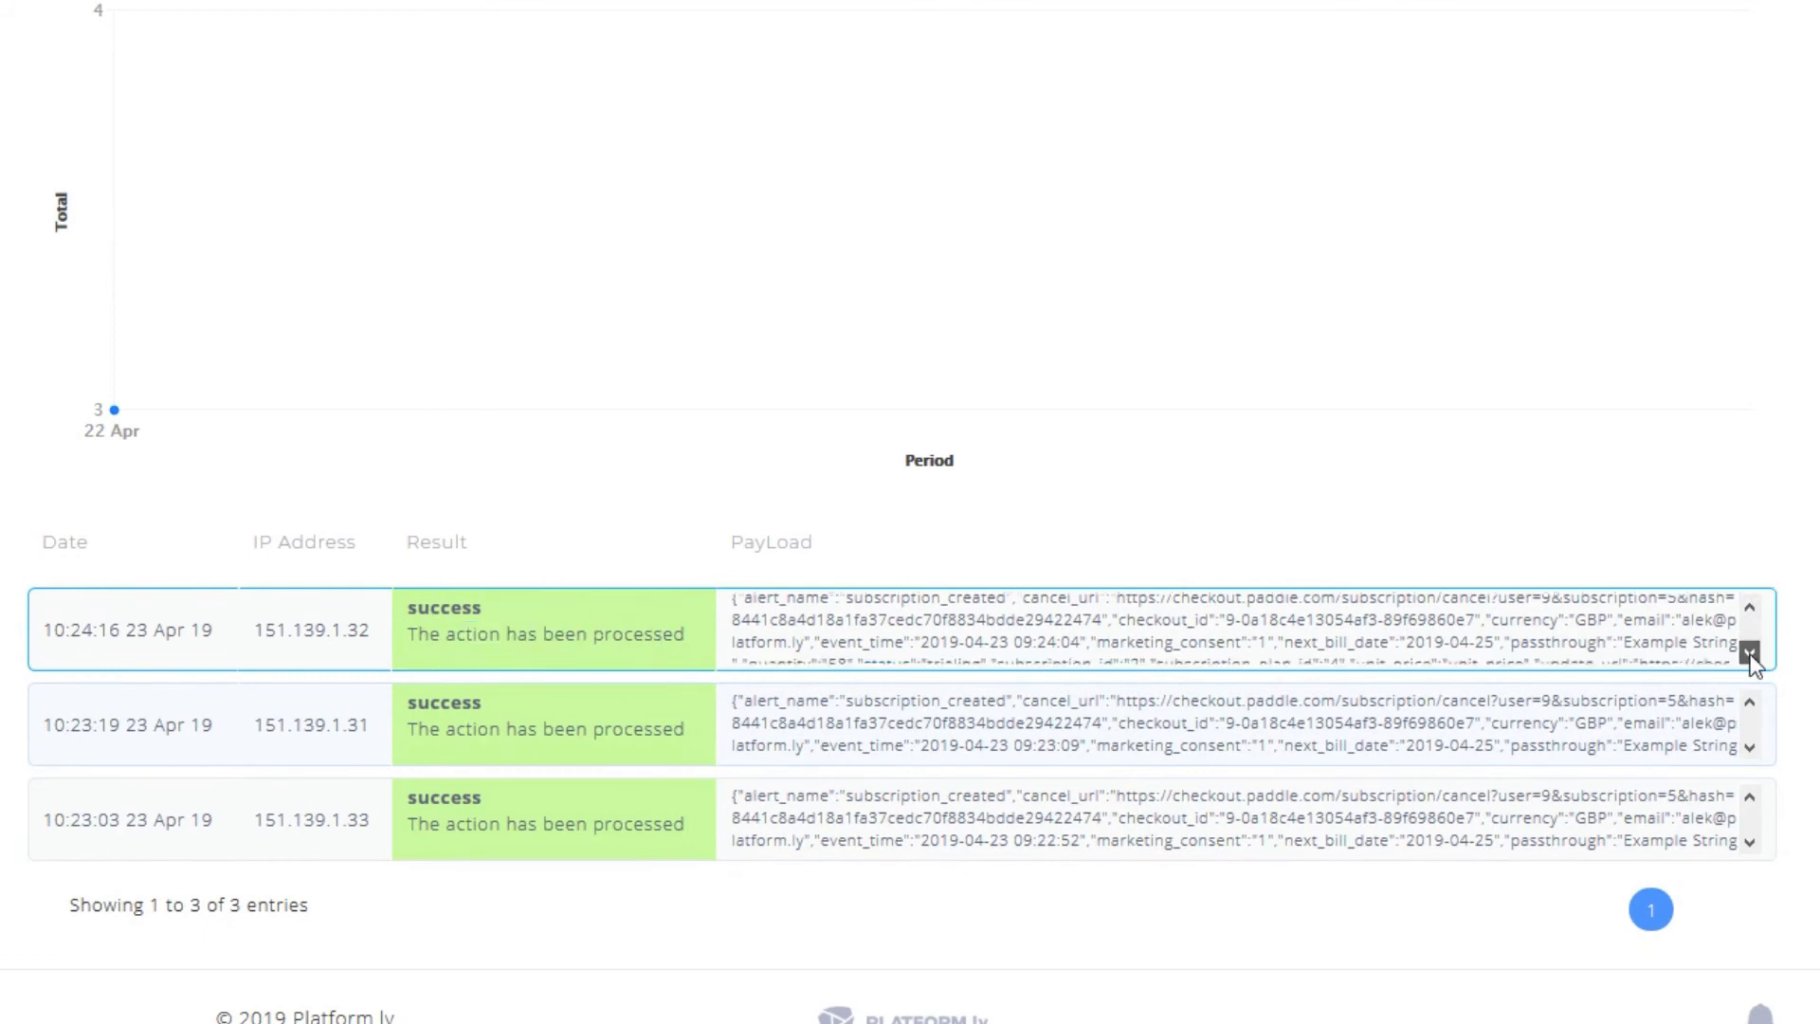
click(1750, 607)
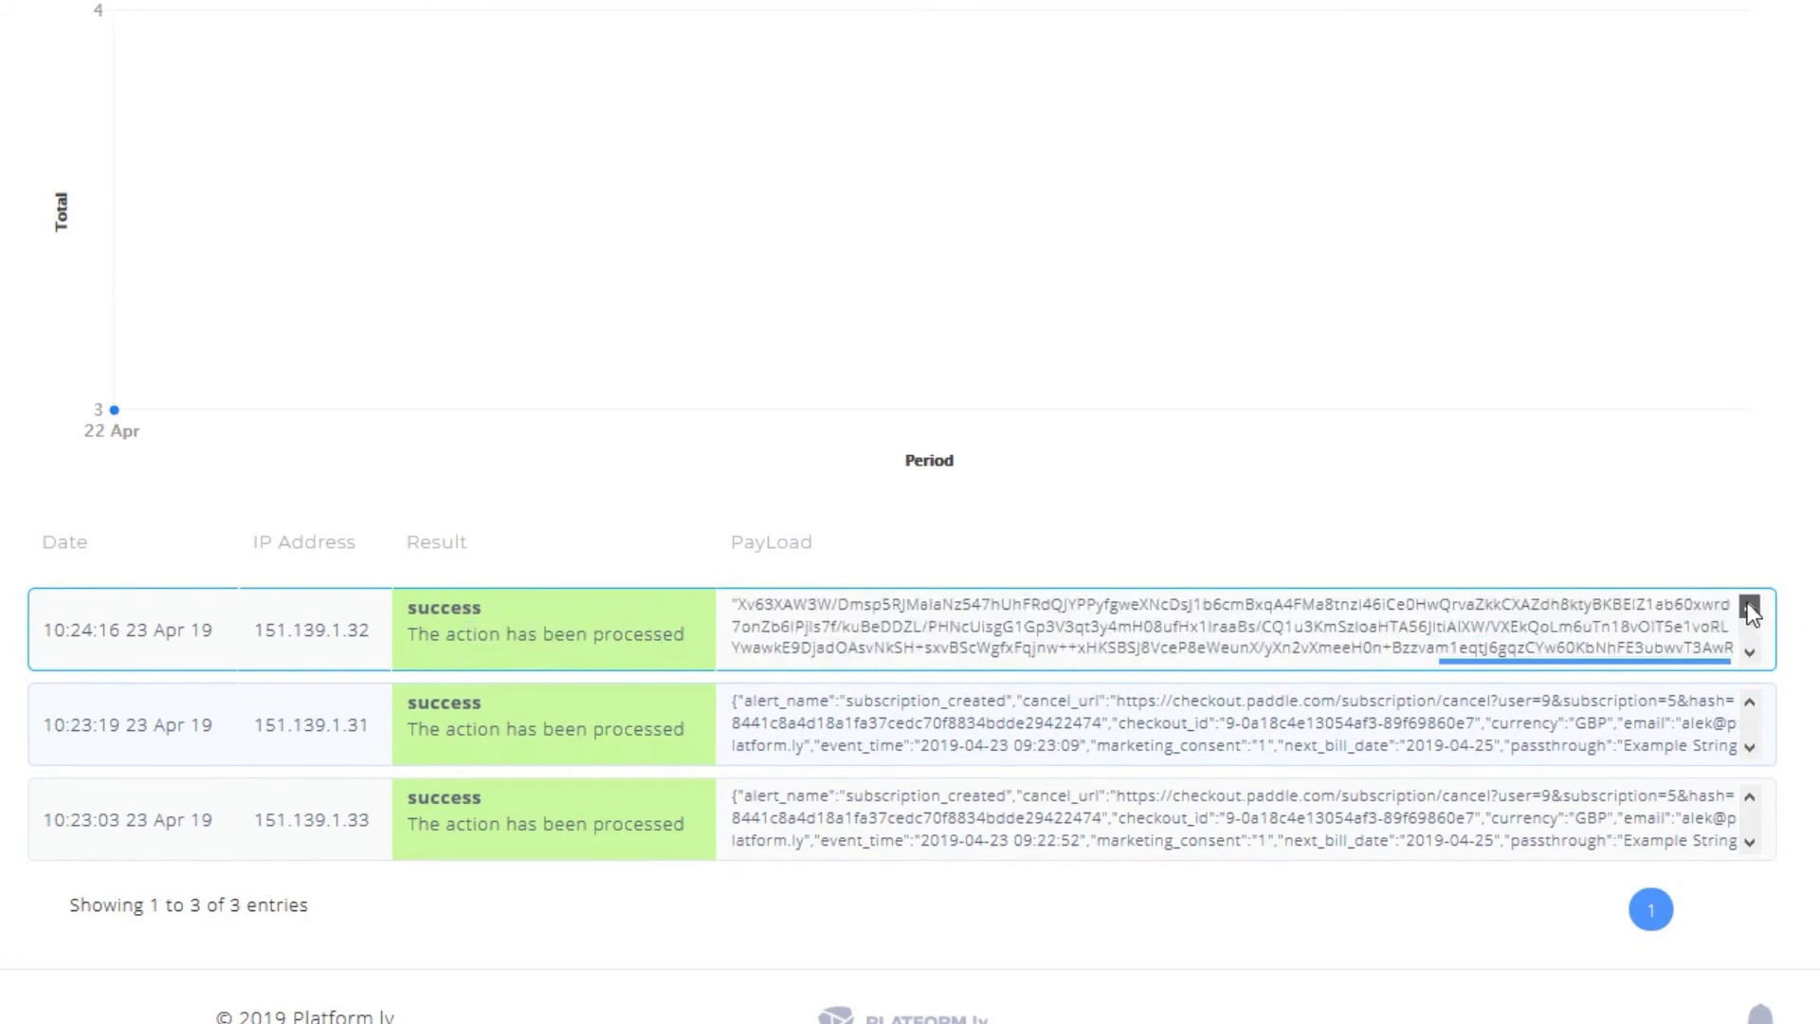
scroll(1132, 441, up, 1)
scroll(1128, 436, up, 2)
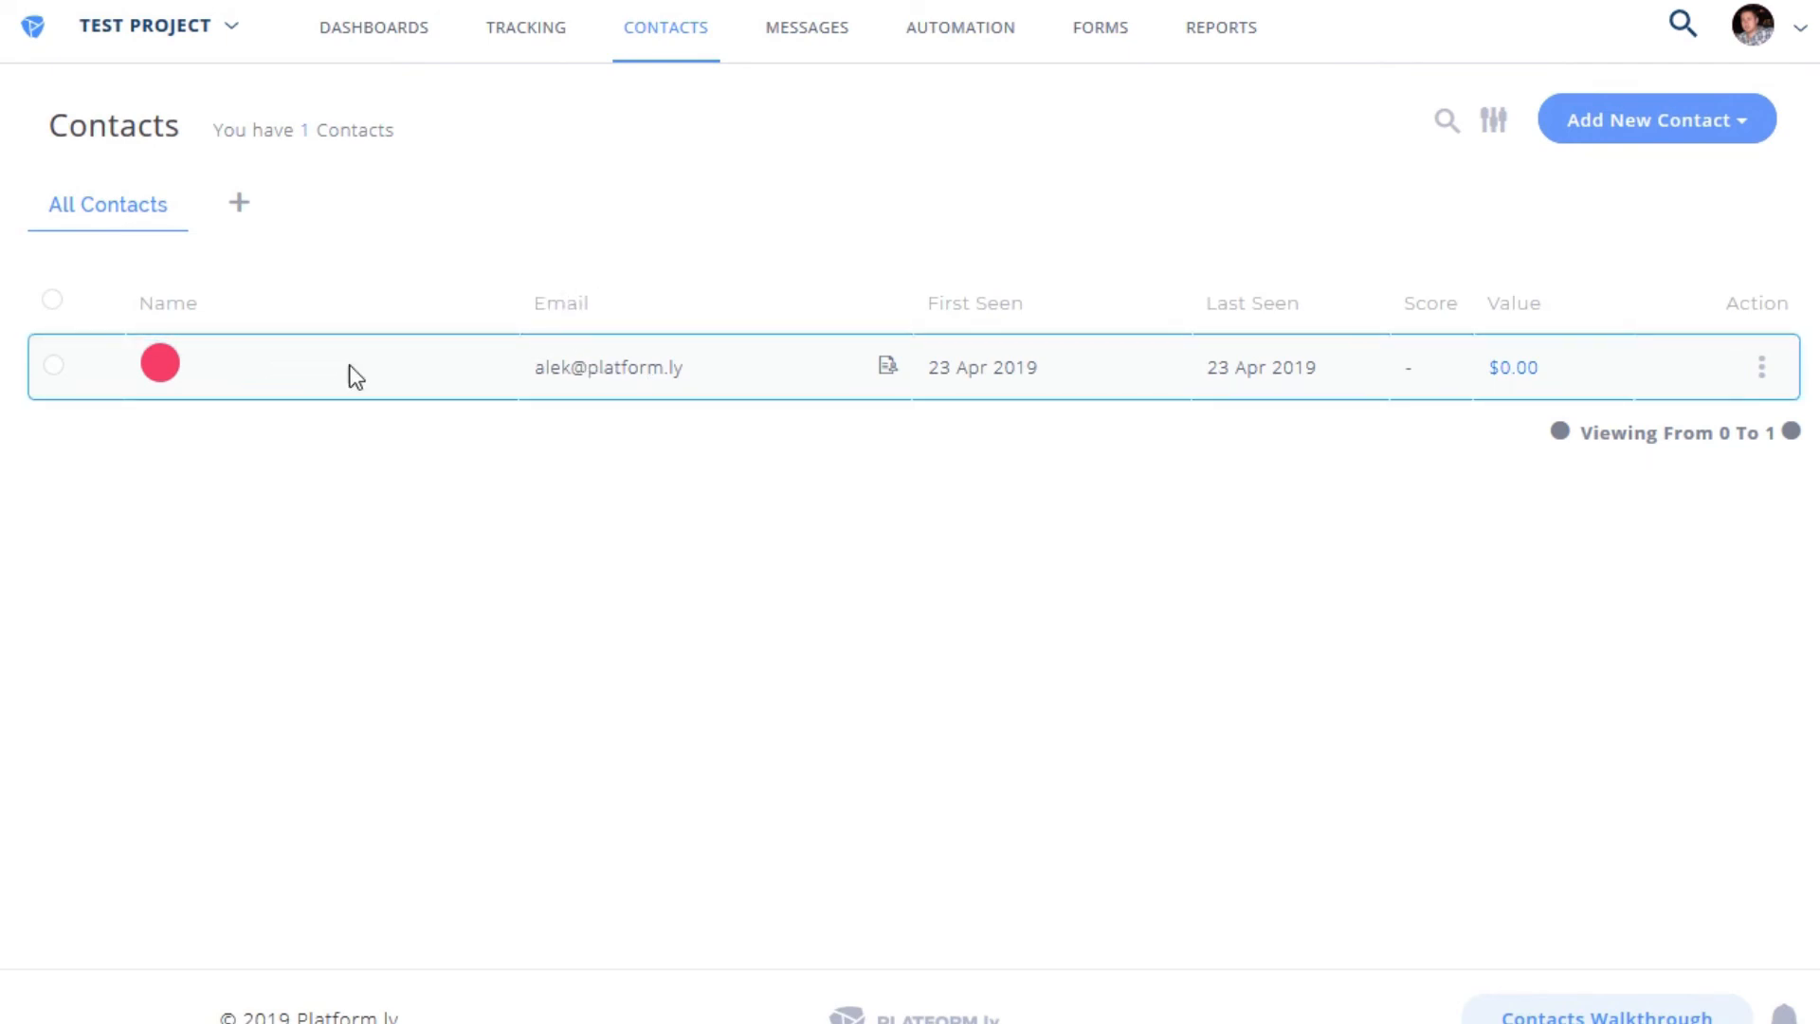
click(888, 369)
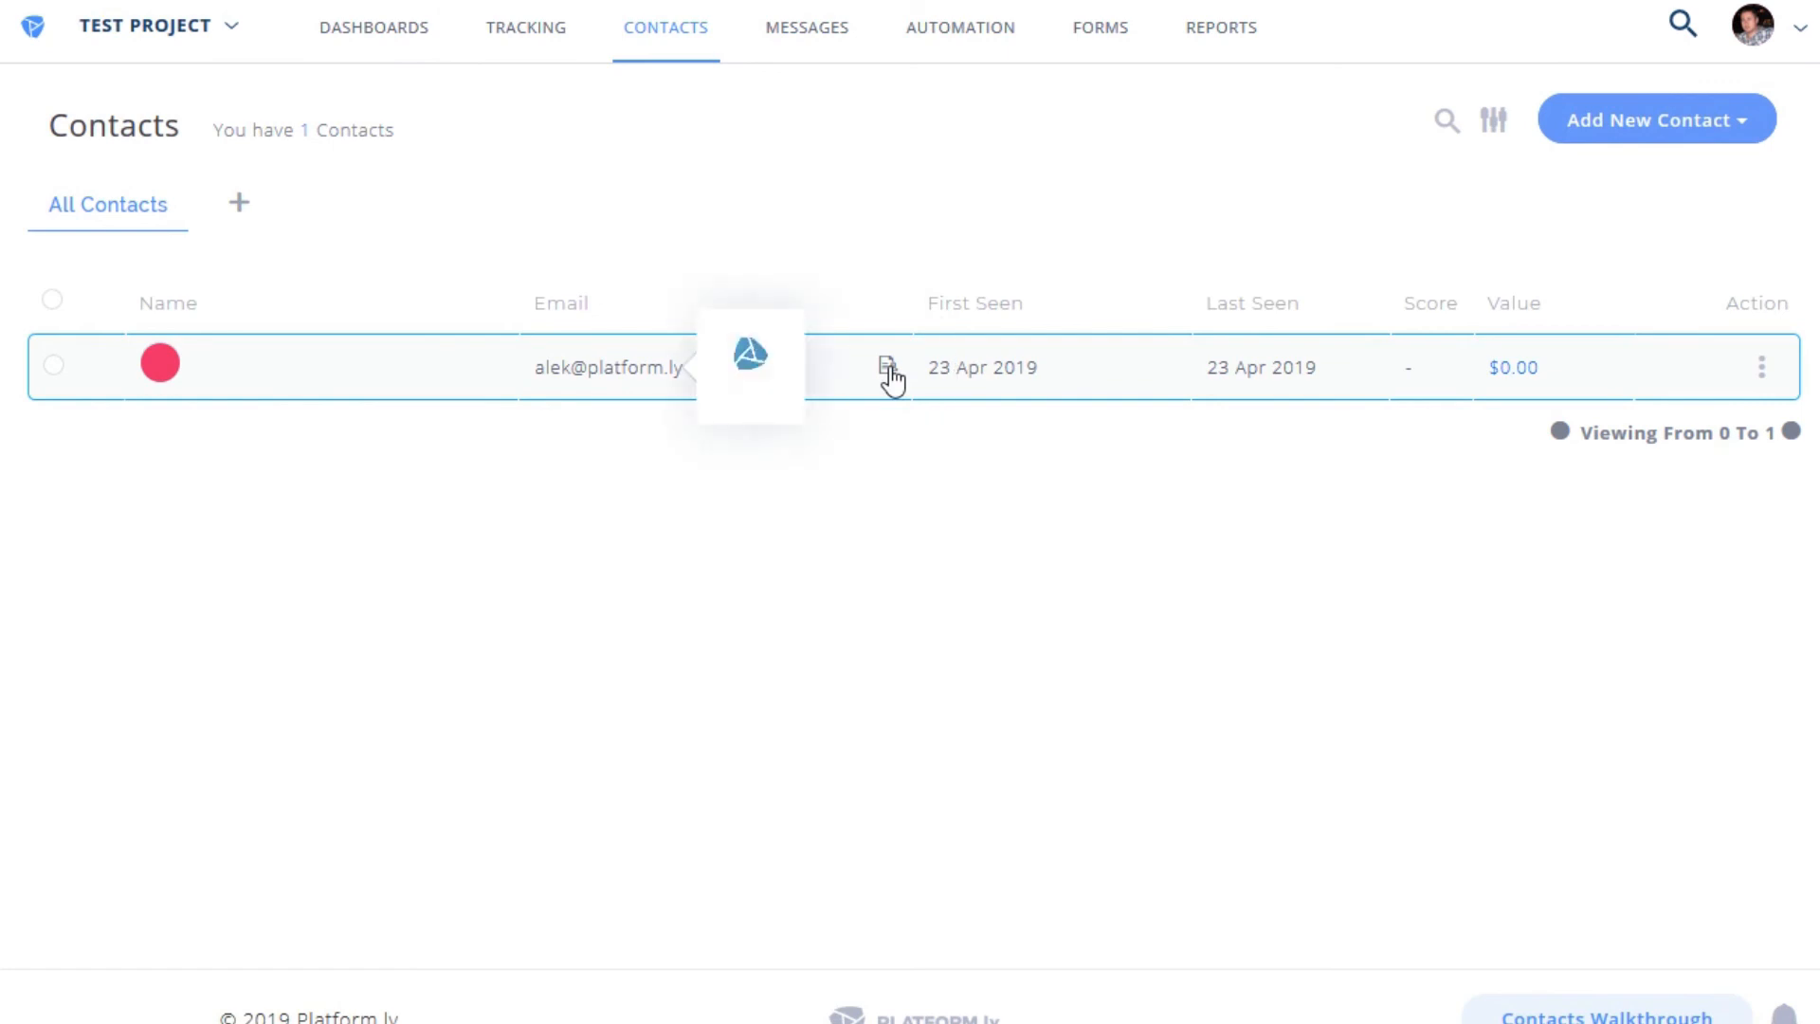
drag(788, 376, 889, 378)
click(864, 409)
drag(800, 433, 913, 430)
drag(798, 490, 930, 490)
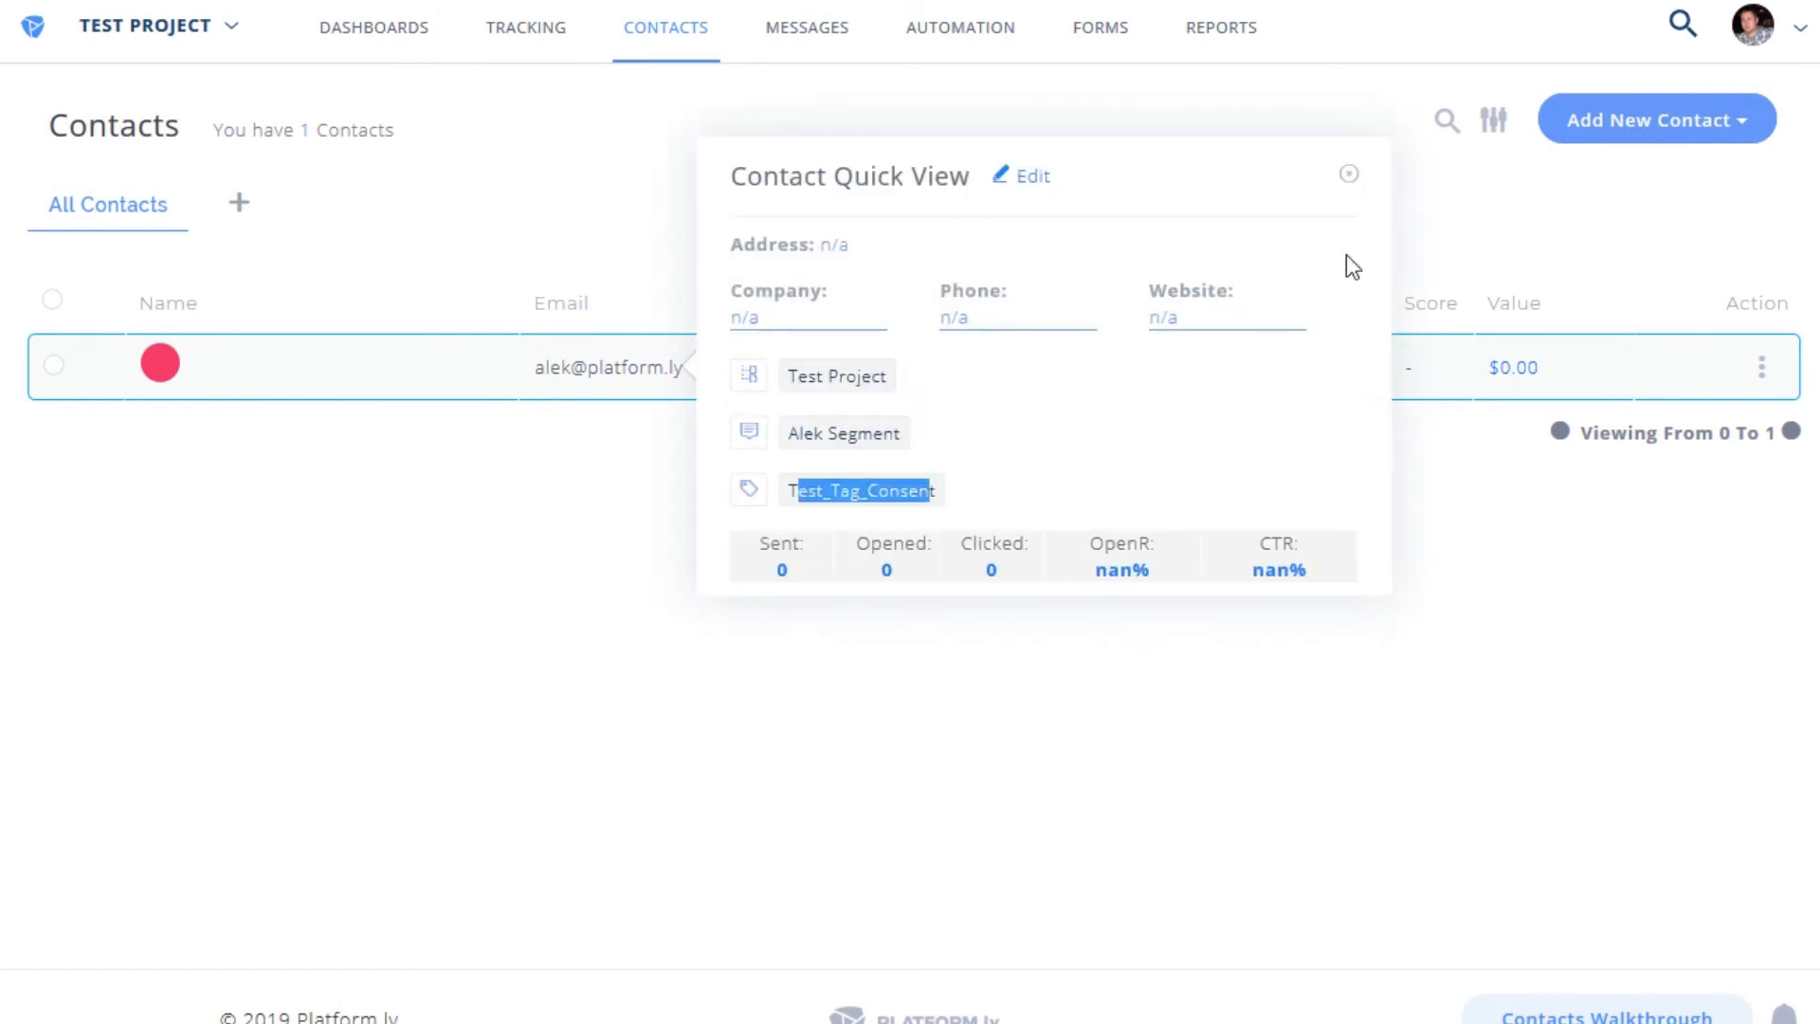
click(1347, 180)
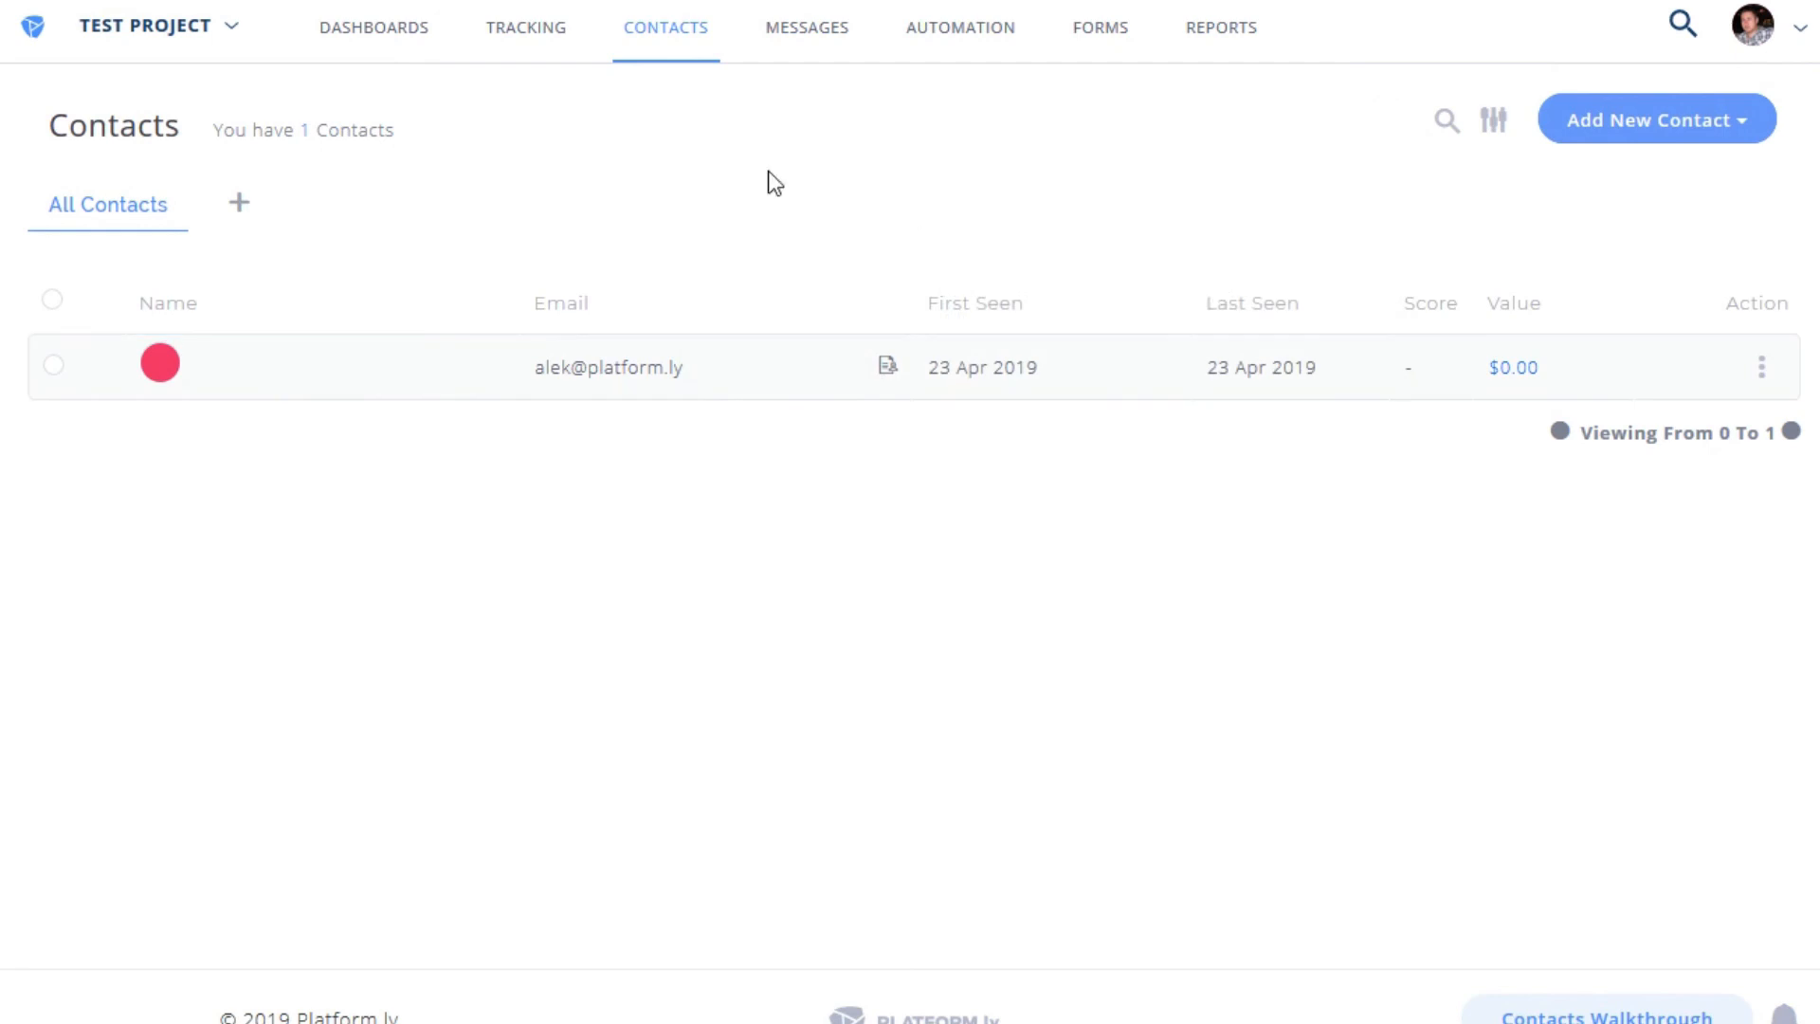